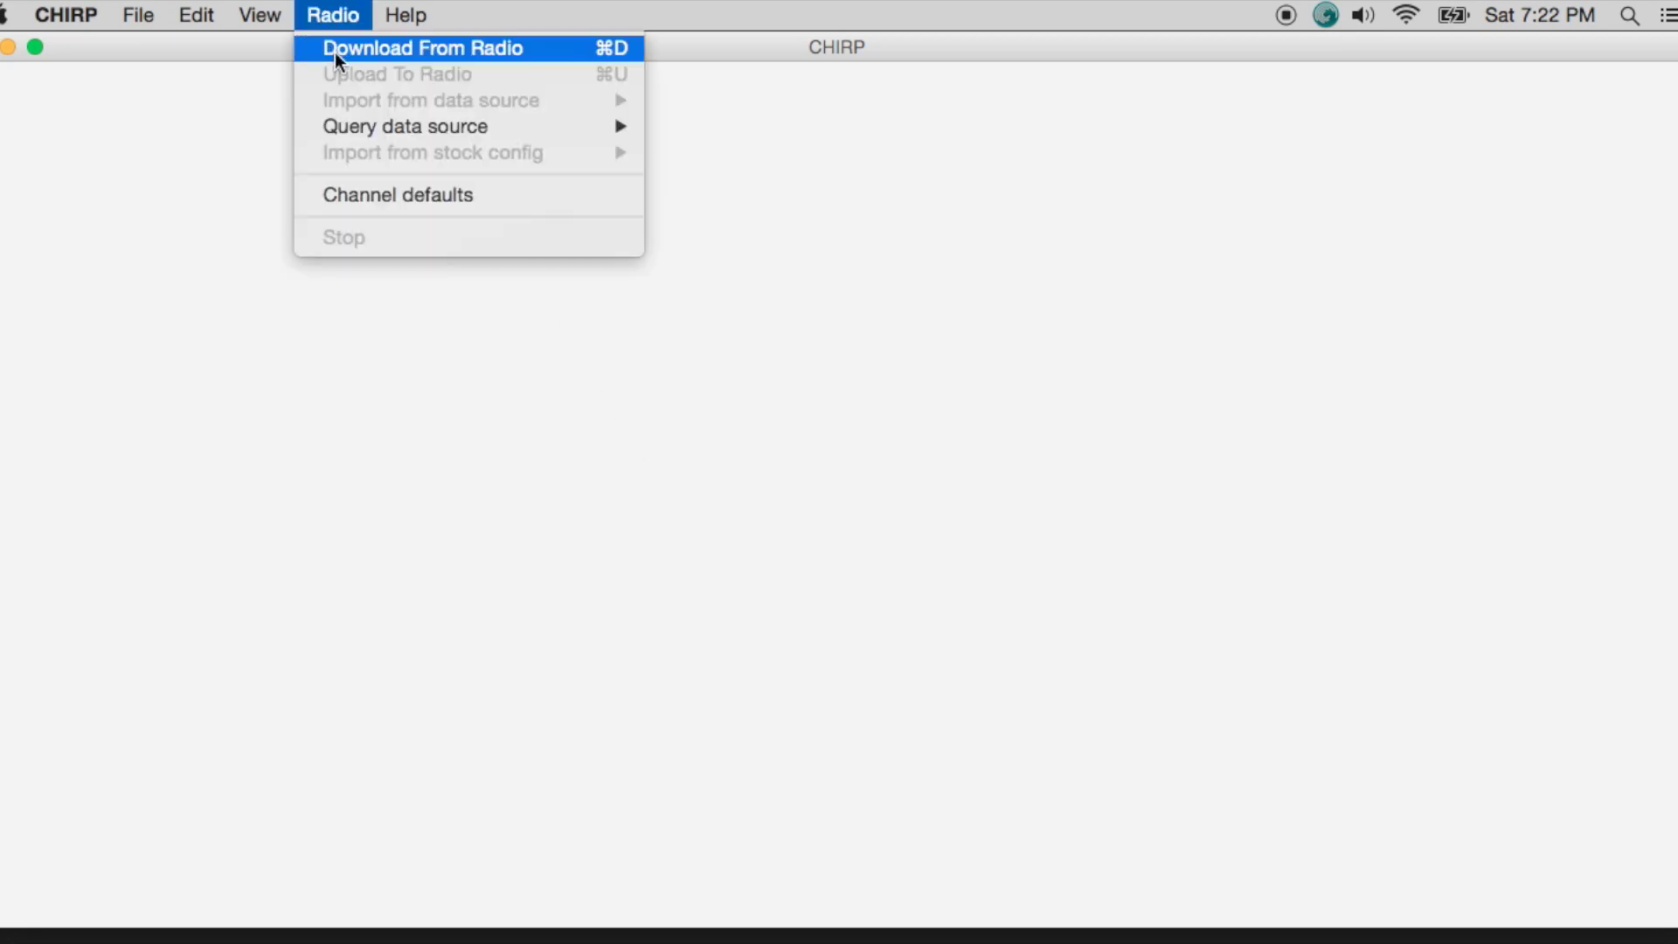
- Set up a download from the radio using port /dev/cu.usbserial, vendor Baofeng and model UV-5R
{"action": "left_click", "coordinate": [334, 51]}
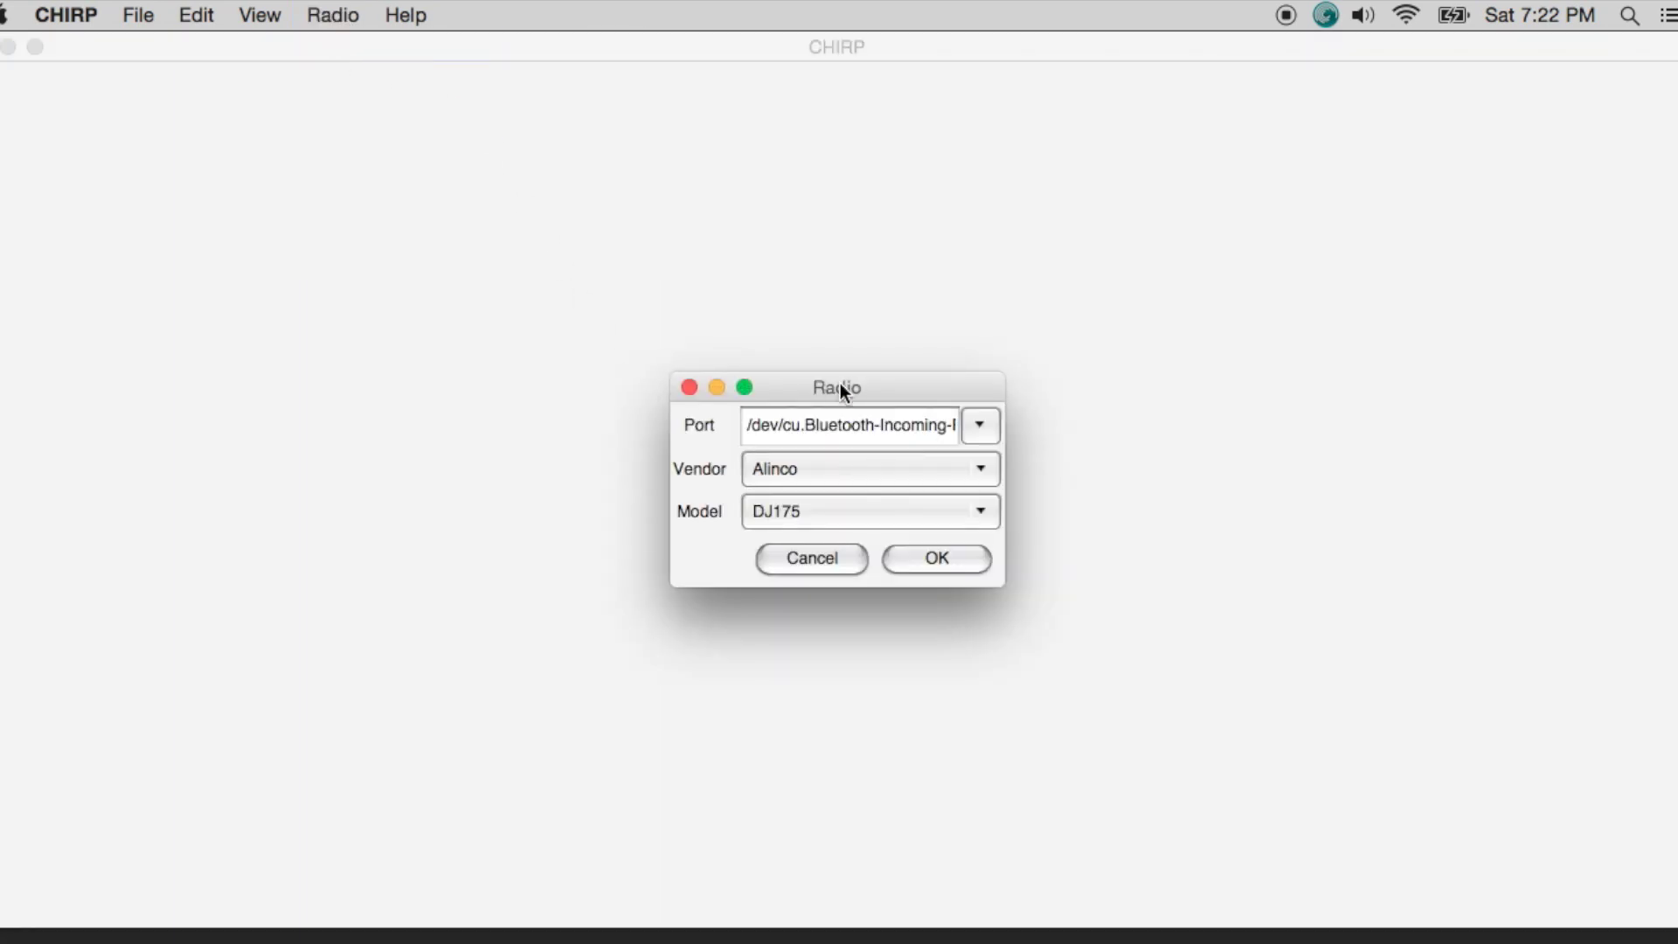
{"action": "left_click", "coordinate": [993, 417]}
{"action": "left_click", "coordinate": [982, 431]}
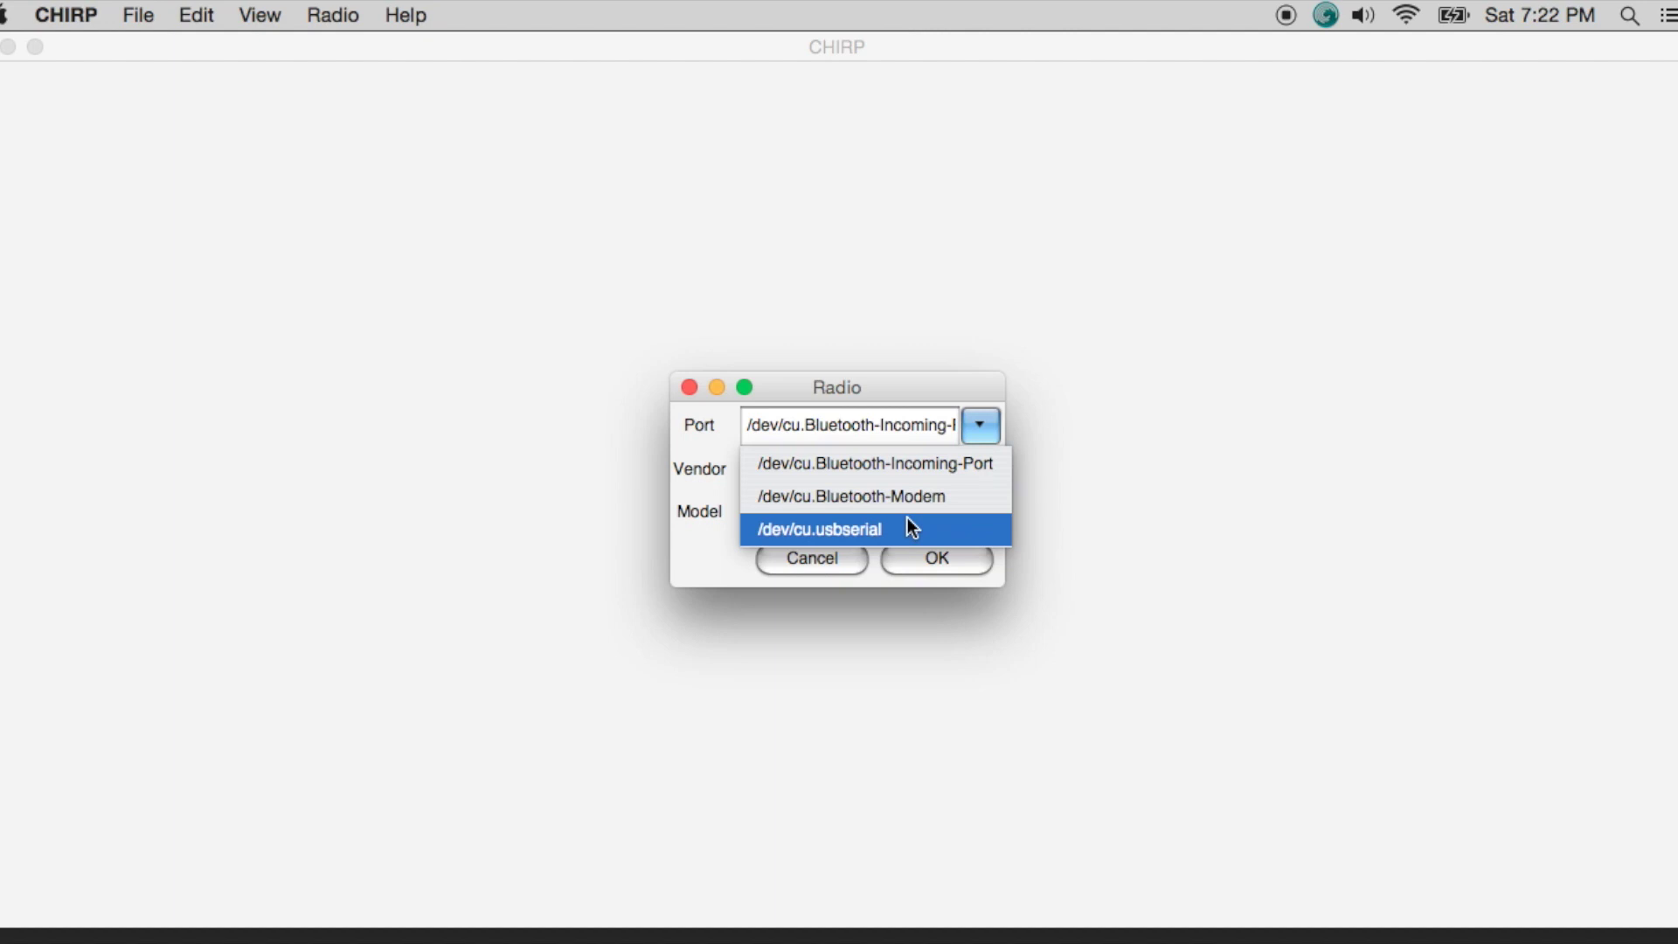
{"action": "left_click", "coordinate": [907, 521]}
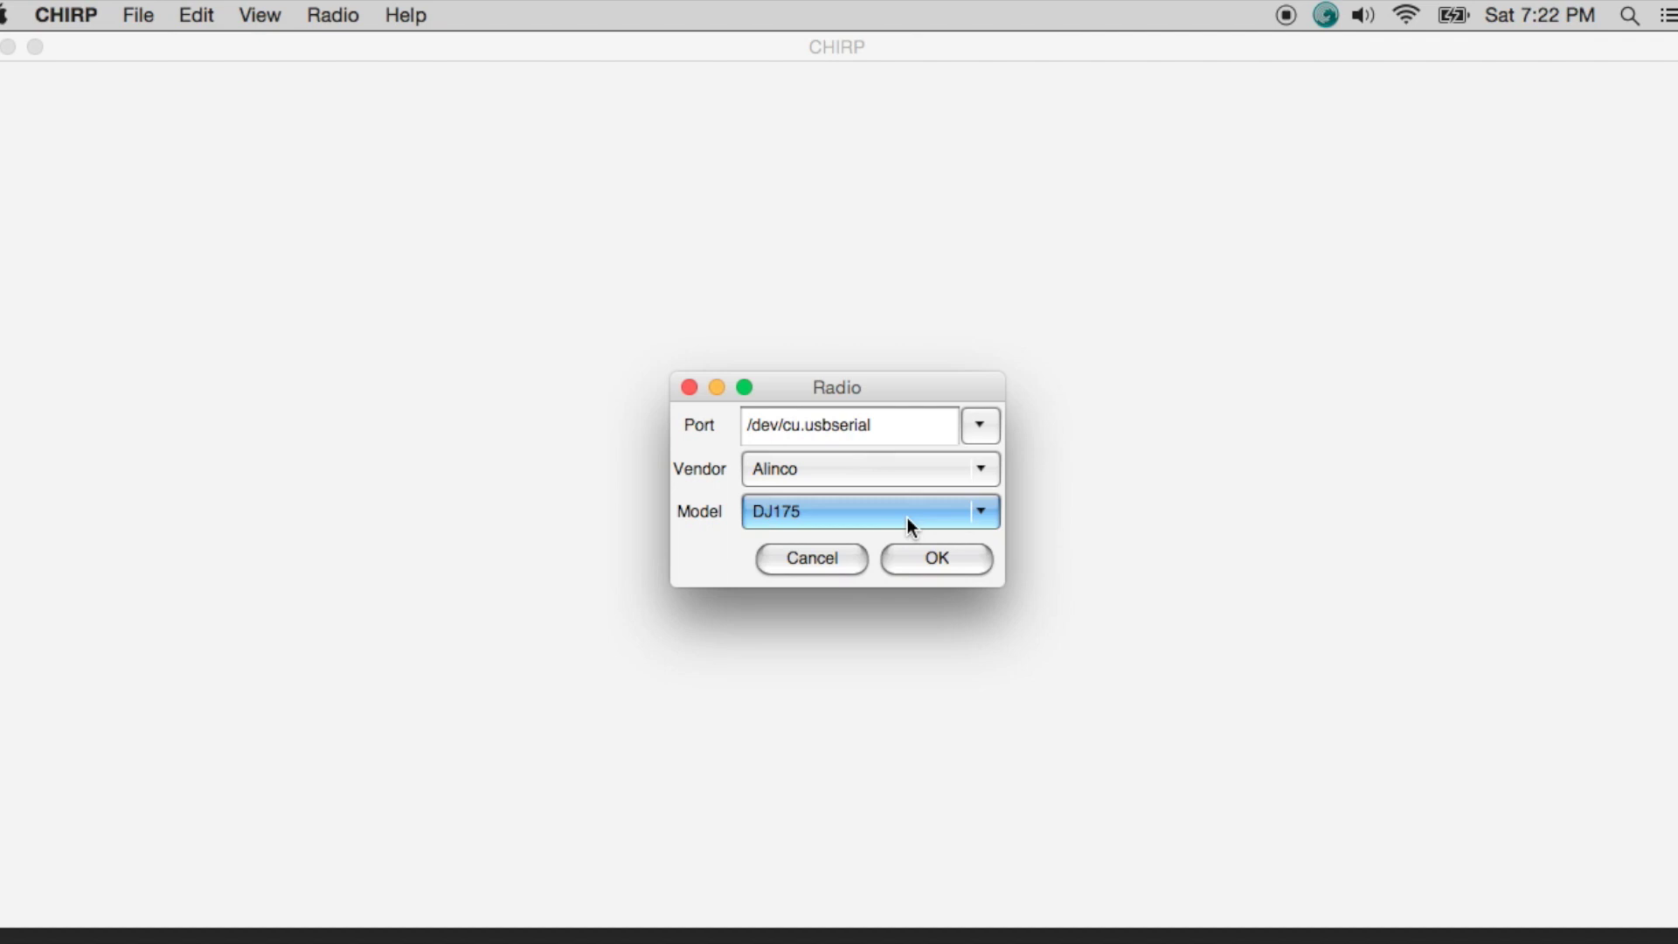
{"action": "left_click", "coordinate": [984, 472]}
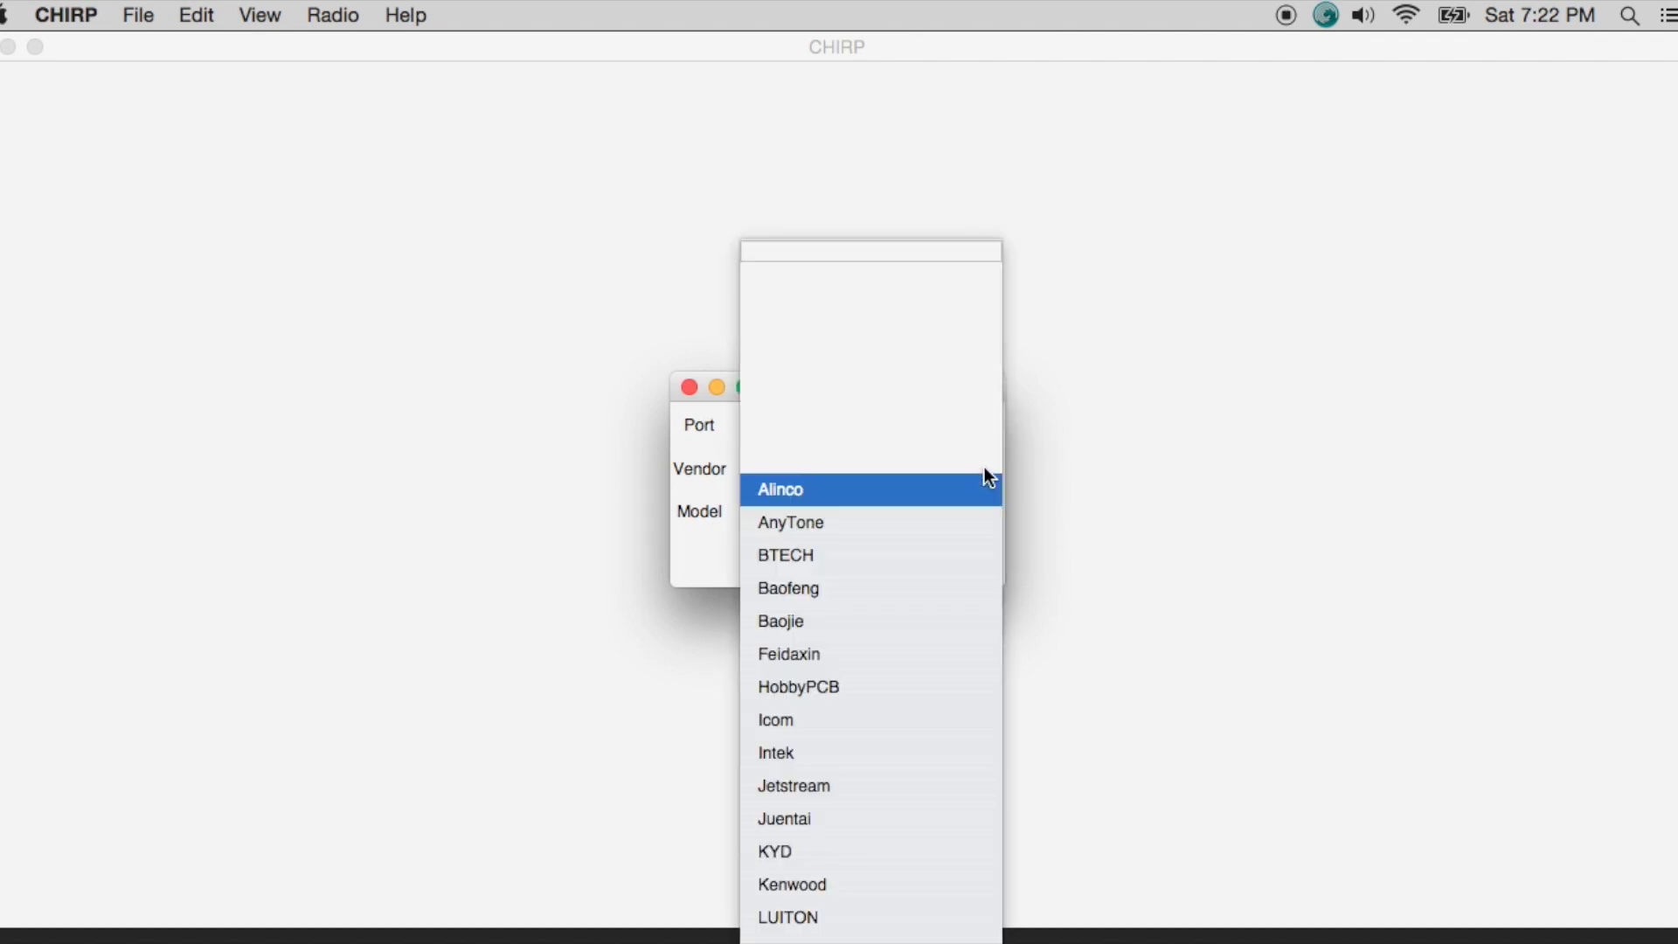
{"action": "left_click", "coordinate": [916, 591]}
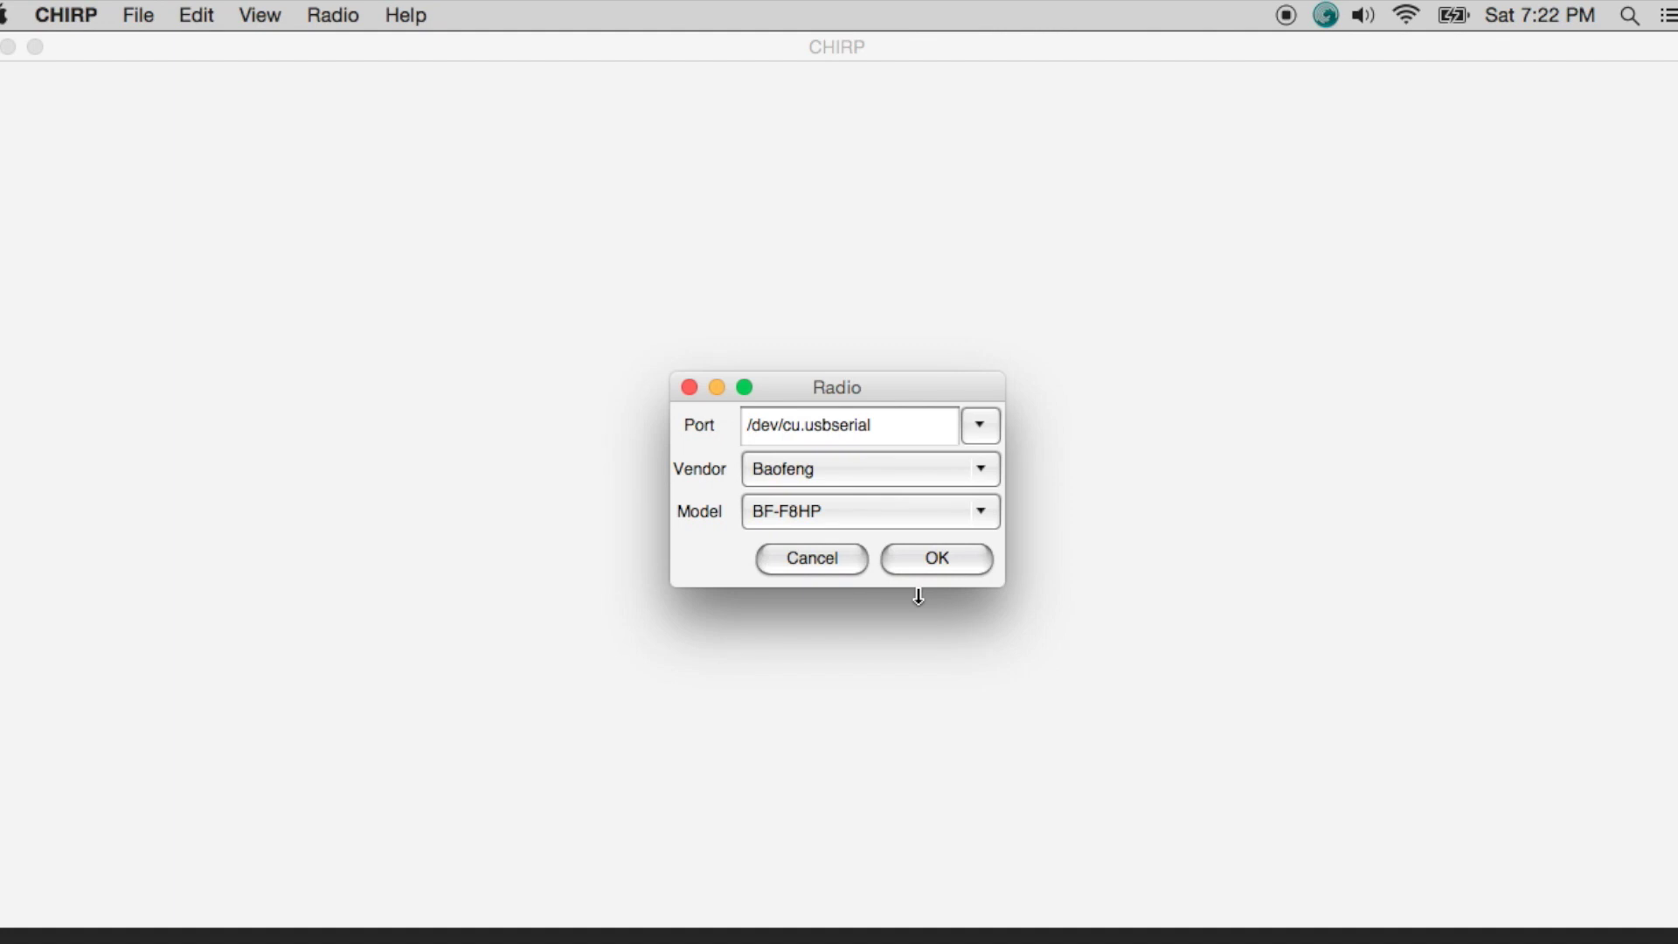
{"action": "left_click", "coordinate": [986, 509]}
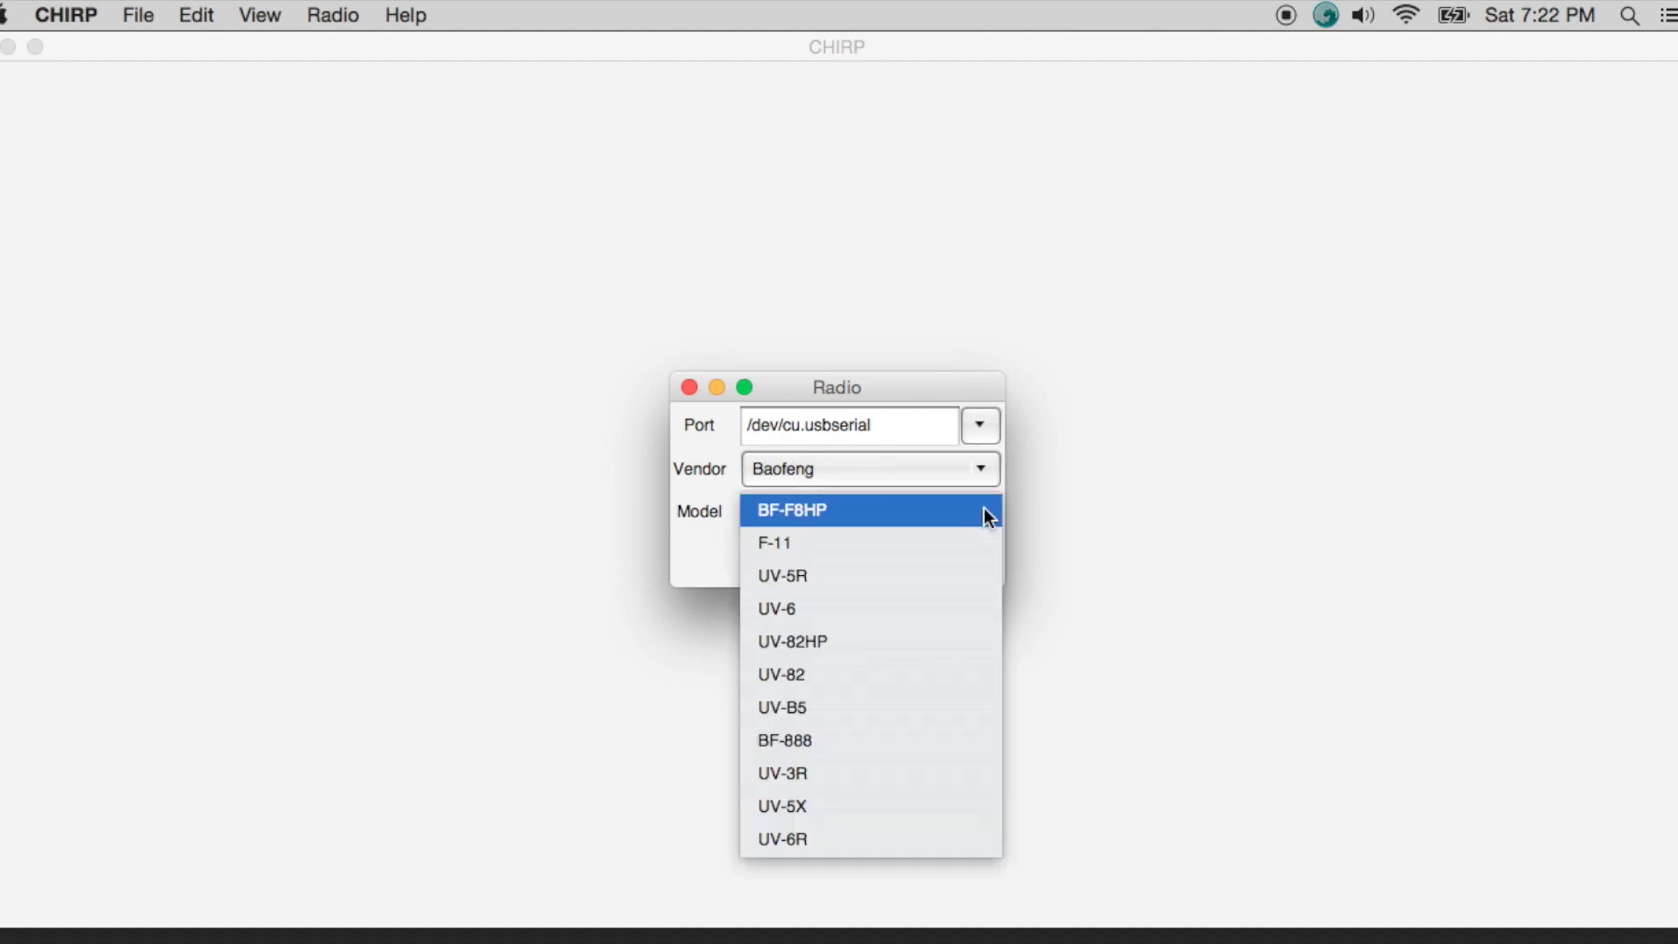
{"action": "left_click", "coordinate": [947, 595]}
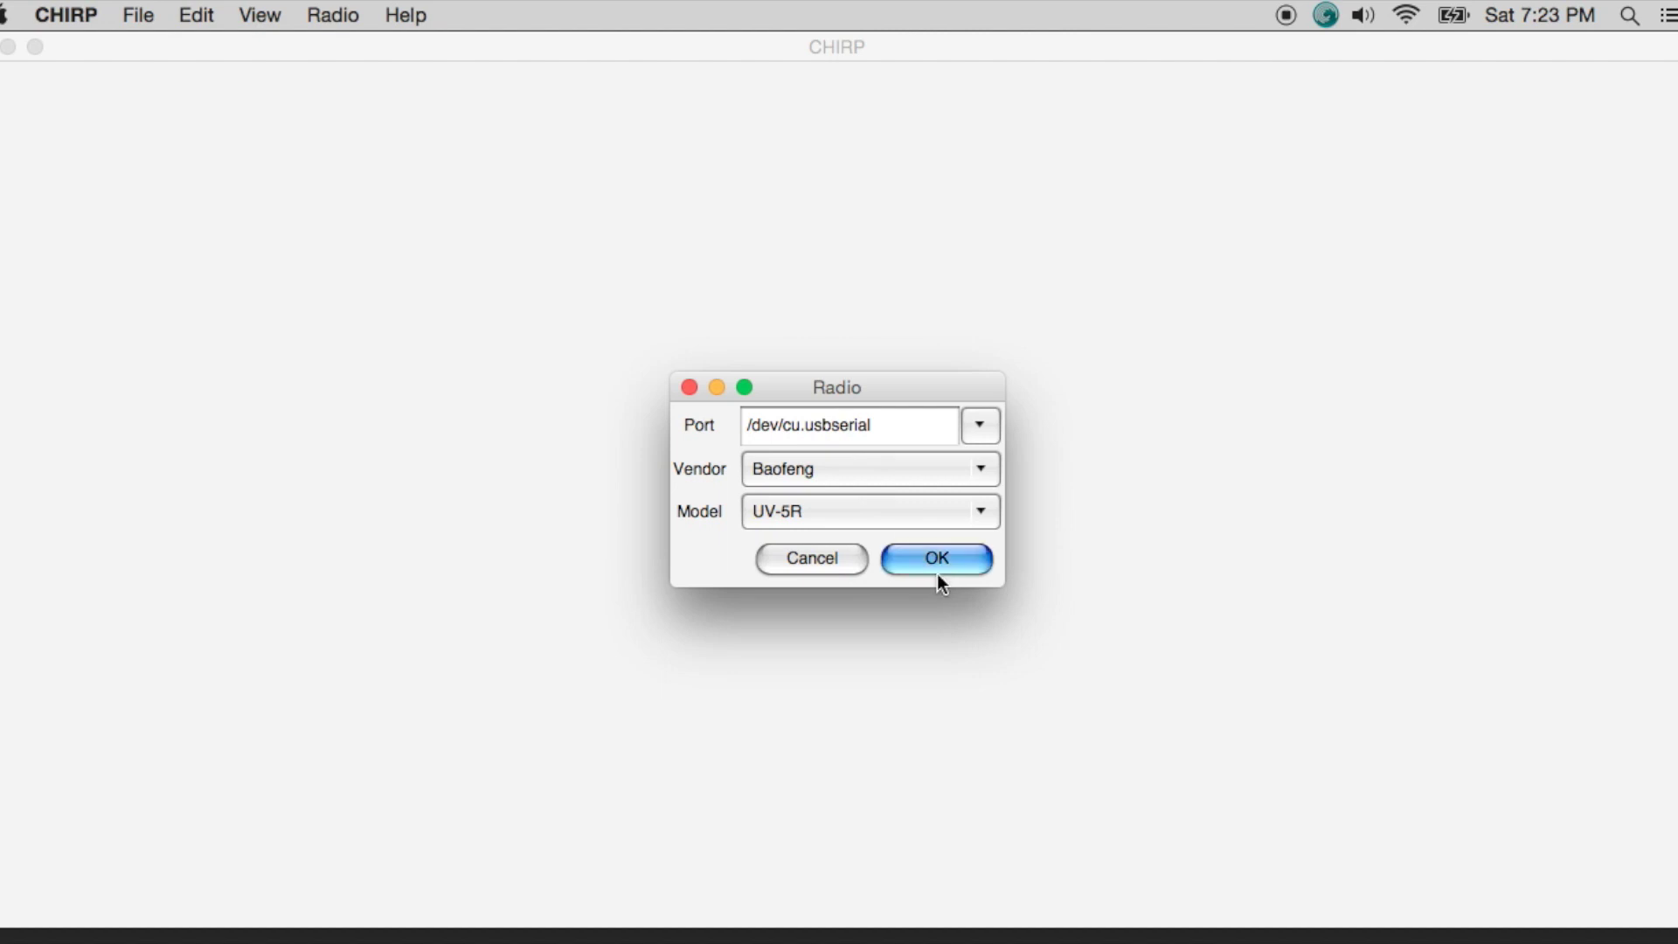
- Start the radio download, agreeing to the experimental driver and acknowledging the connection instructions
{"action": "left_click", "coordinate": [935, 566]}
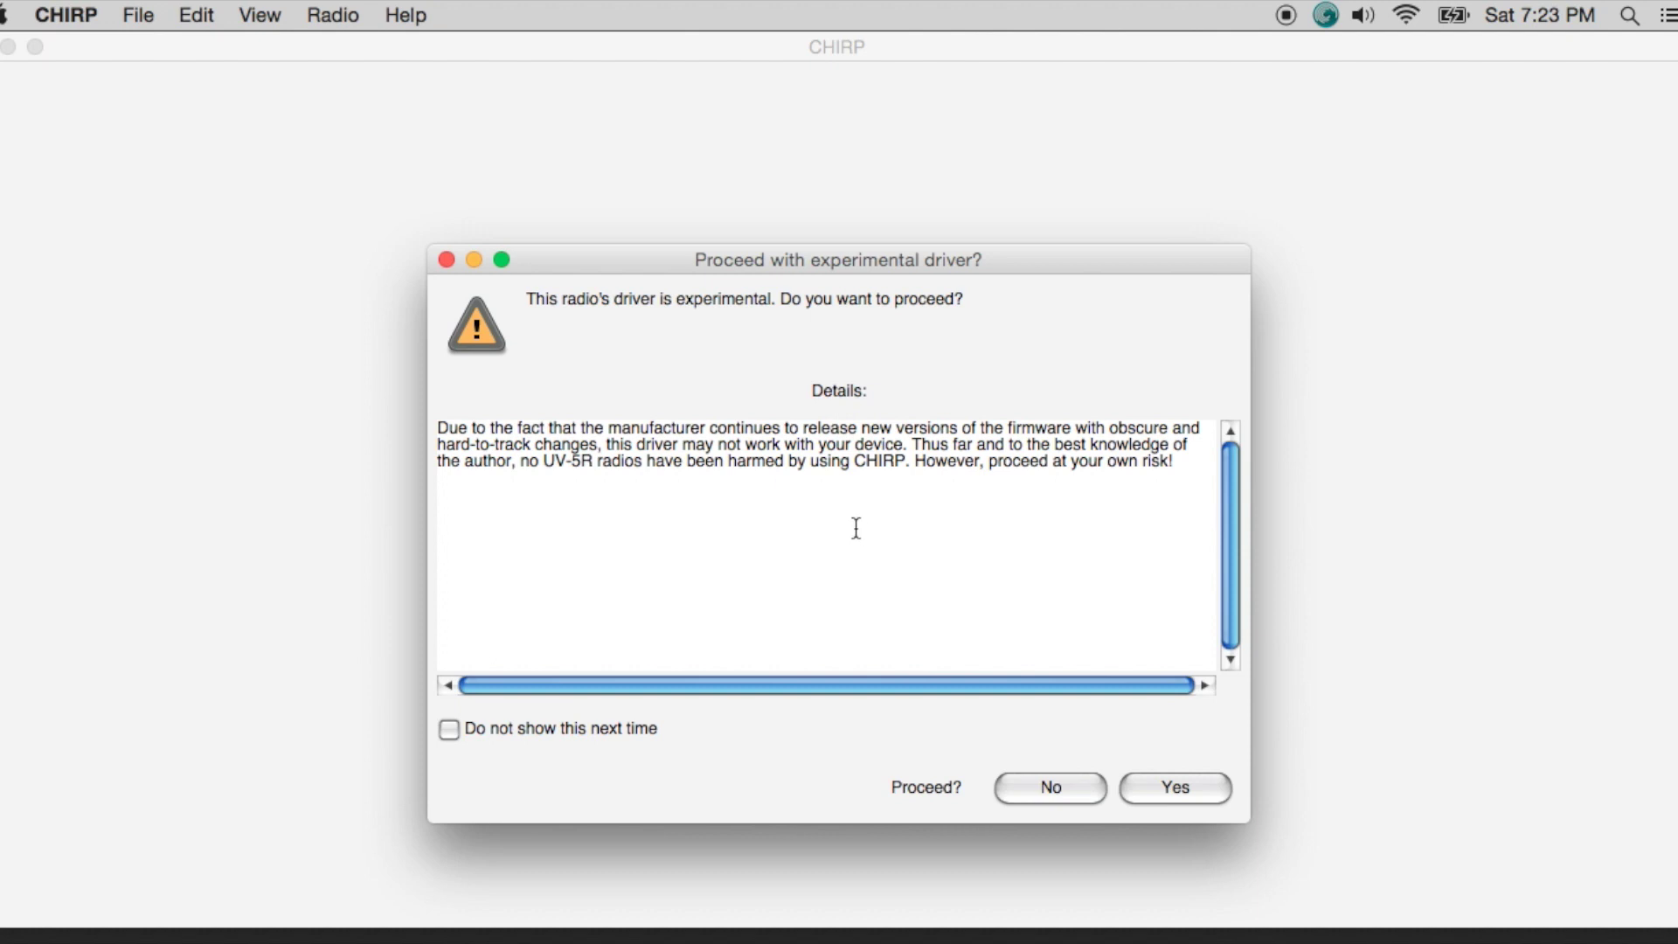
{"action": "left_click", "coordinate": [1188, 792]}
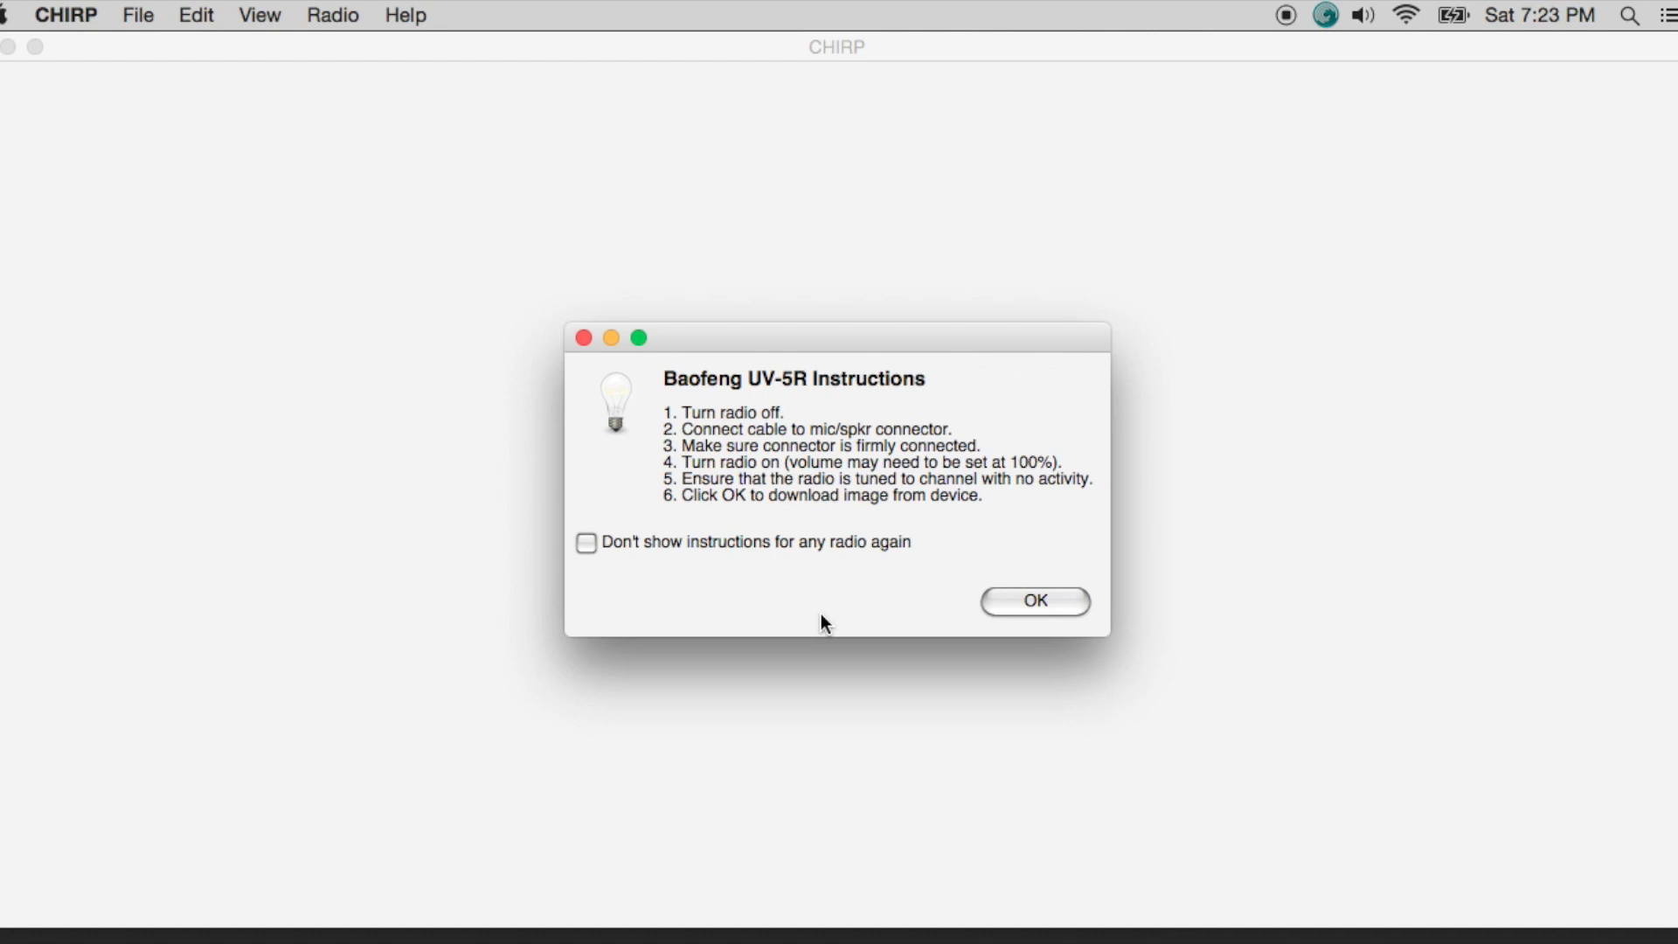
{"action": "left_click", "coordinate": [1030, 603]}
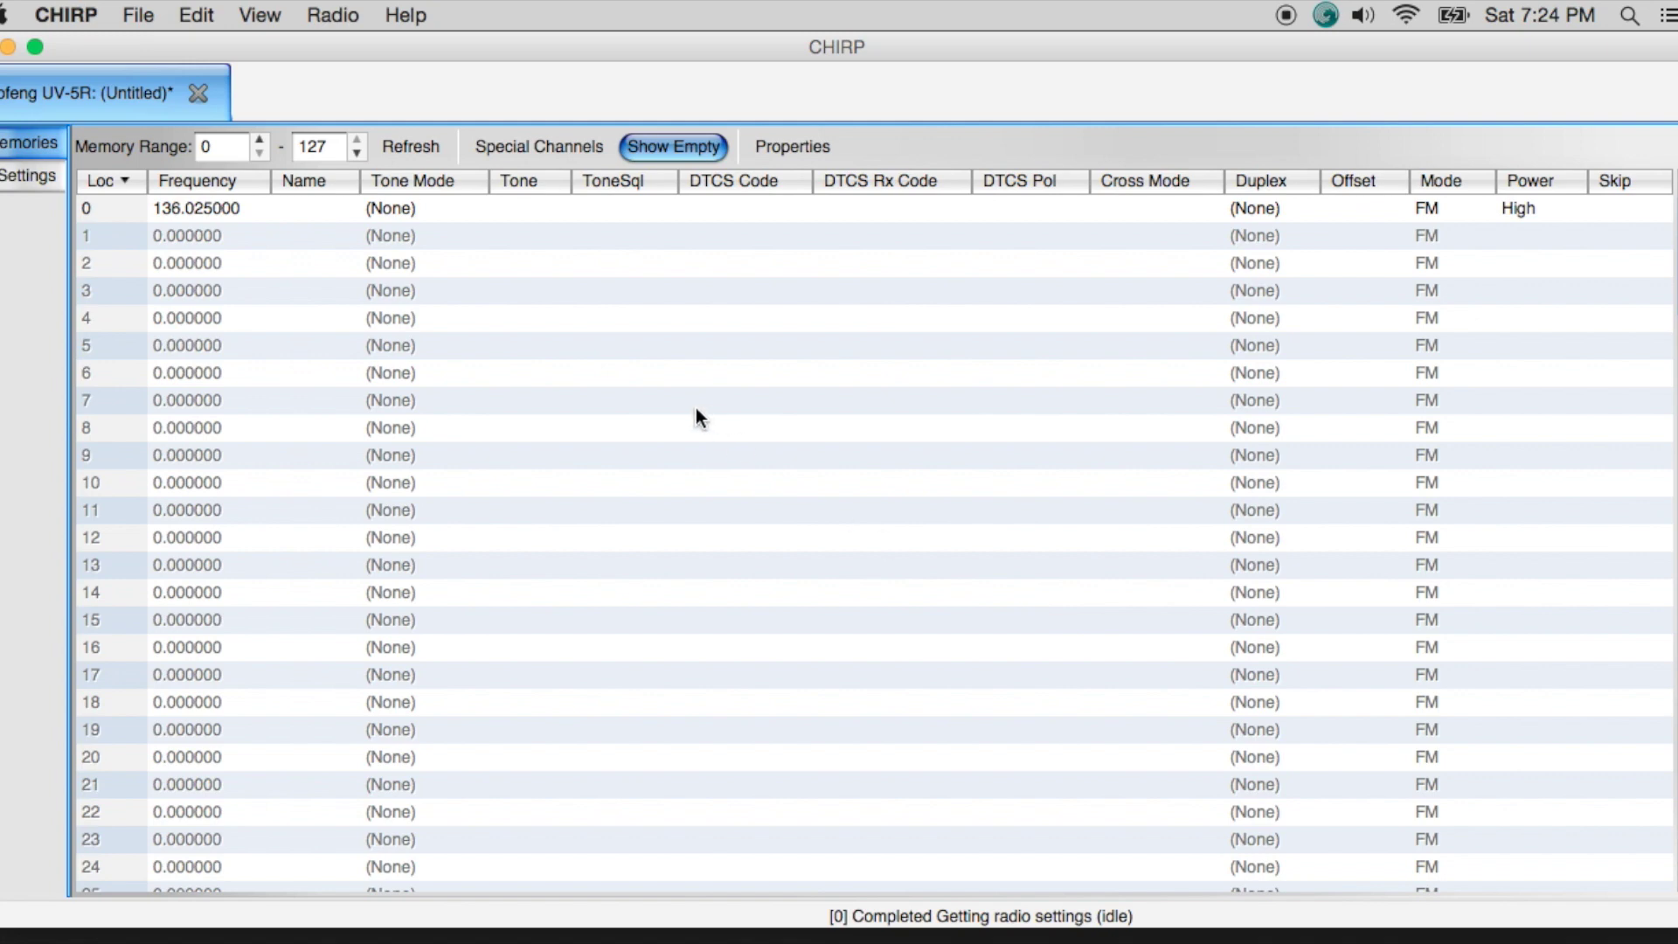
- Review the radio's Basic, Advanced and Other settings, including the dual watch, power-on message and UHF transmit options
{"action": "left_click", "coordinate": [44, 178]}
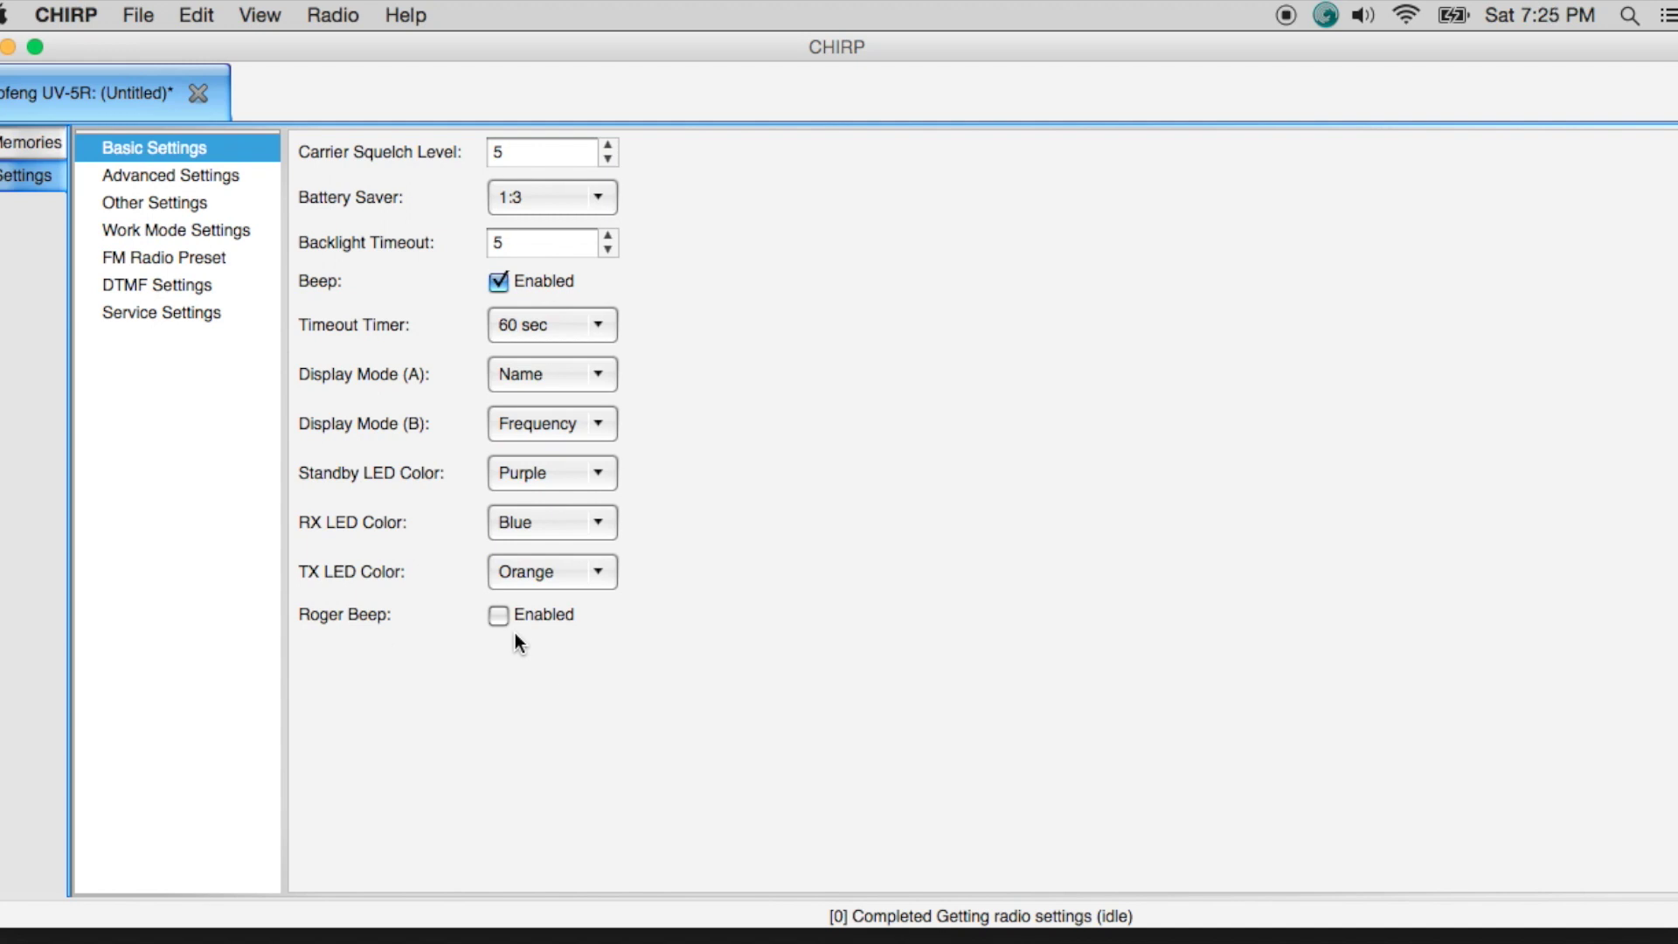
{"action": "left_click", "coordinate": [215, 177]}
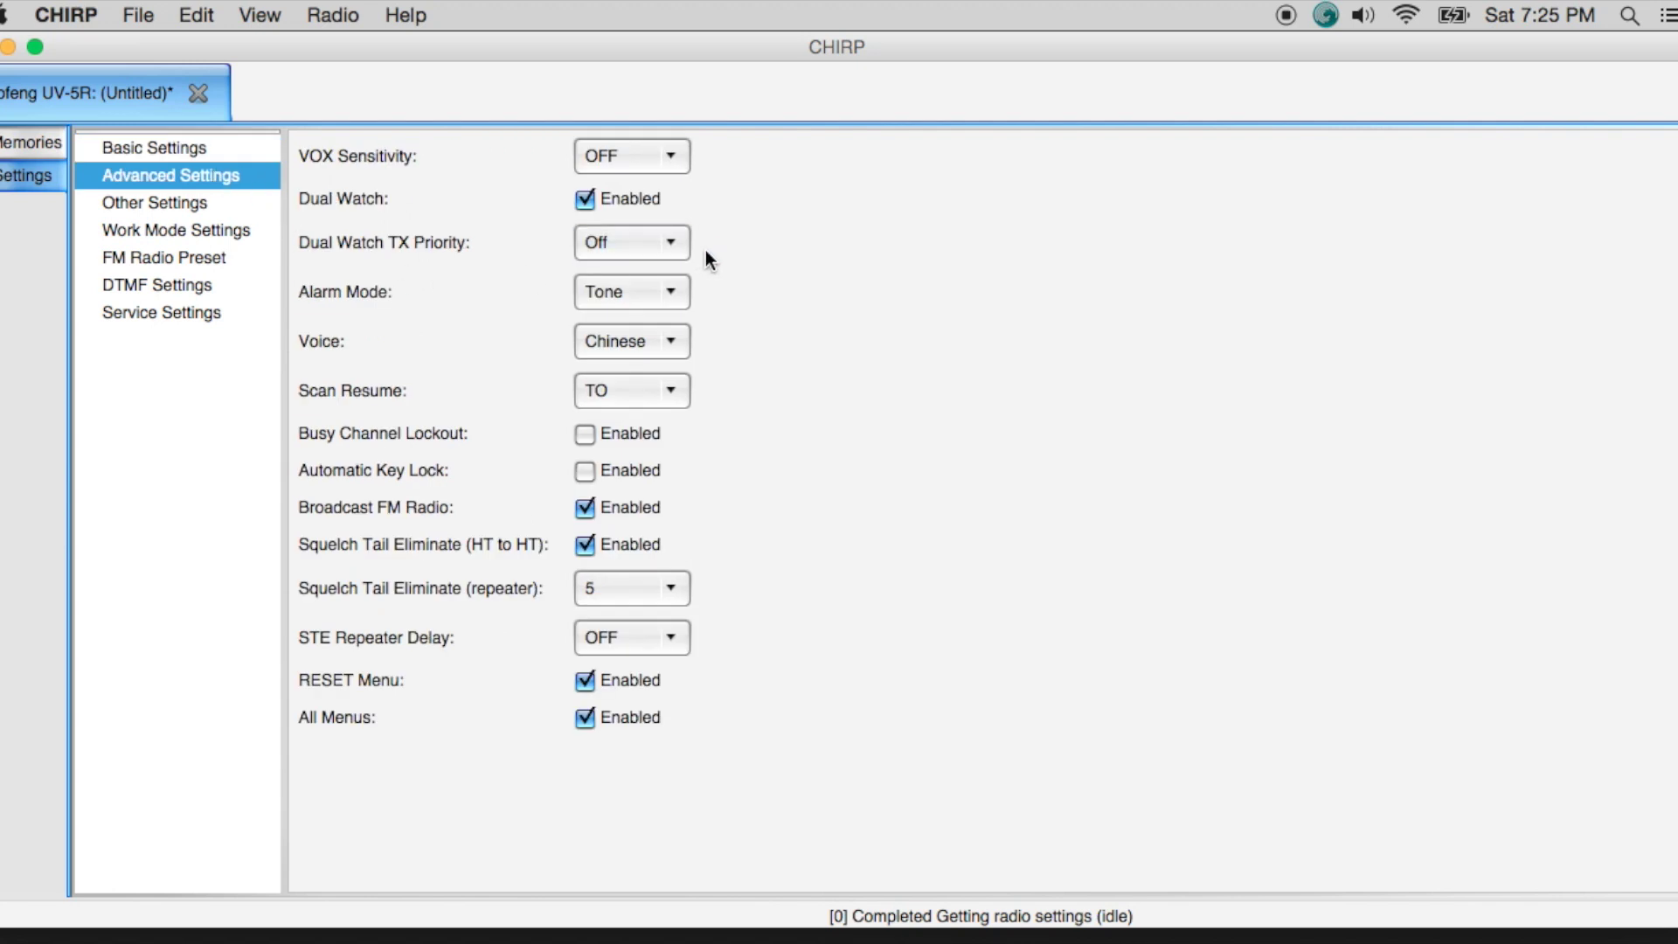
{"action": "left_click", "coordinate": [681, 242]}
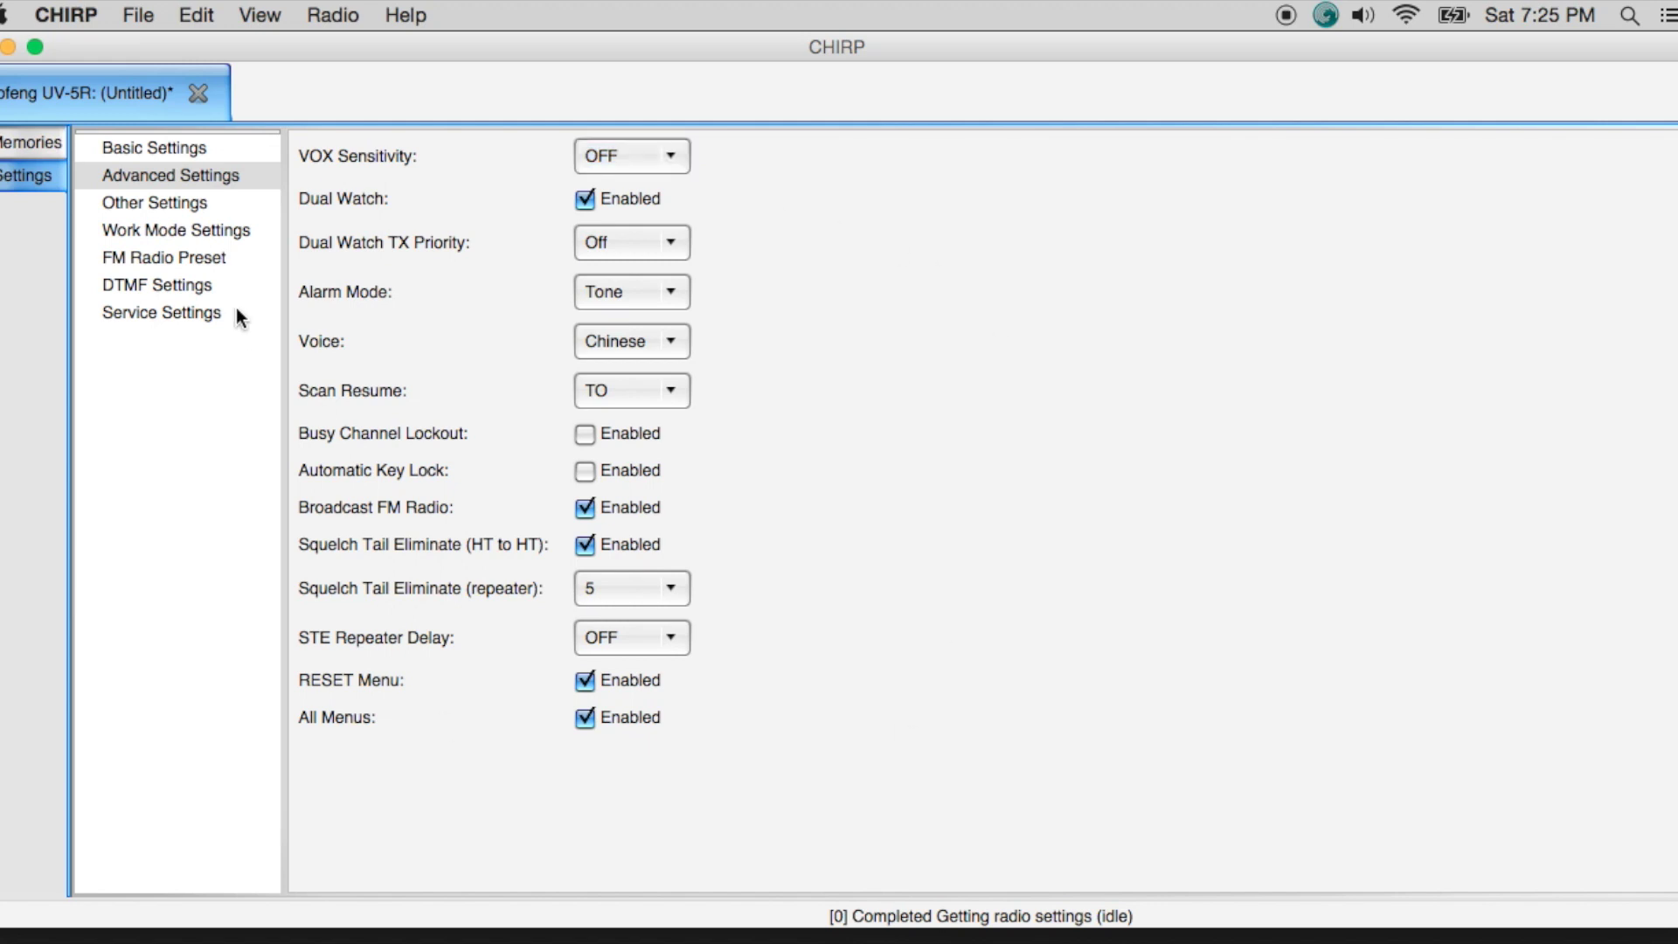
{"action": "left_click", "coordinate": [192, 204]}
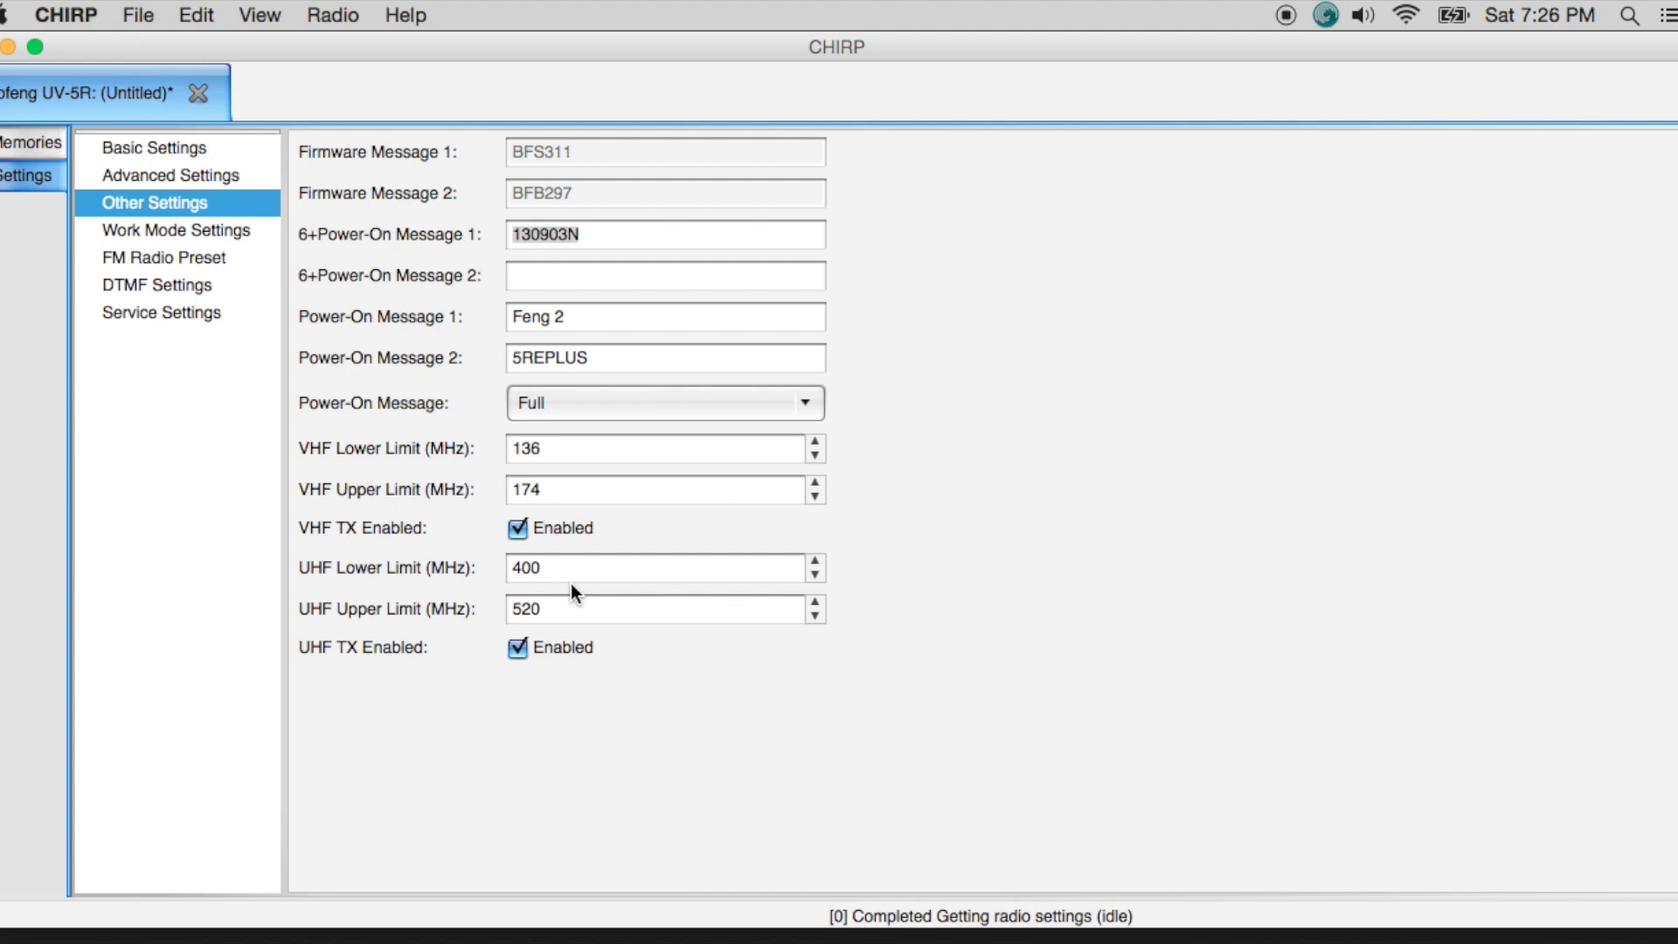
{"action": "left_click", "coordinate": [517, 647]}
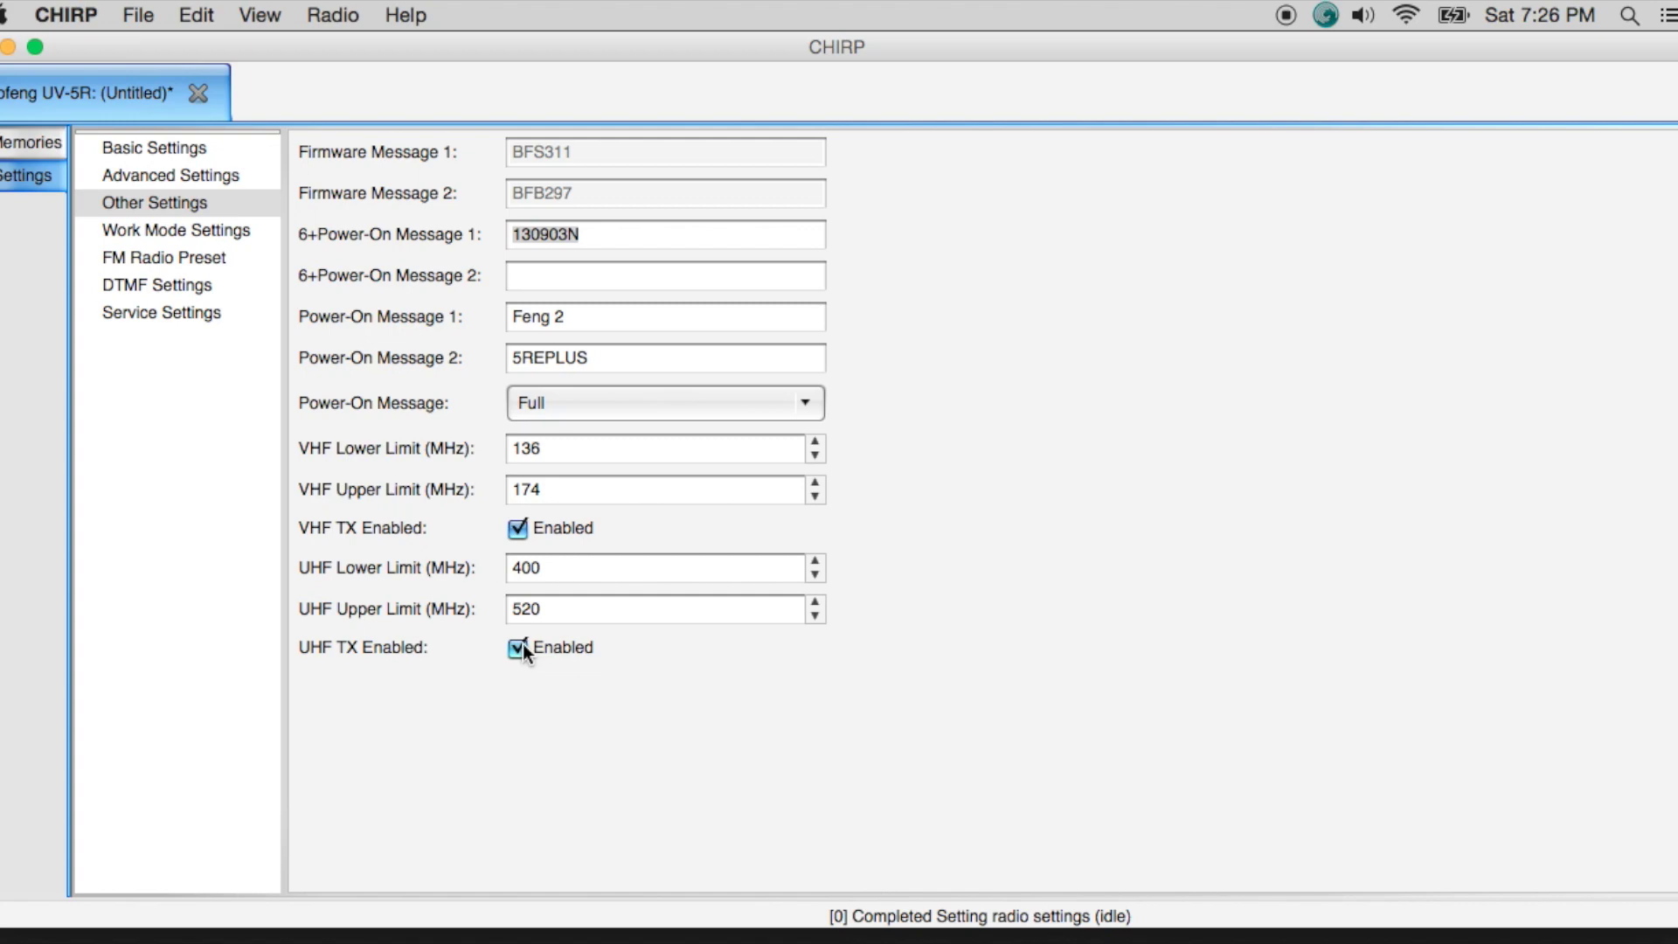
- Import all US Marine VHF Channels from the stock configurations into the radio's memories
{"action": "left_click", "coordinate": [24, 144]}
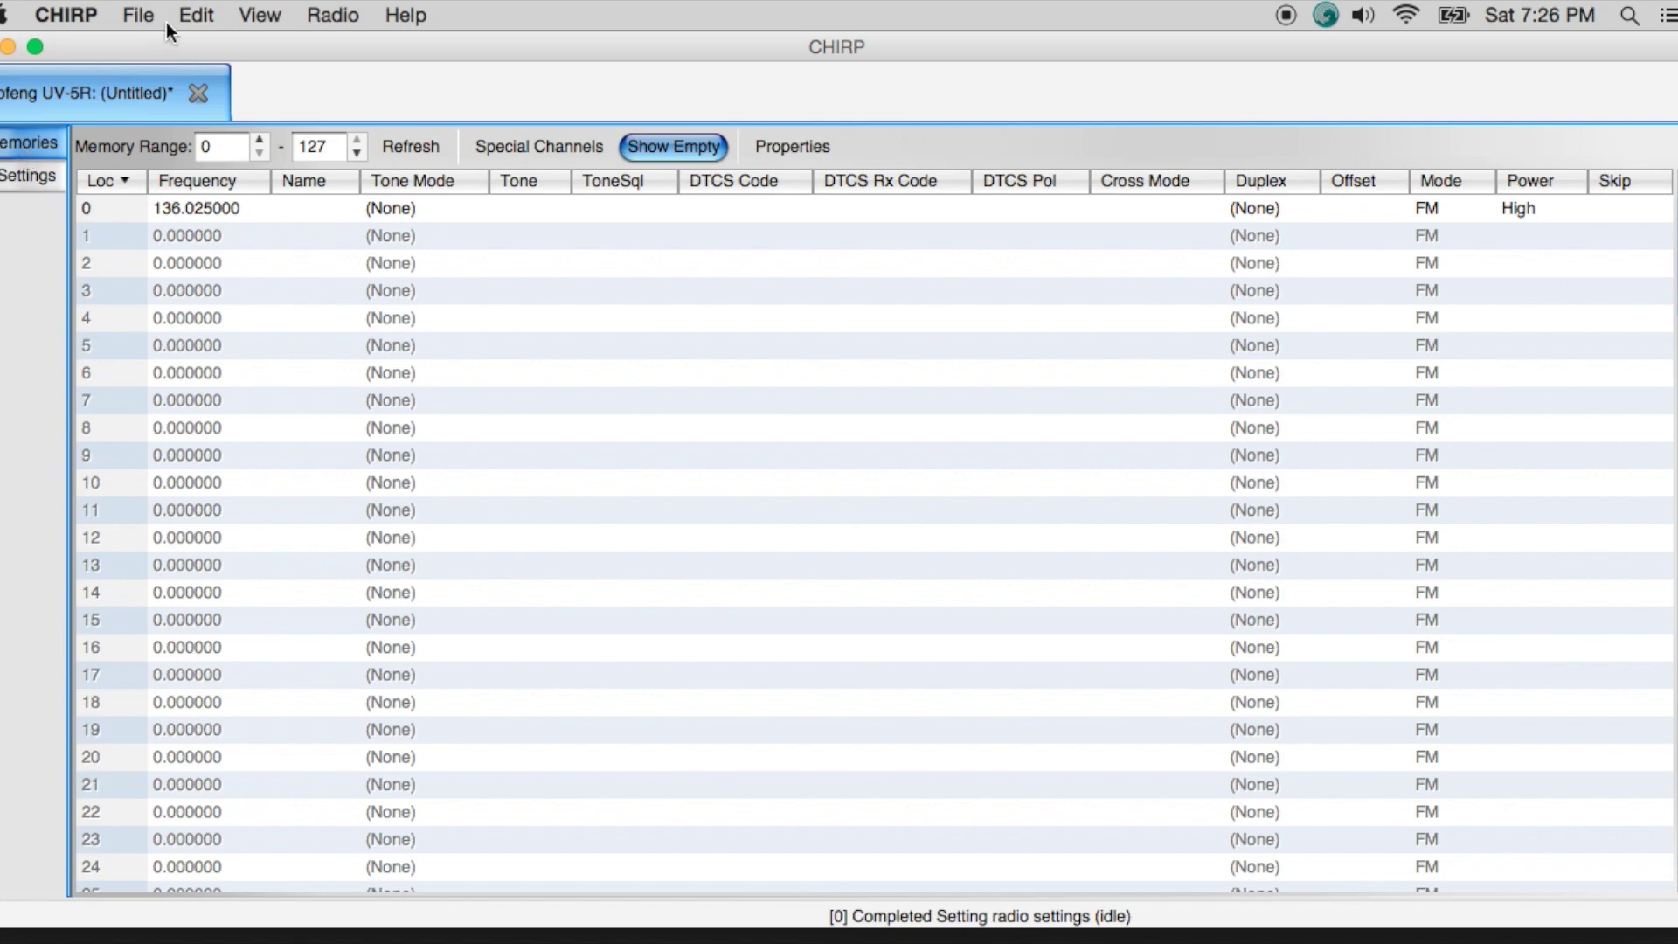
{"action": "left_click", "coordinate": [324, 17]}
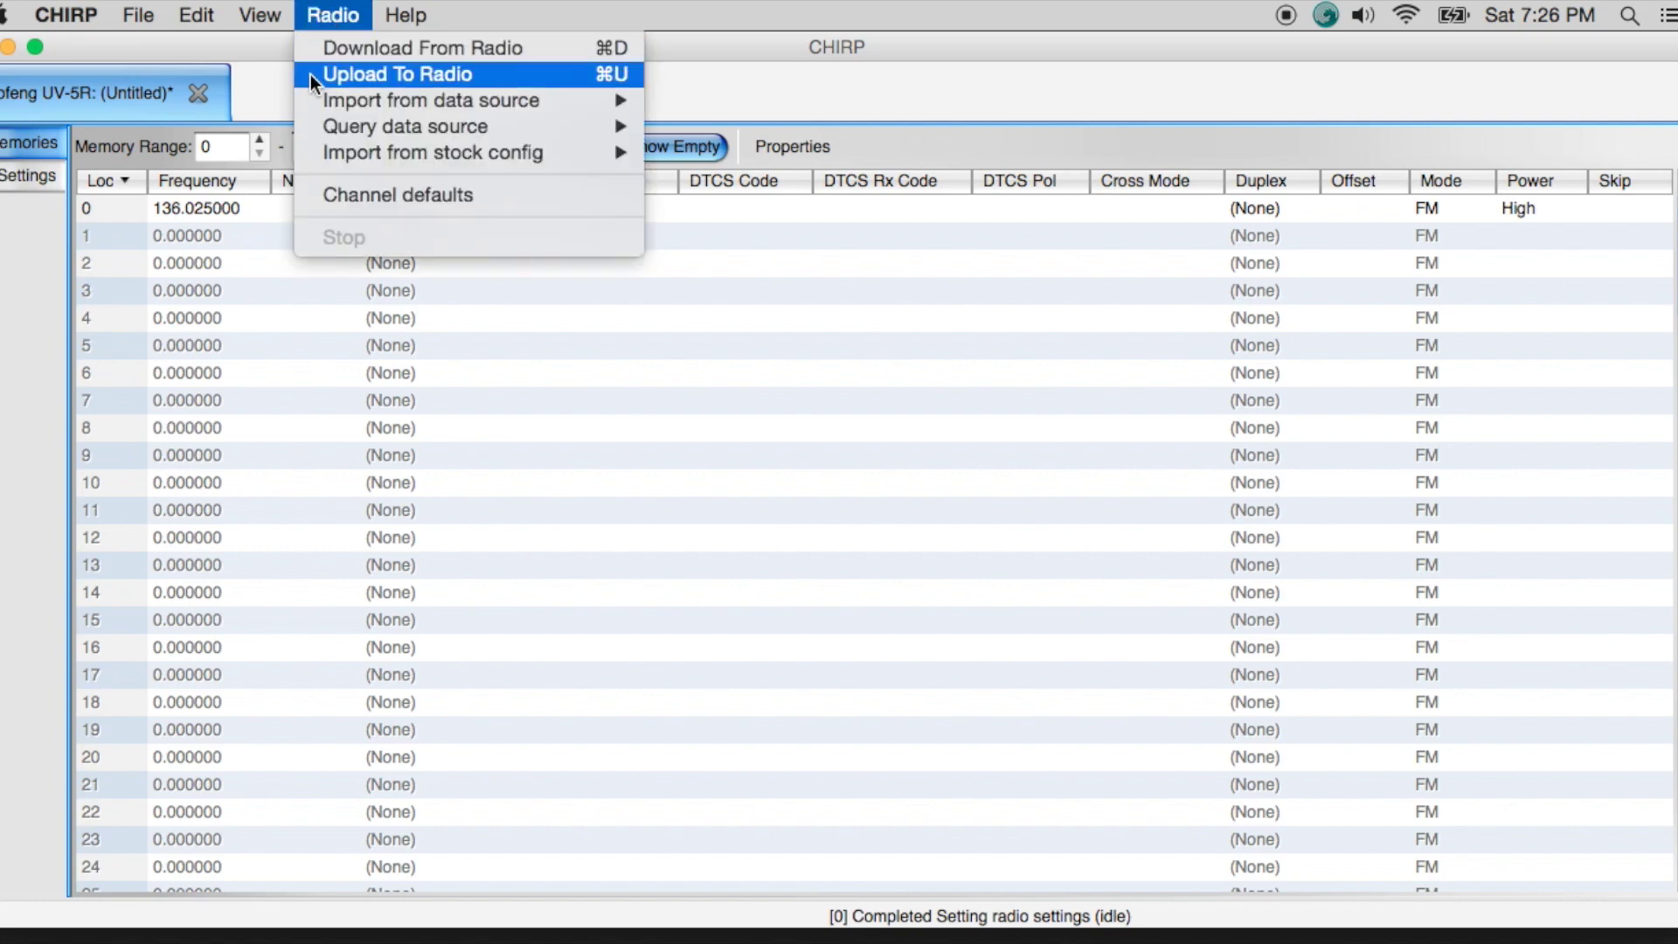
{"action": "mouse_move", "coordinate": [402, 106]}
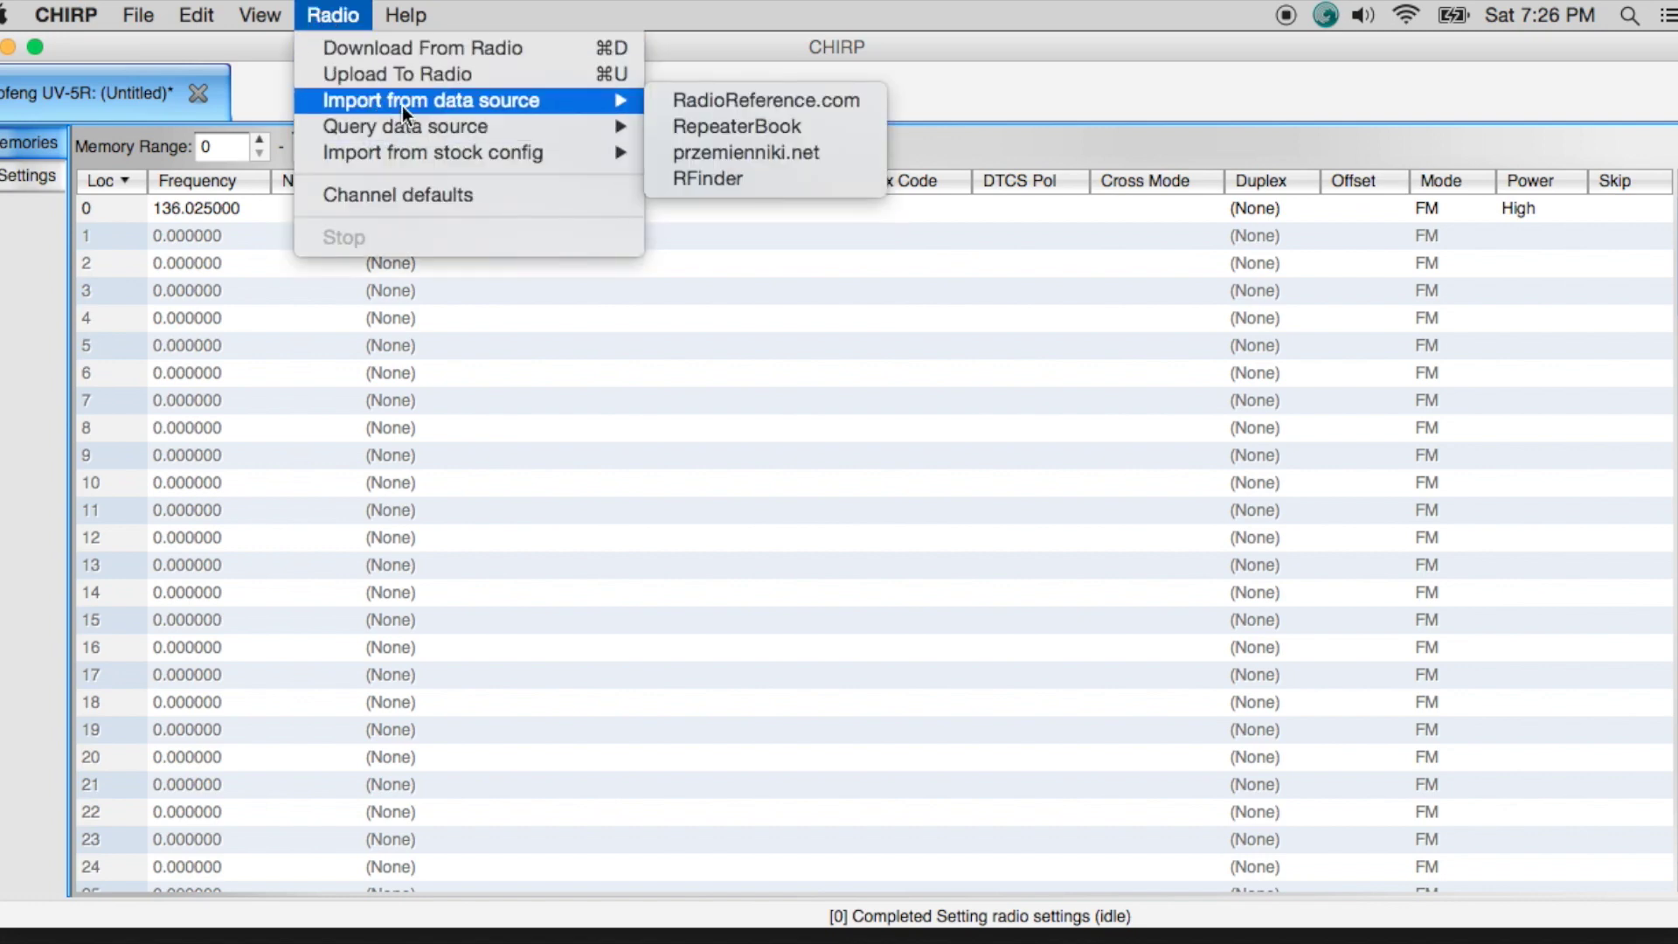
{"action": "mouse_move", "coordinate": [421, 147]}
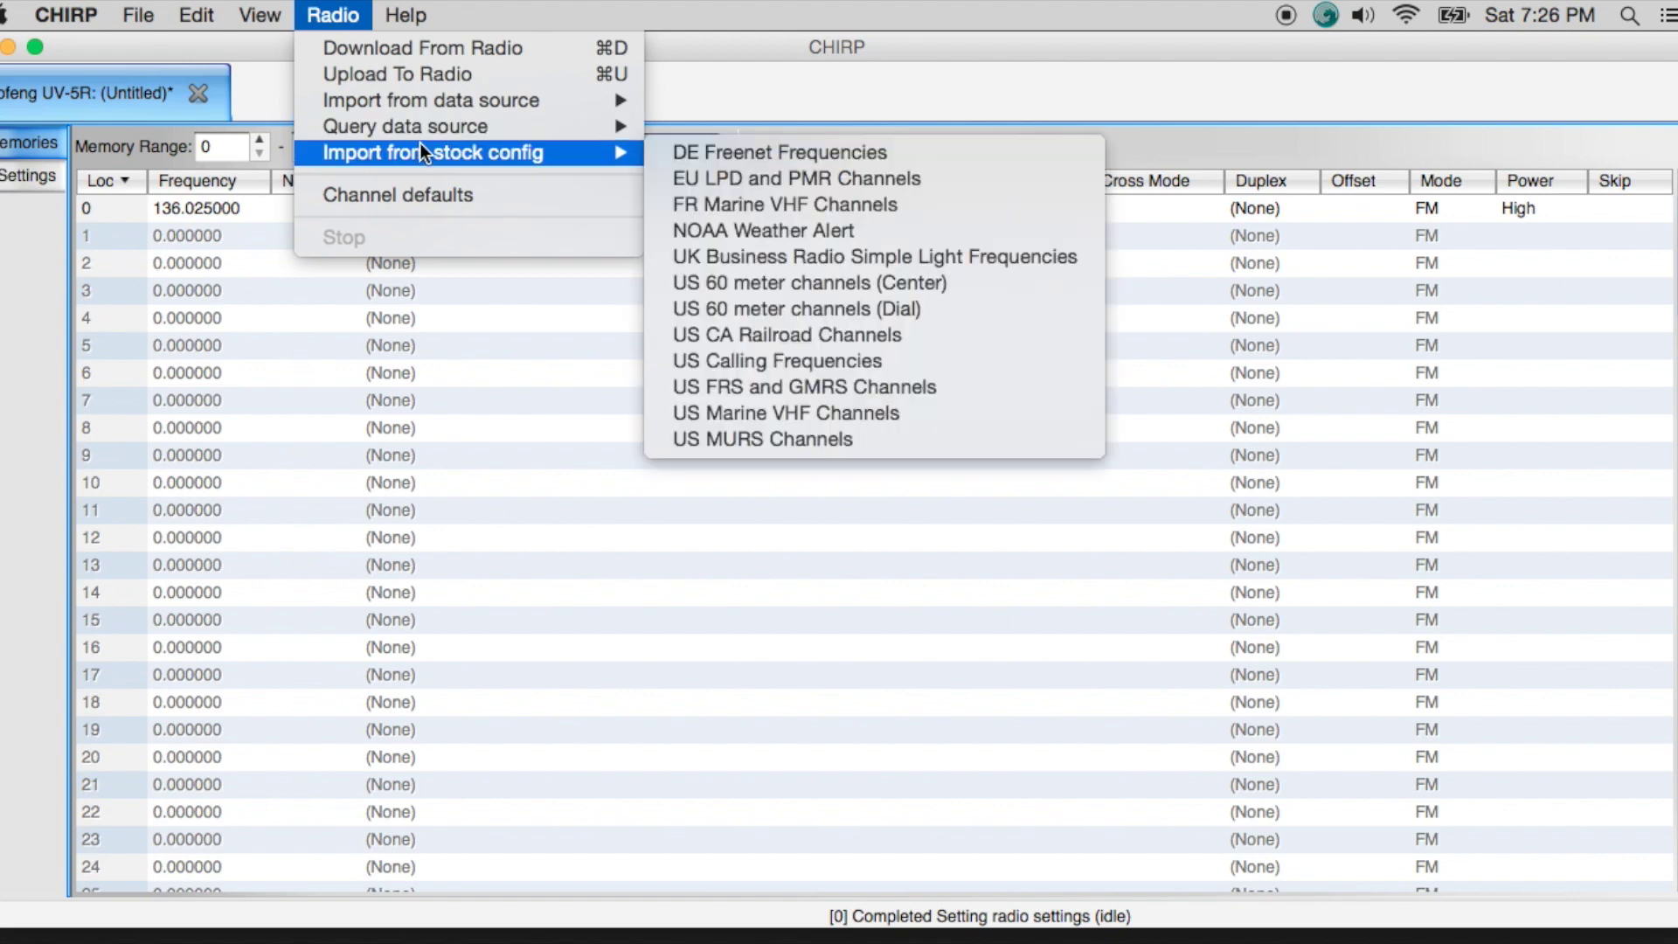
{"action": "left_click", "coordinate": [741, 410]}
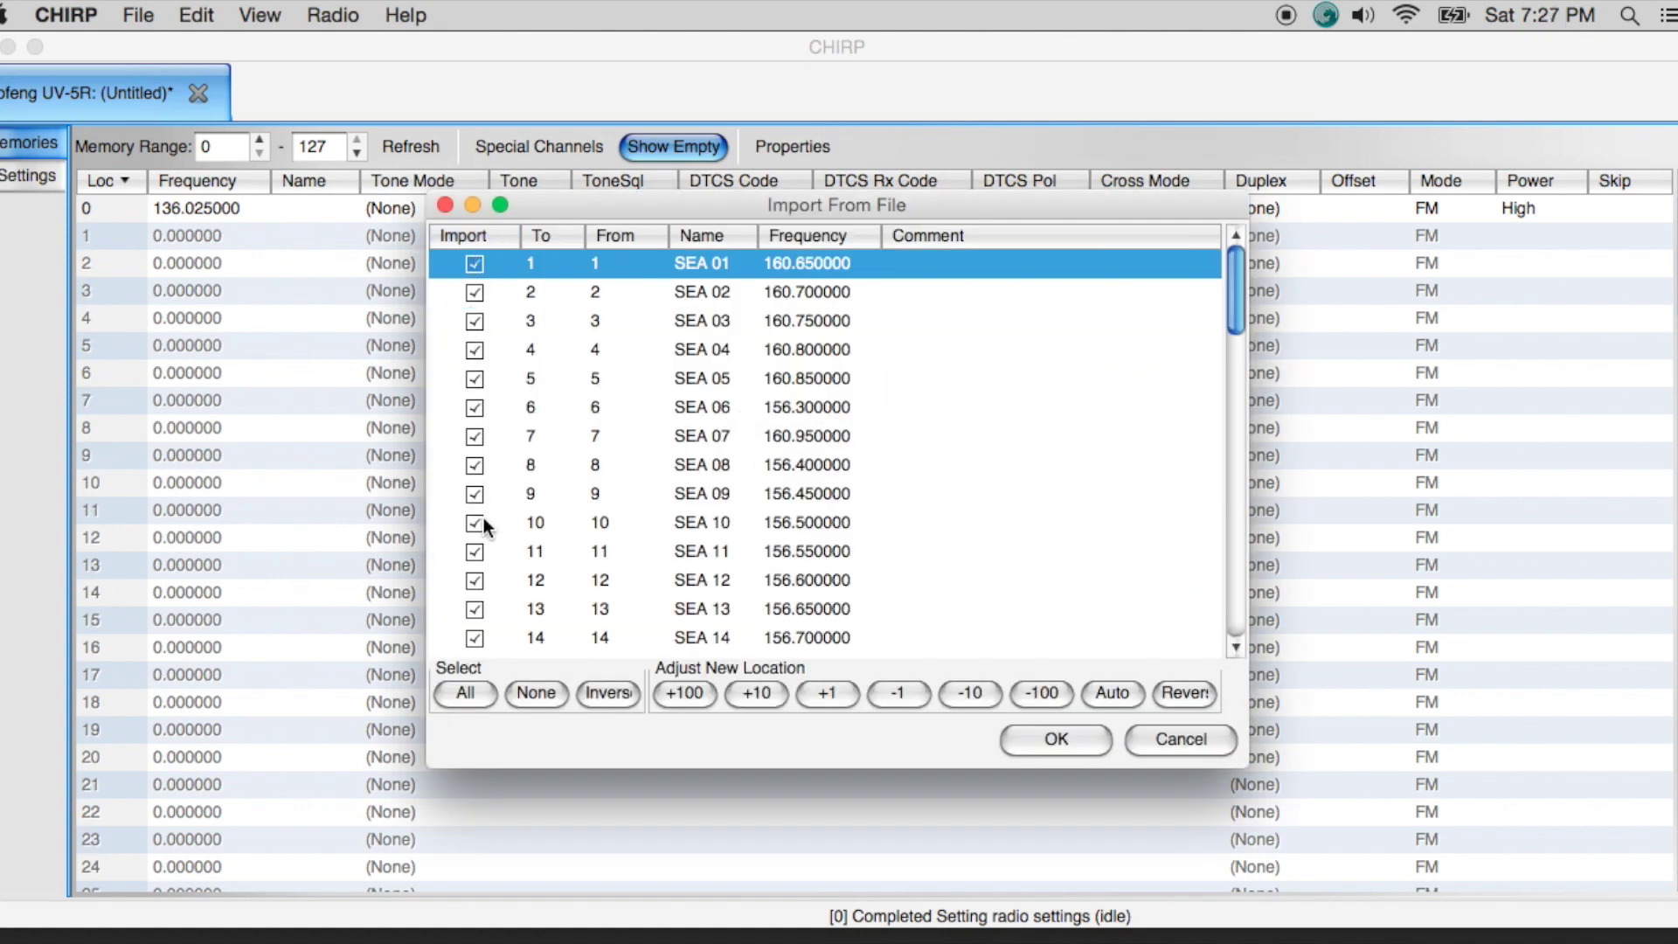
{"action": "left_click", "coordinate": [1047, 741]}
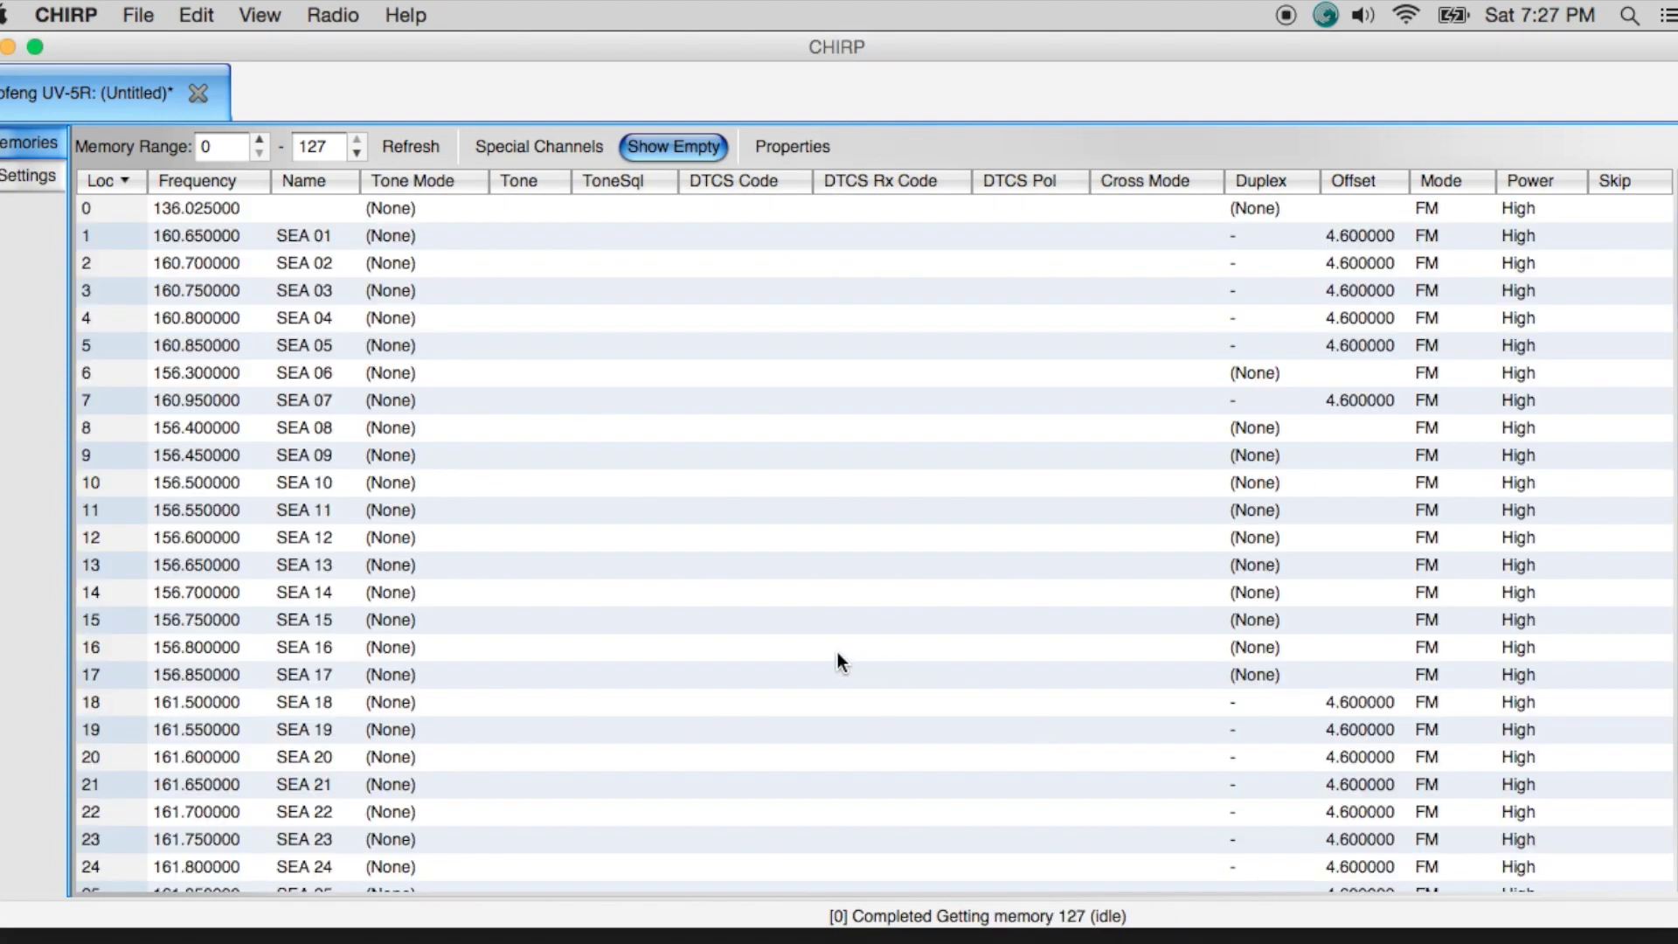
- Look through the imported marine channels and inspect the power level choices for memory 0
{"action": "scroll", "coordinate": [837, 652], "scroll_direction": "down", "scroll_amount": 5}
{"action": "scroll", "coordinate": [837, 652], "scroll_direction": "up", "scroll_amount": 5}
{"action": "left_click", "coordinate": [1538, 202]}
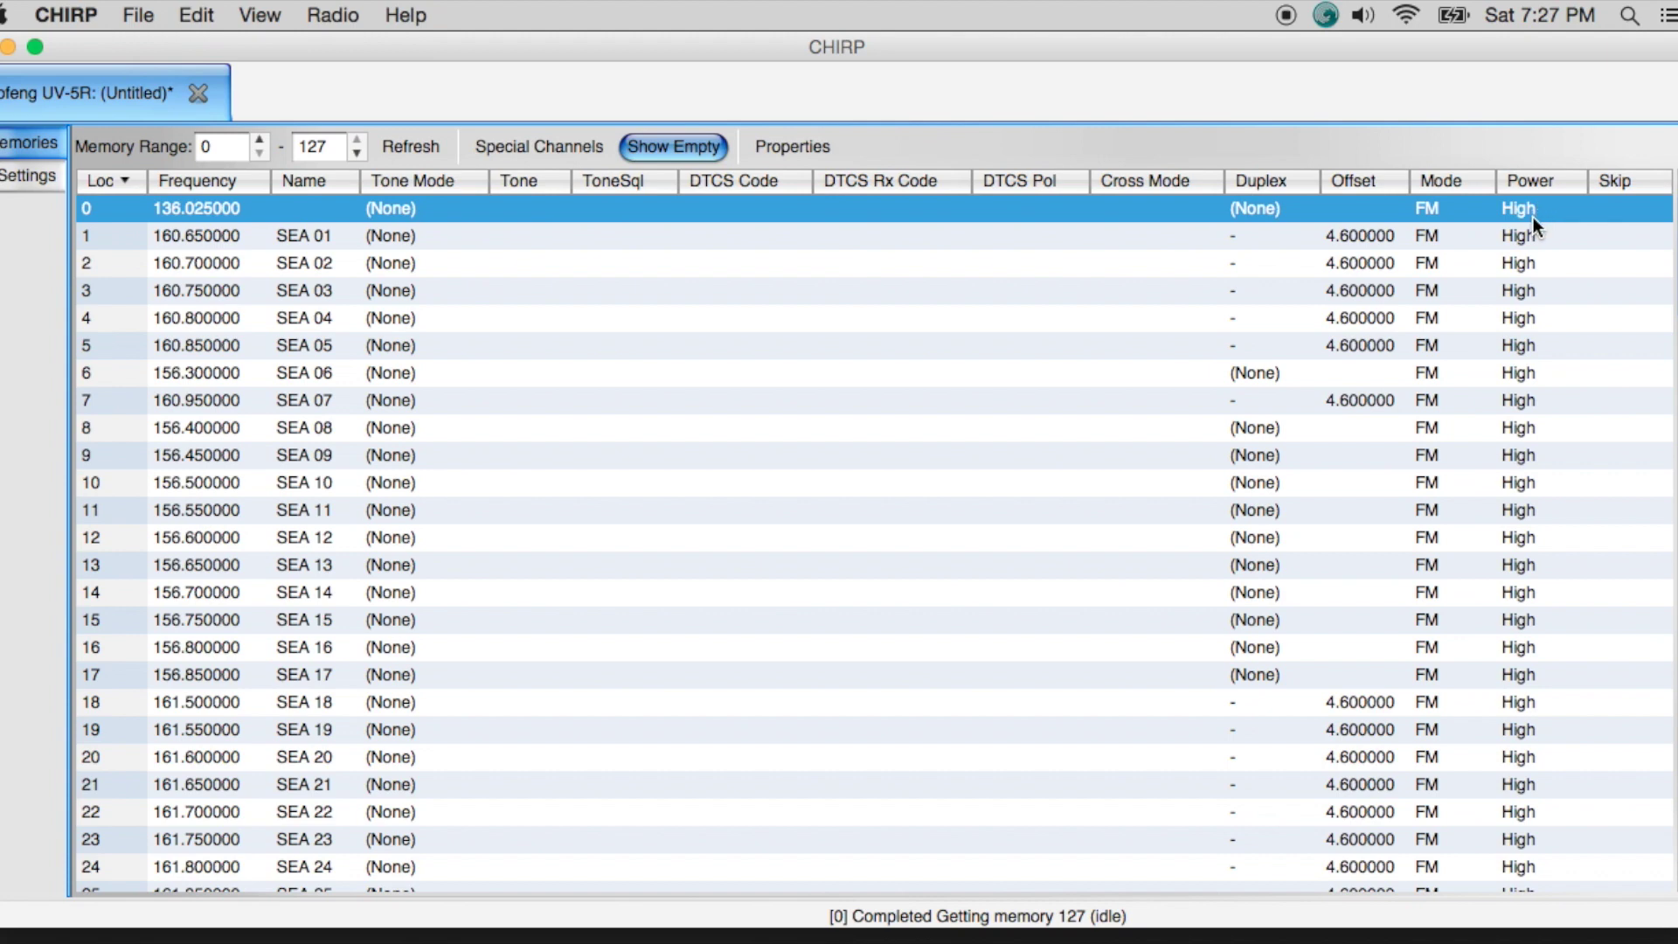
{"action": "left_click", "coordinate": [1533, 217]}
{"action": "left_click", "coordinate": [1526, 249]}
{"action": "left_click", "coordinate": [1550, 207]}
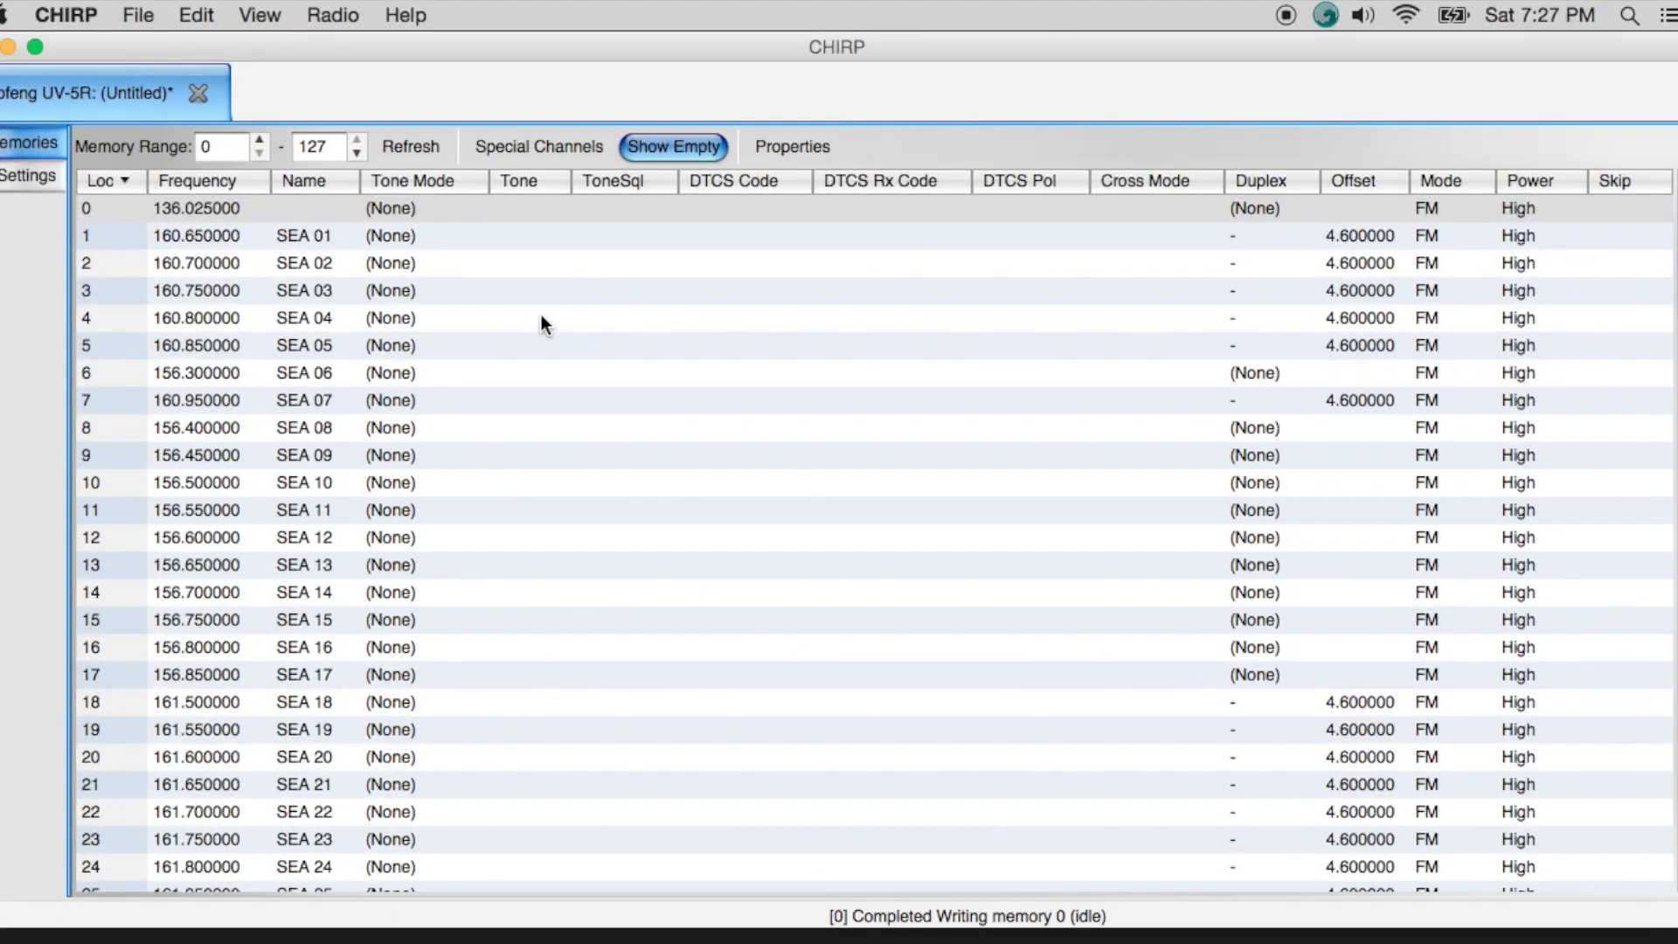
- Import the stock US FRS and GMRS Channels with their new locations shifted by 30, so FRS1 goes to location 31
{"action": "left_click", "coordinate": [334, 20]}
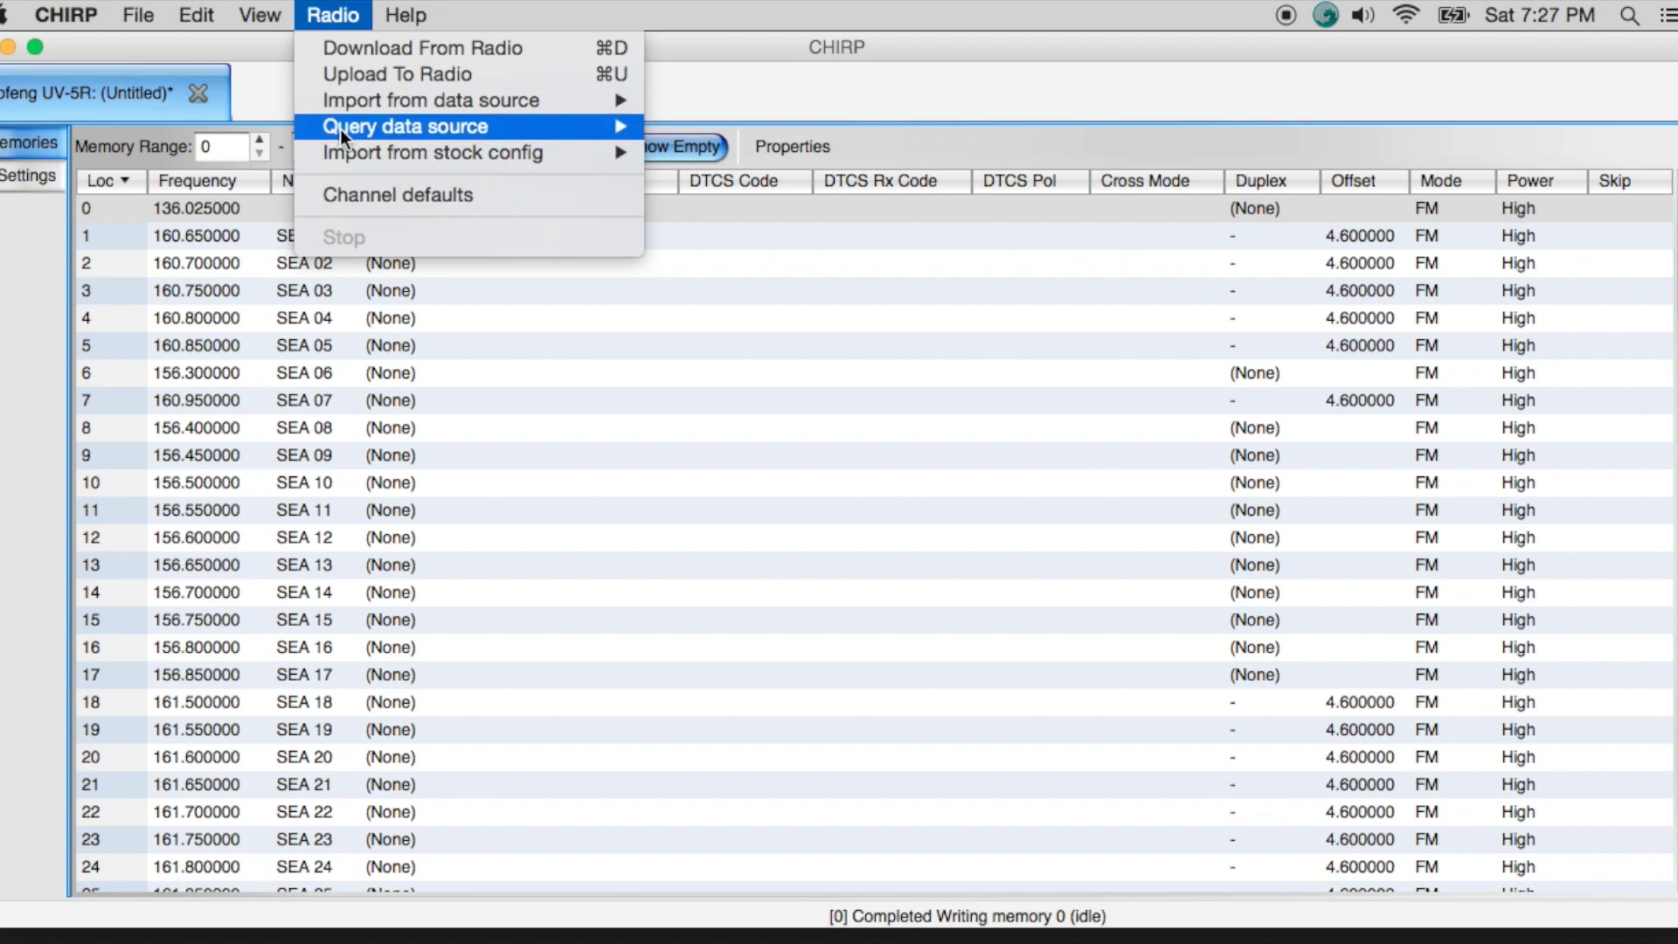
{"action": "mouse_move", "coordinate": [346, 147]}
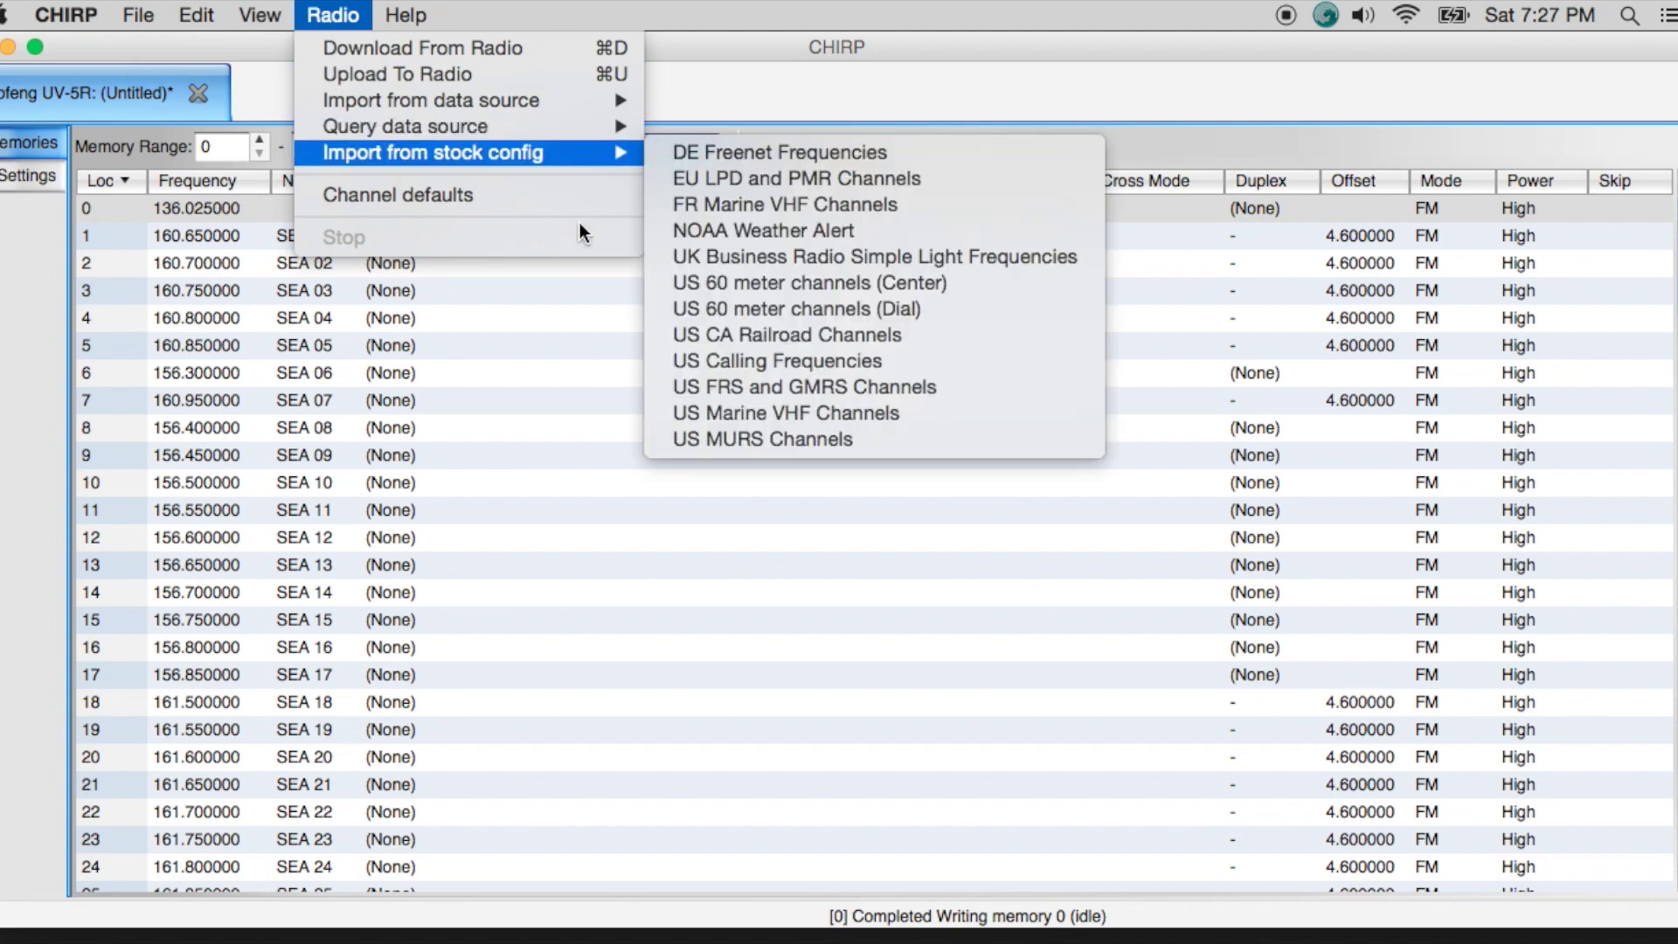
{"action": "left_click", "coordinate": [693, 389]}
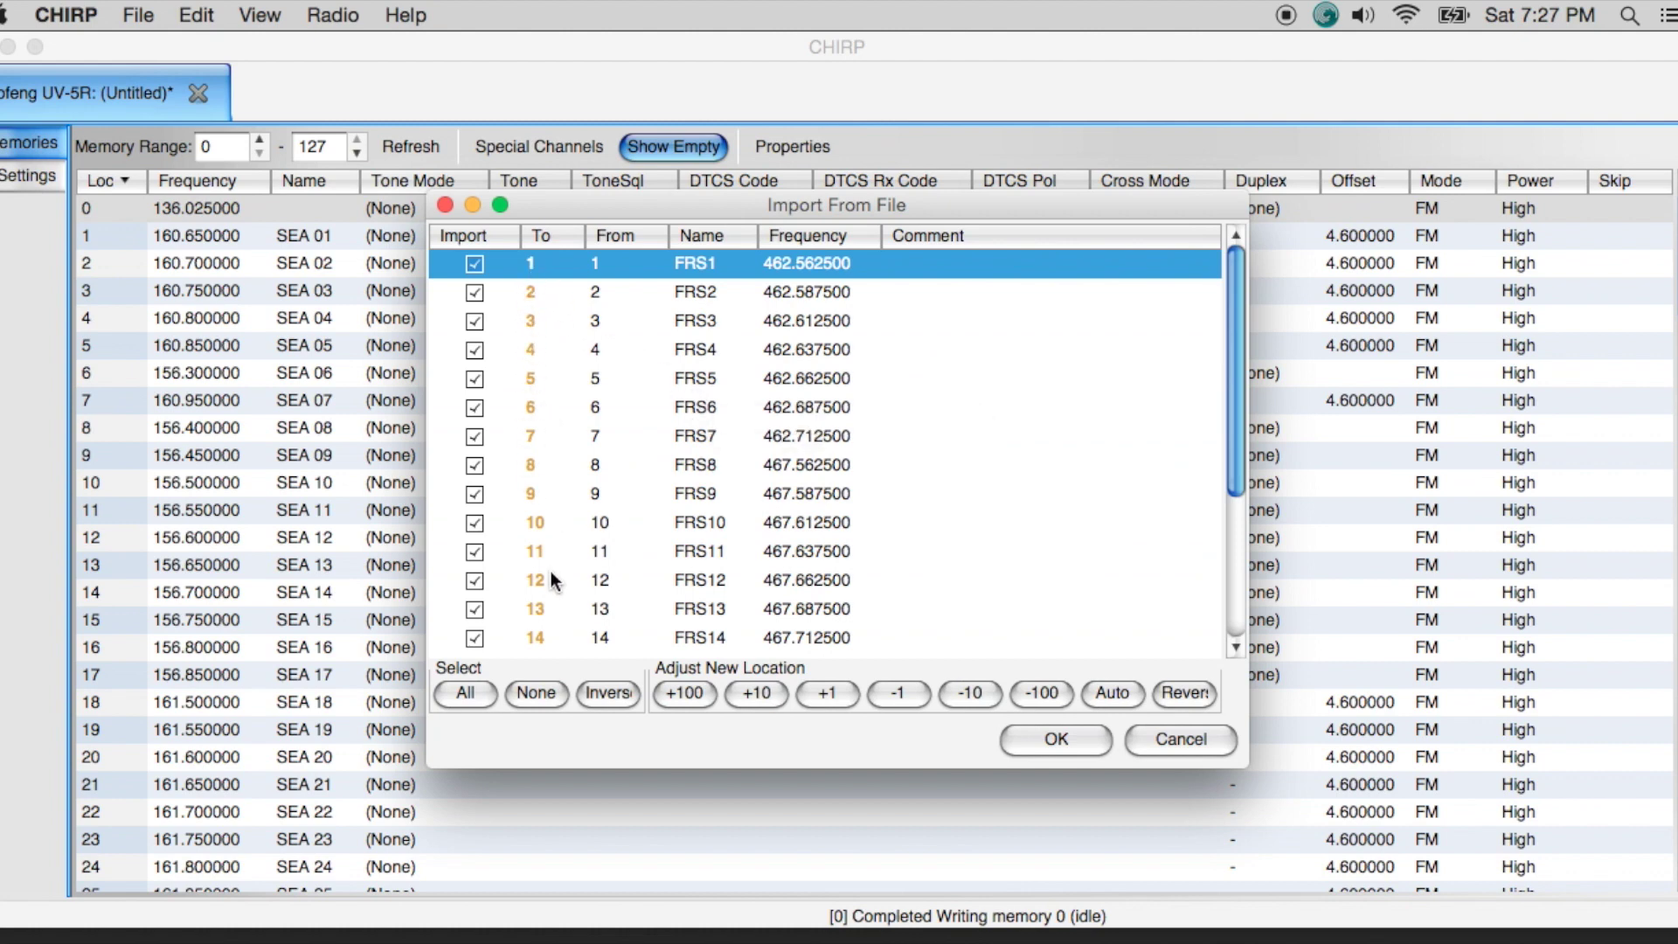
{"action": "left_click", "coordinate": [740, 697]}
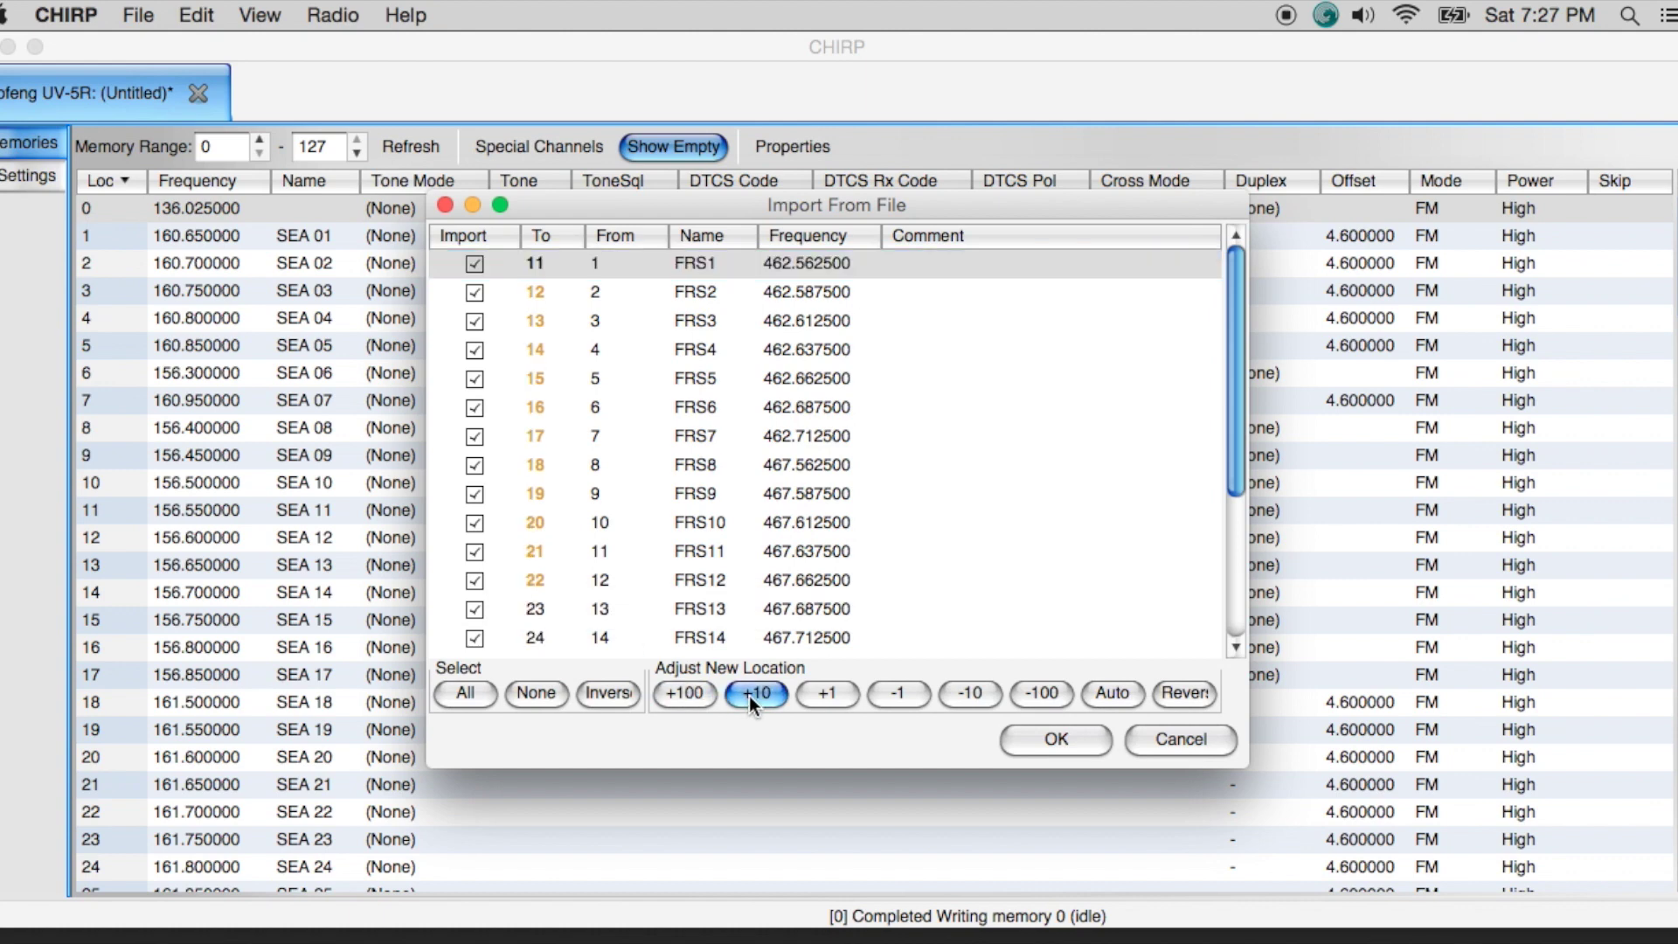
{"action": "left_click", "coordinate": [748, 695]}
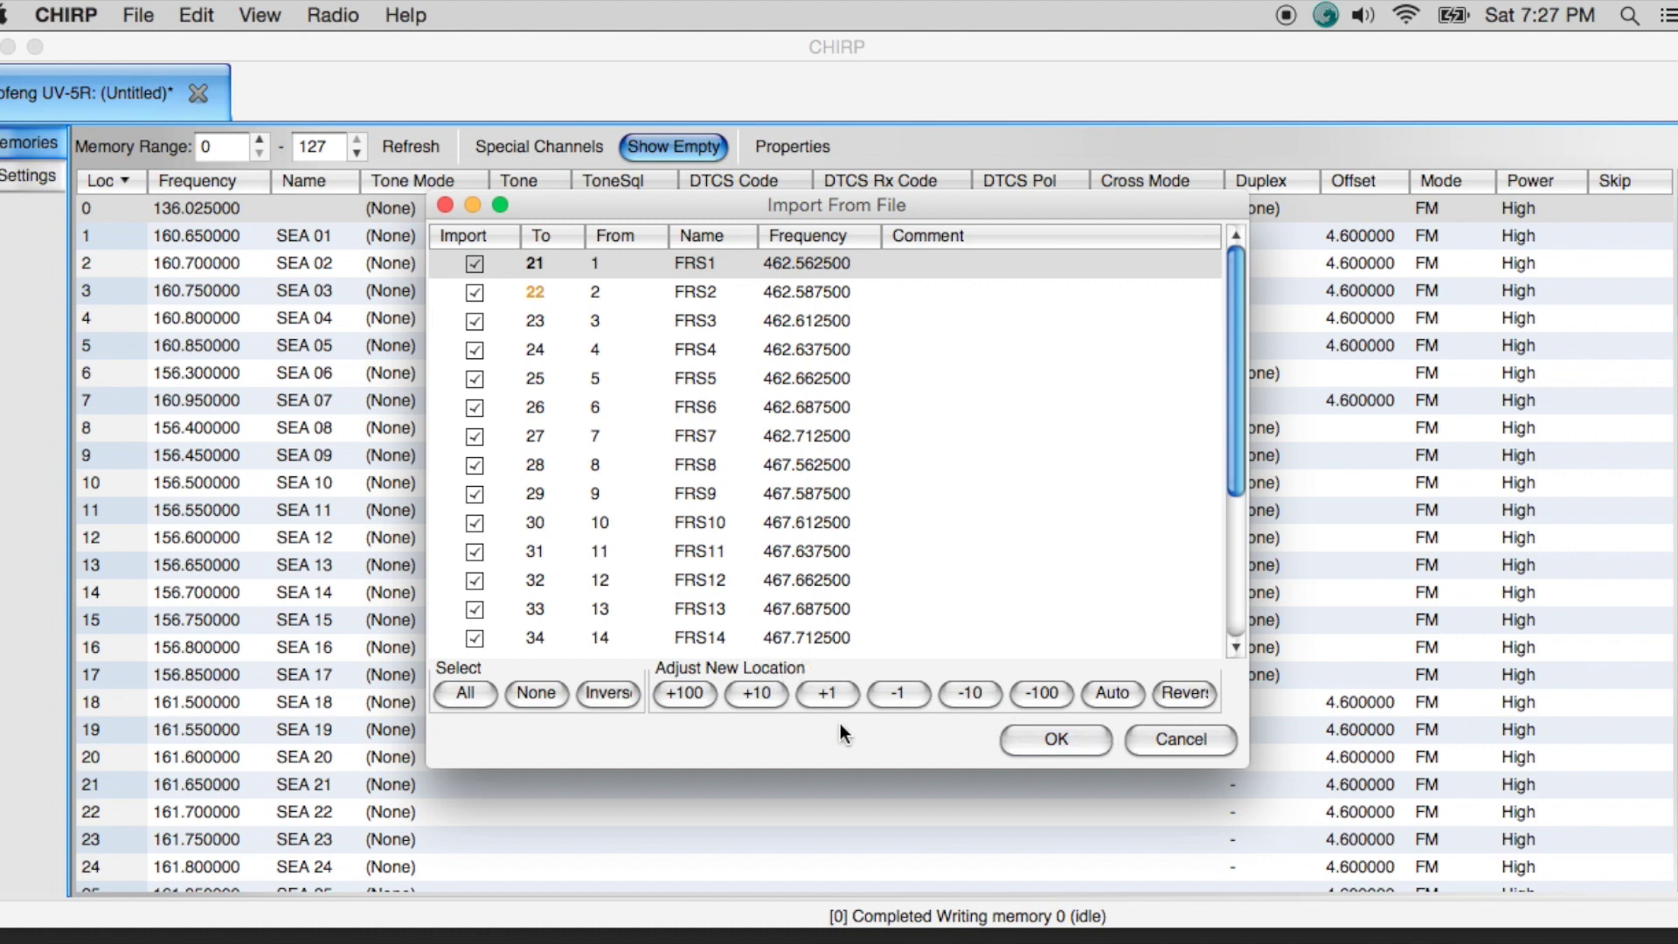
{"action": "left_click", "coordinate": [763, 695]}
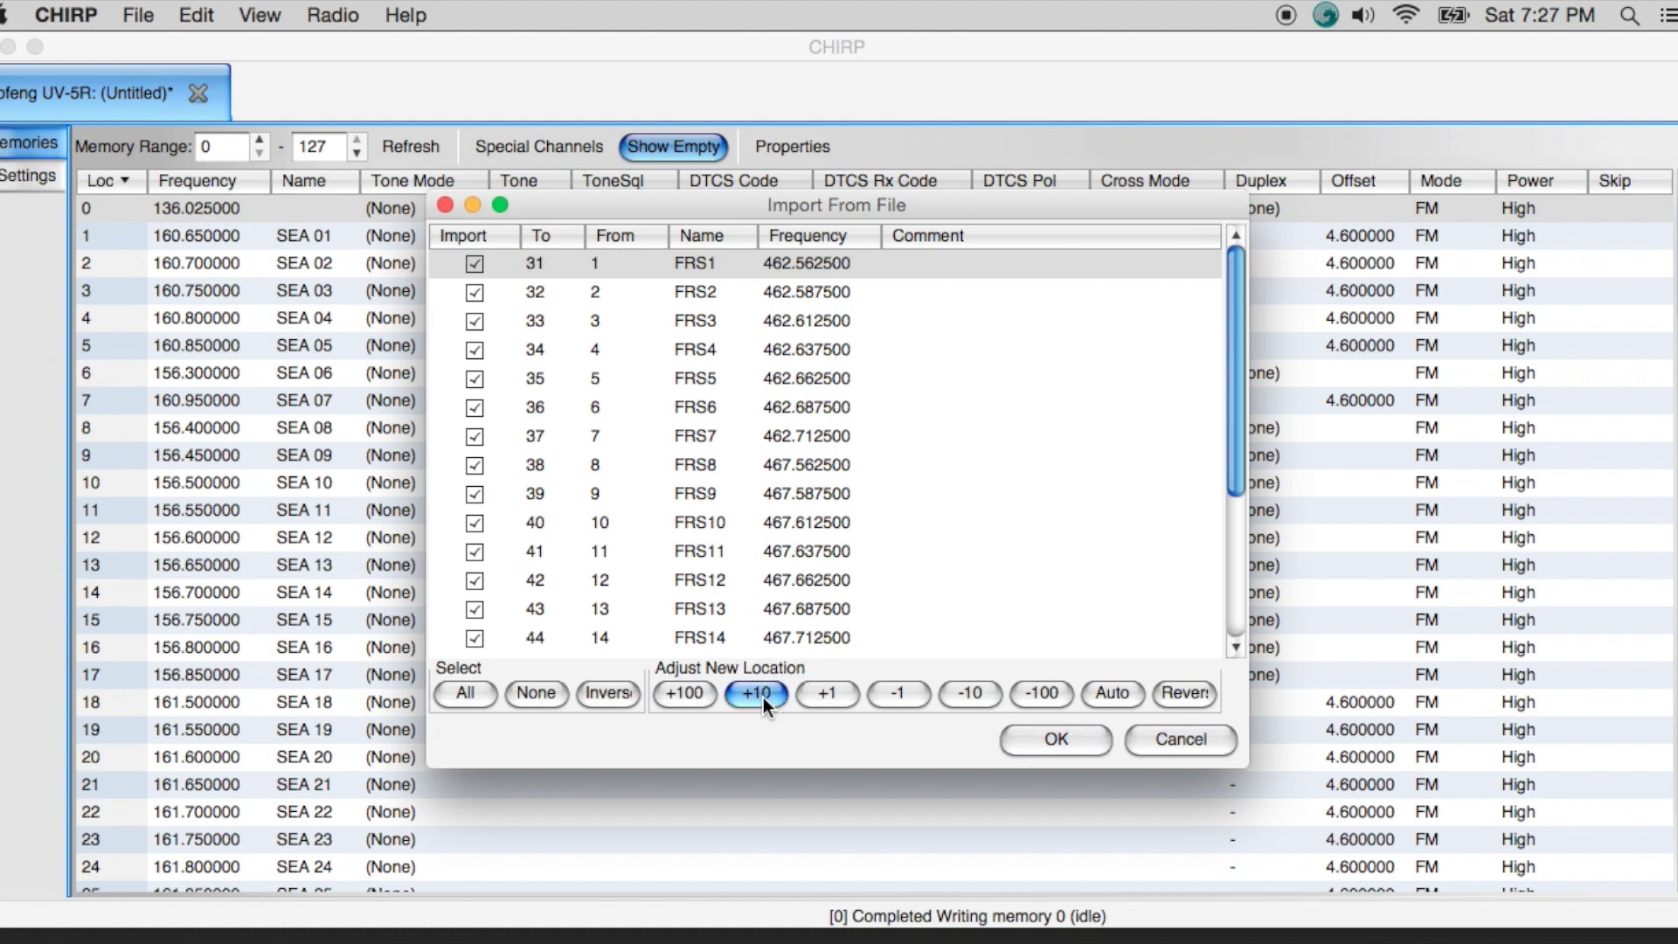
{"action": "left_click", "coordinate": [1072, 745]}
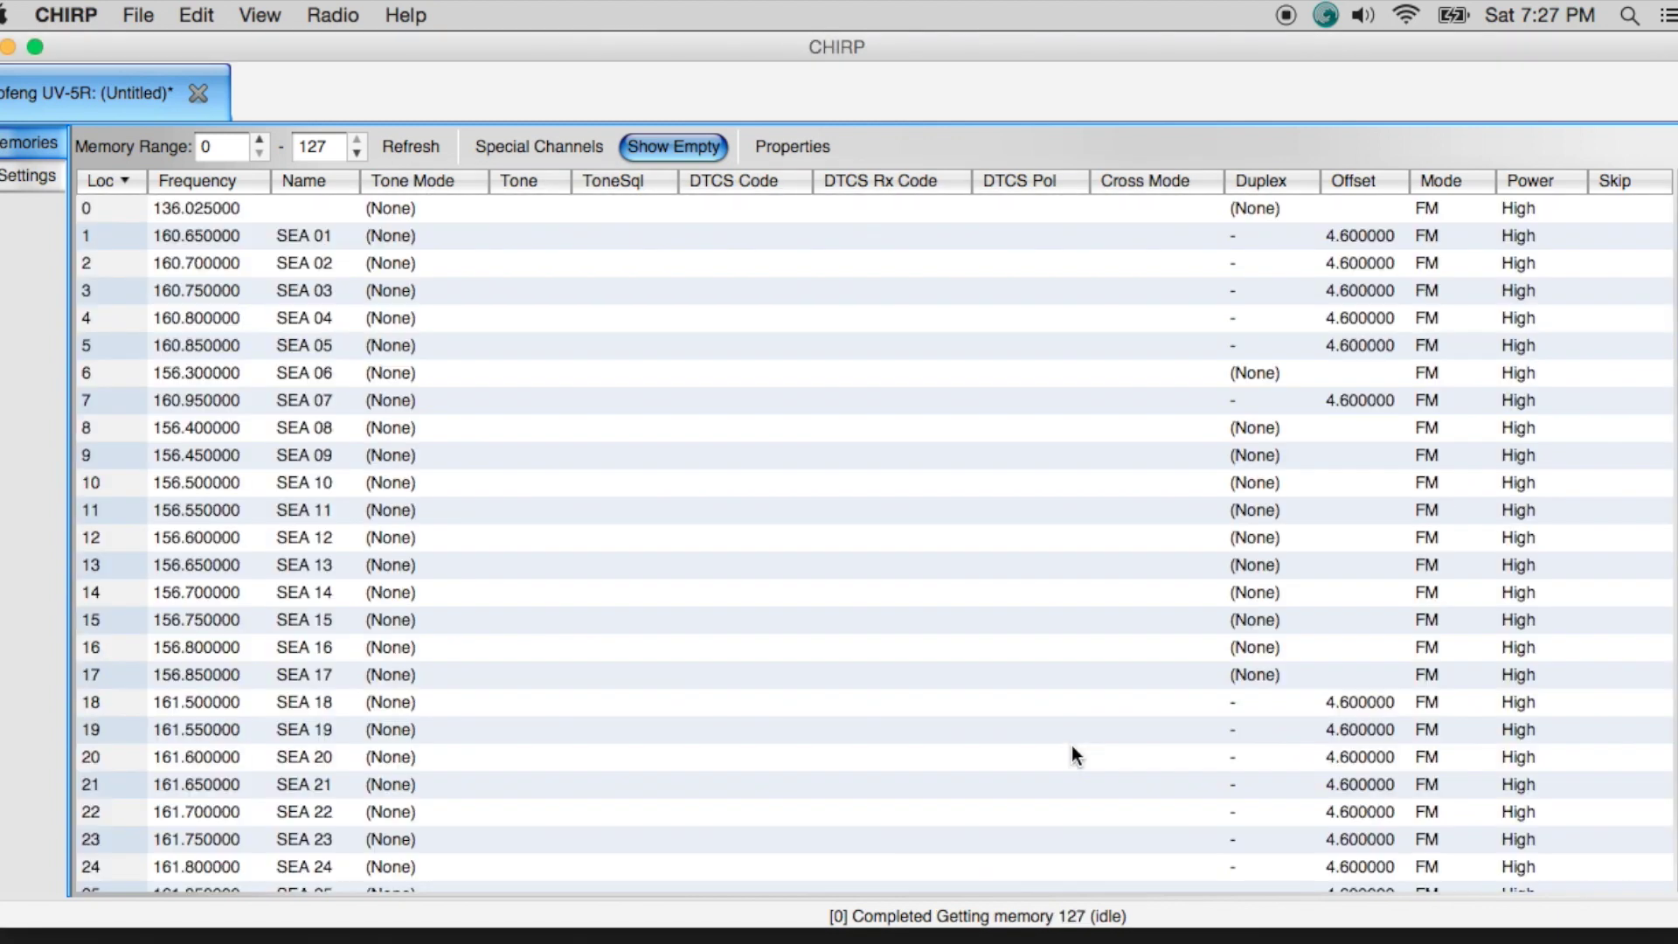
- Set the duplex of the FRS1 channel in memory 31 to off
{"action": "scroll", "coordinate": [1072, 747], "scroll_direction": "down", "scroll_amount": 10}
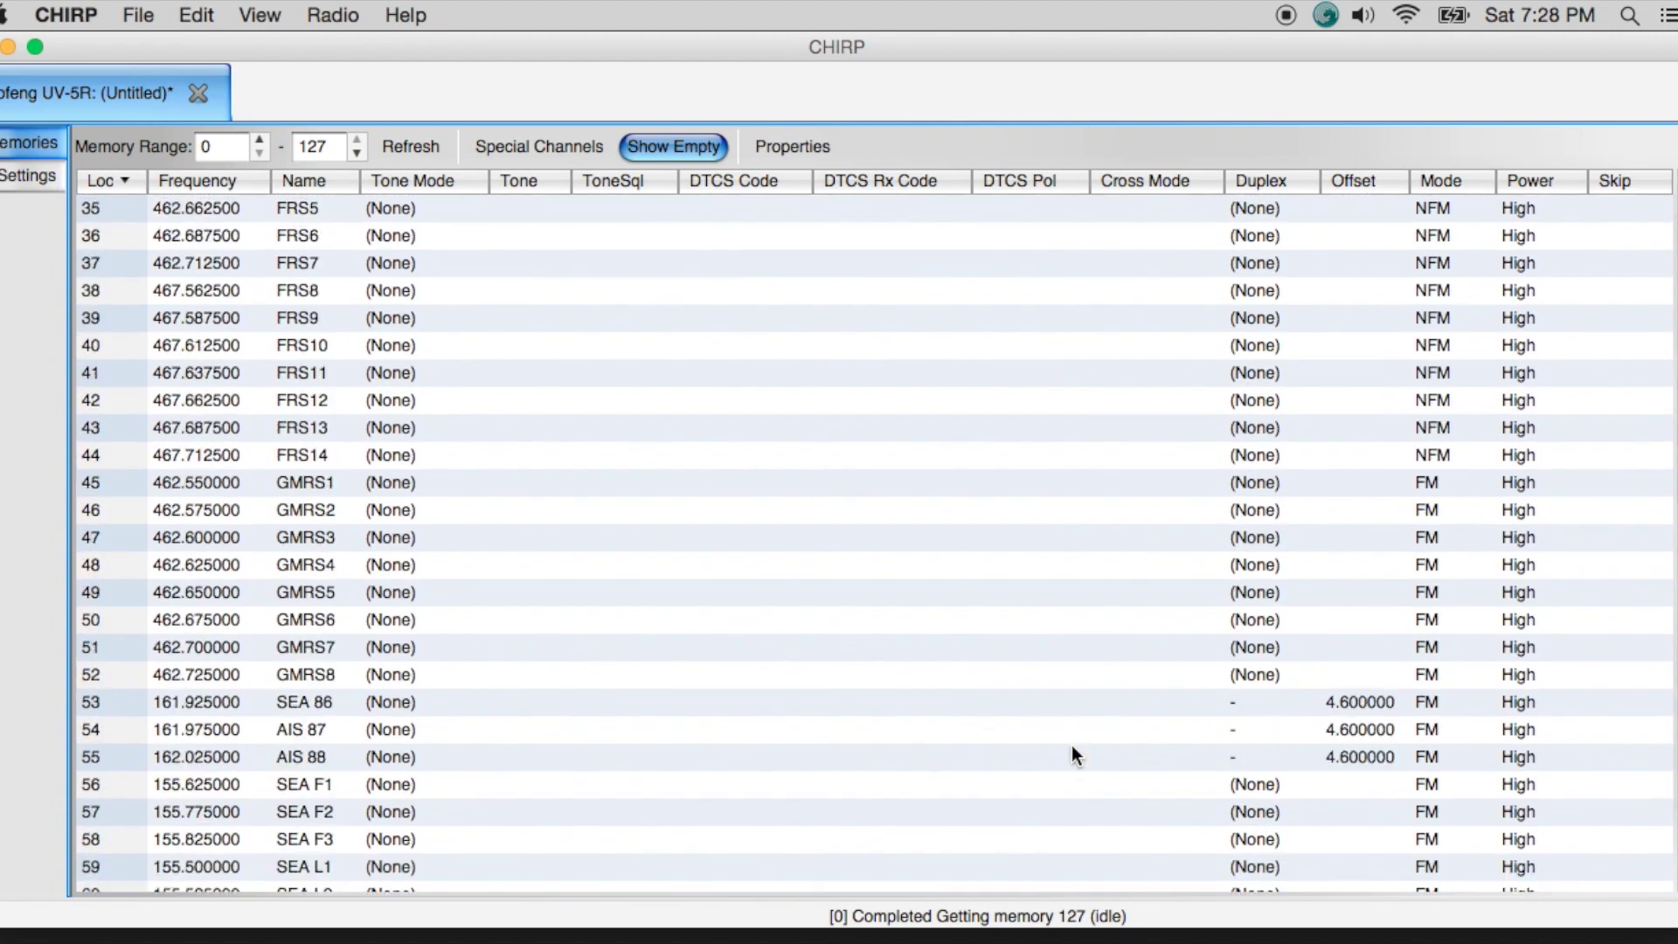
{"action": "scroll", "coordinate": [1073, 749], "scroll_direction": "up", "scroll_amount": 2}
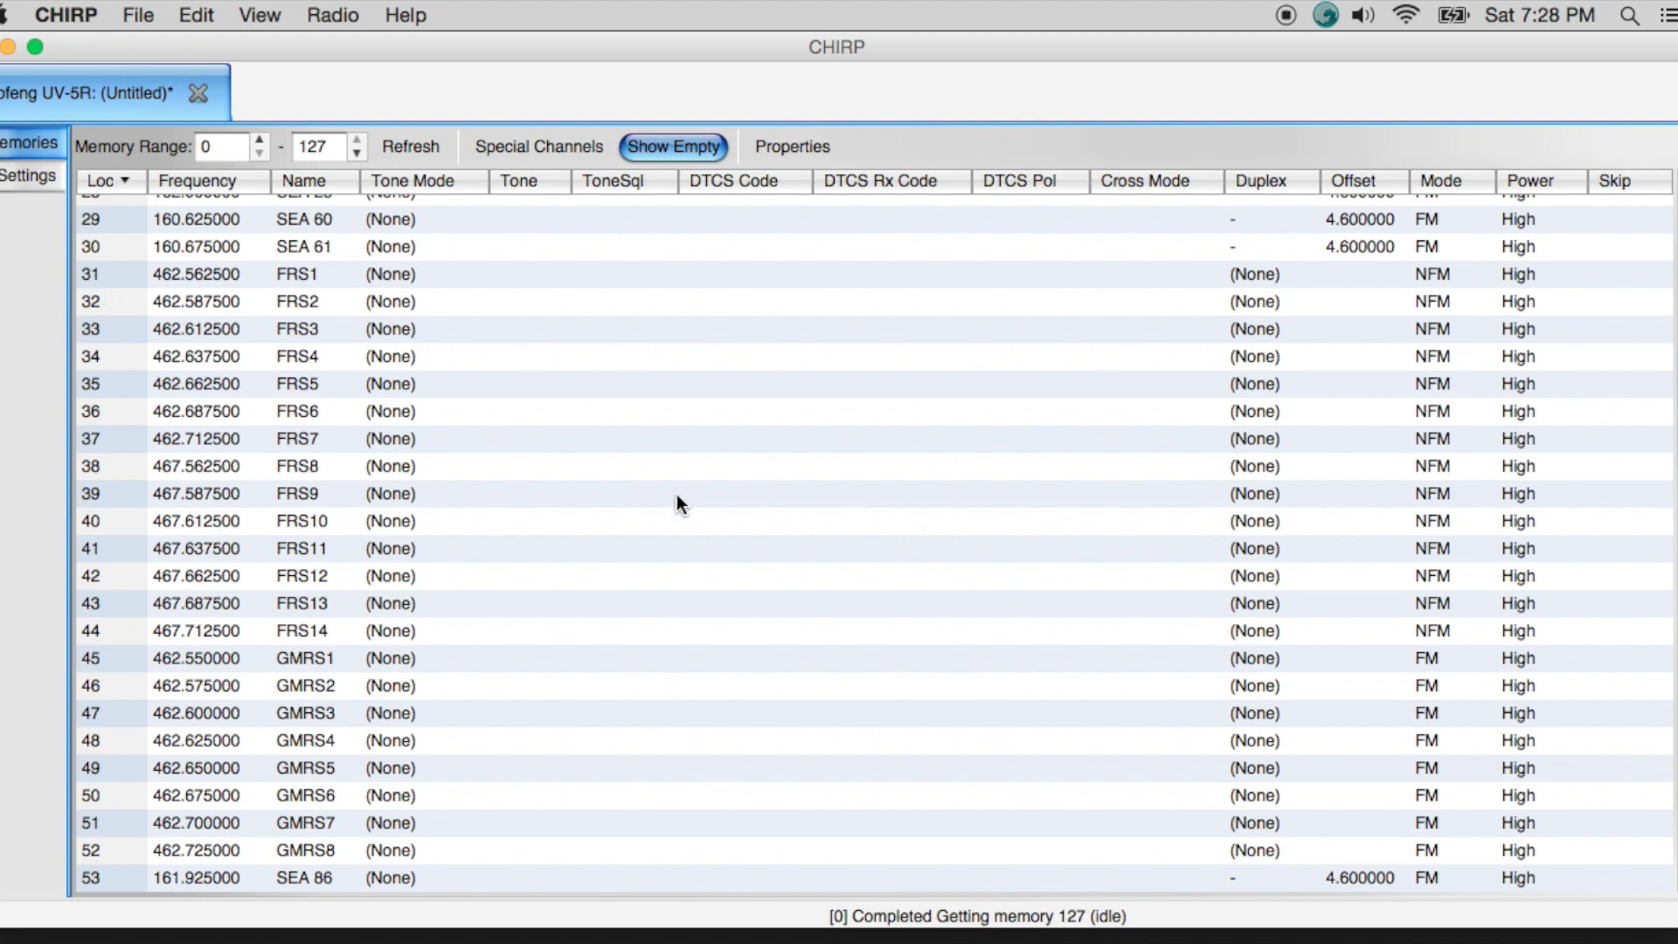
{"action": "left_click", "coordinate": [1251, 281]}
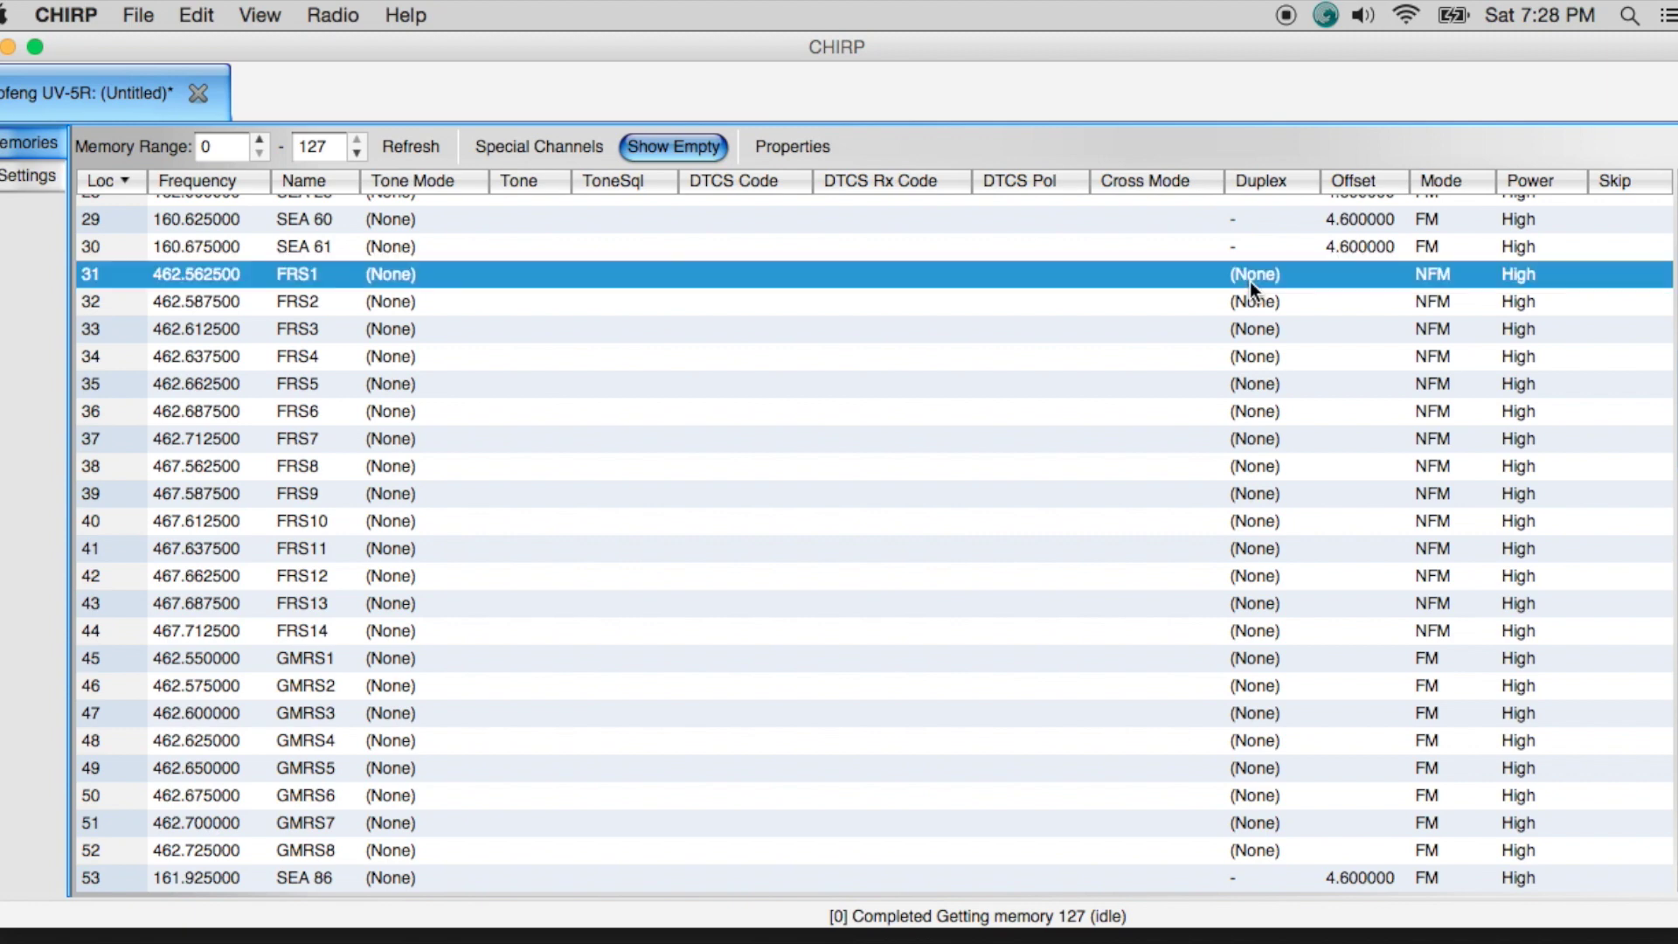
{"action": "left_click", "coordinate": [1263, 286]}
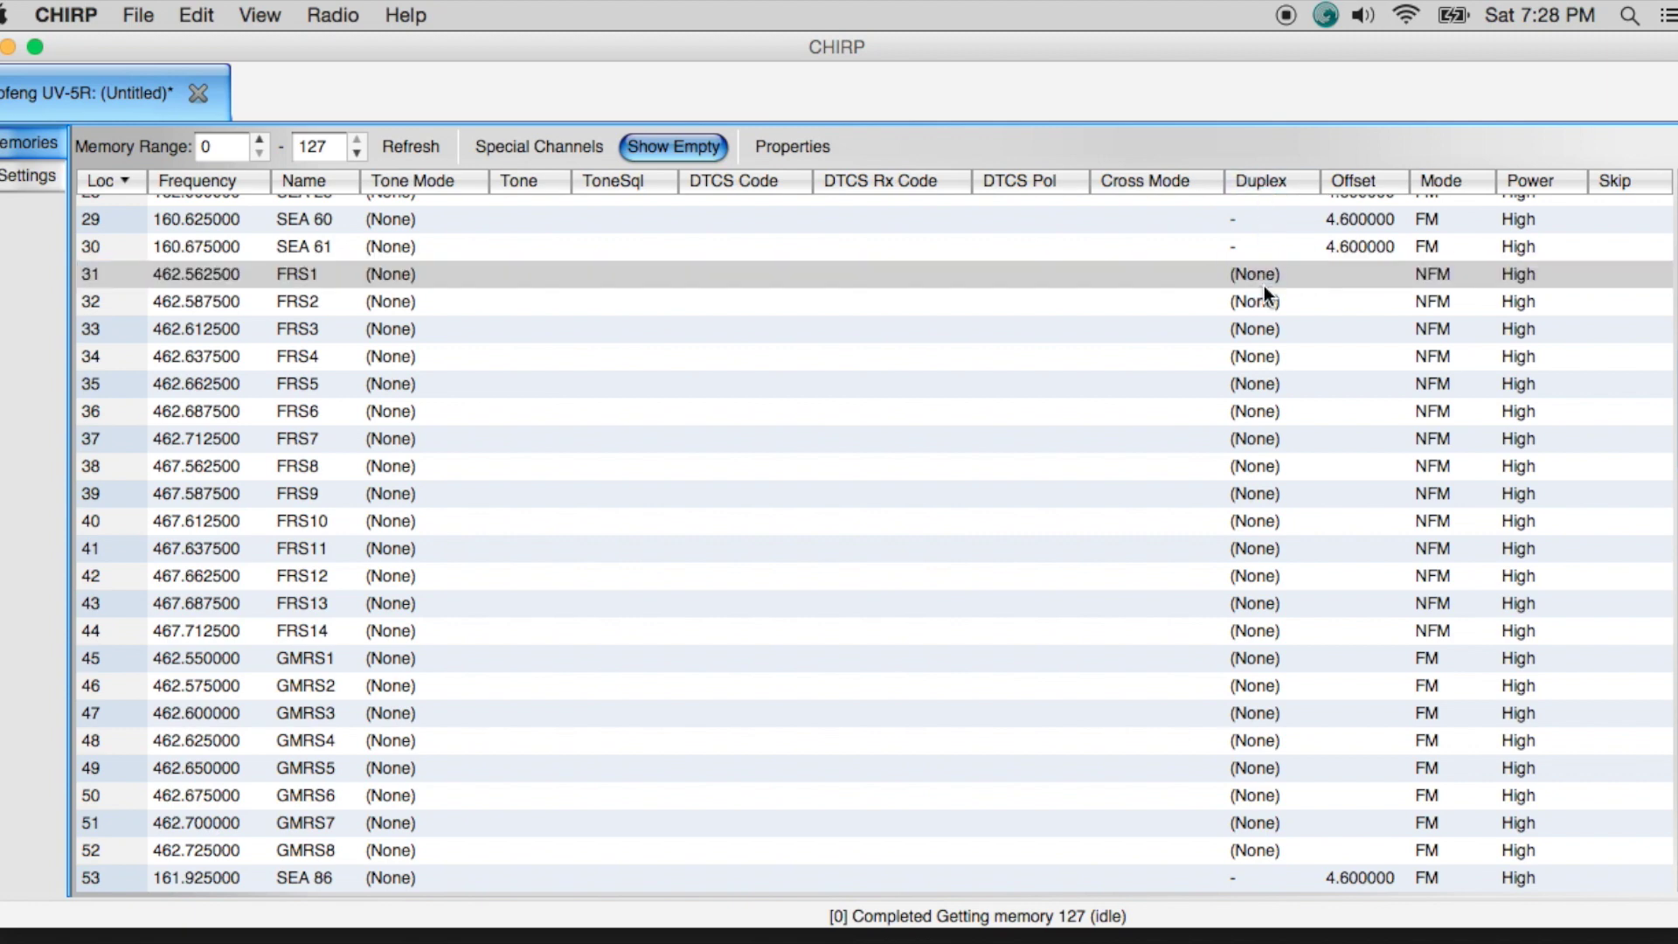
{"action": "left_click", "coordinate": [1277, 276]}
{"action": "left_click", "coordinate": [1277, 276]}
{"action": "left_click", "coordinate": [1278, 276]}
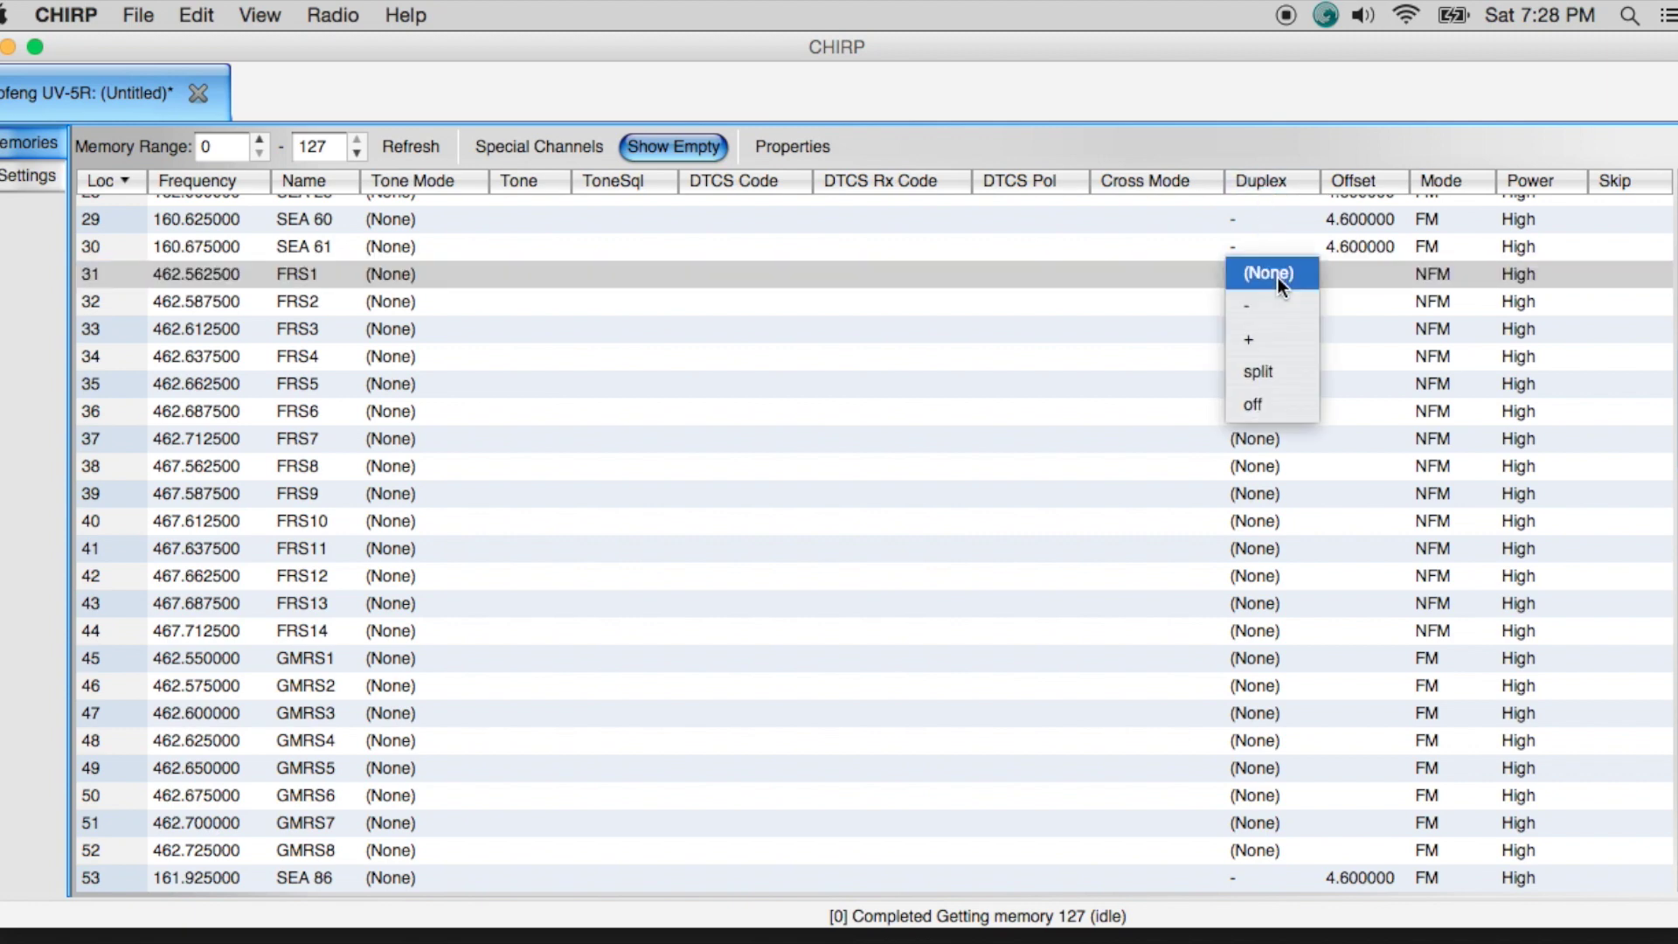
{"action": "left_click", "coordinate": [1281, 404]}
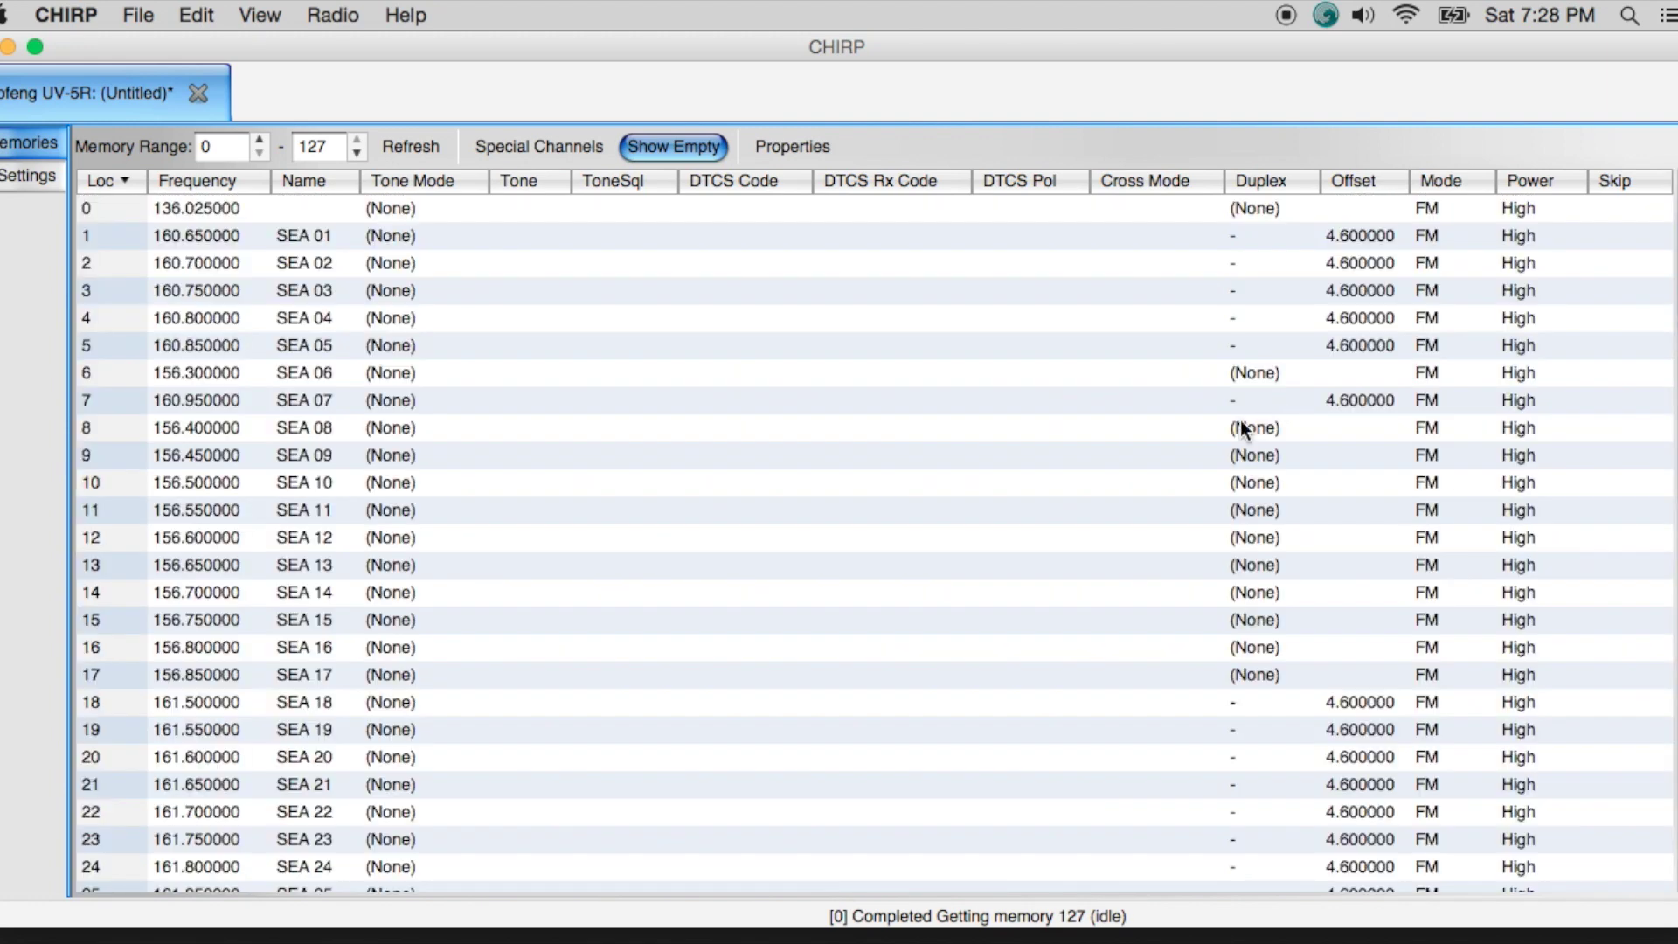
- Set the duplex of the FRS2 channel in memory 32 to off
{"action": "scroll", "coordinate": [1077, 632], "scroll_direction": "down", "scroll_amount": 8}
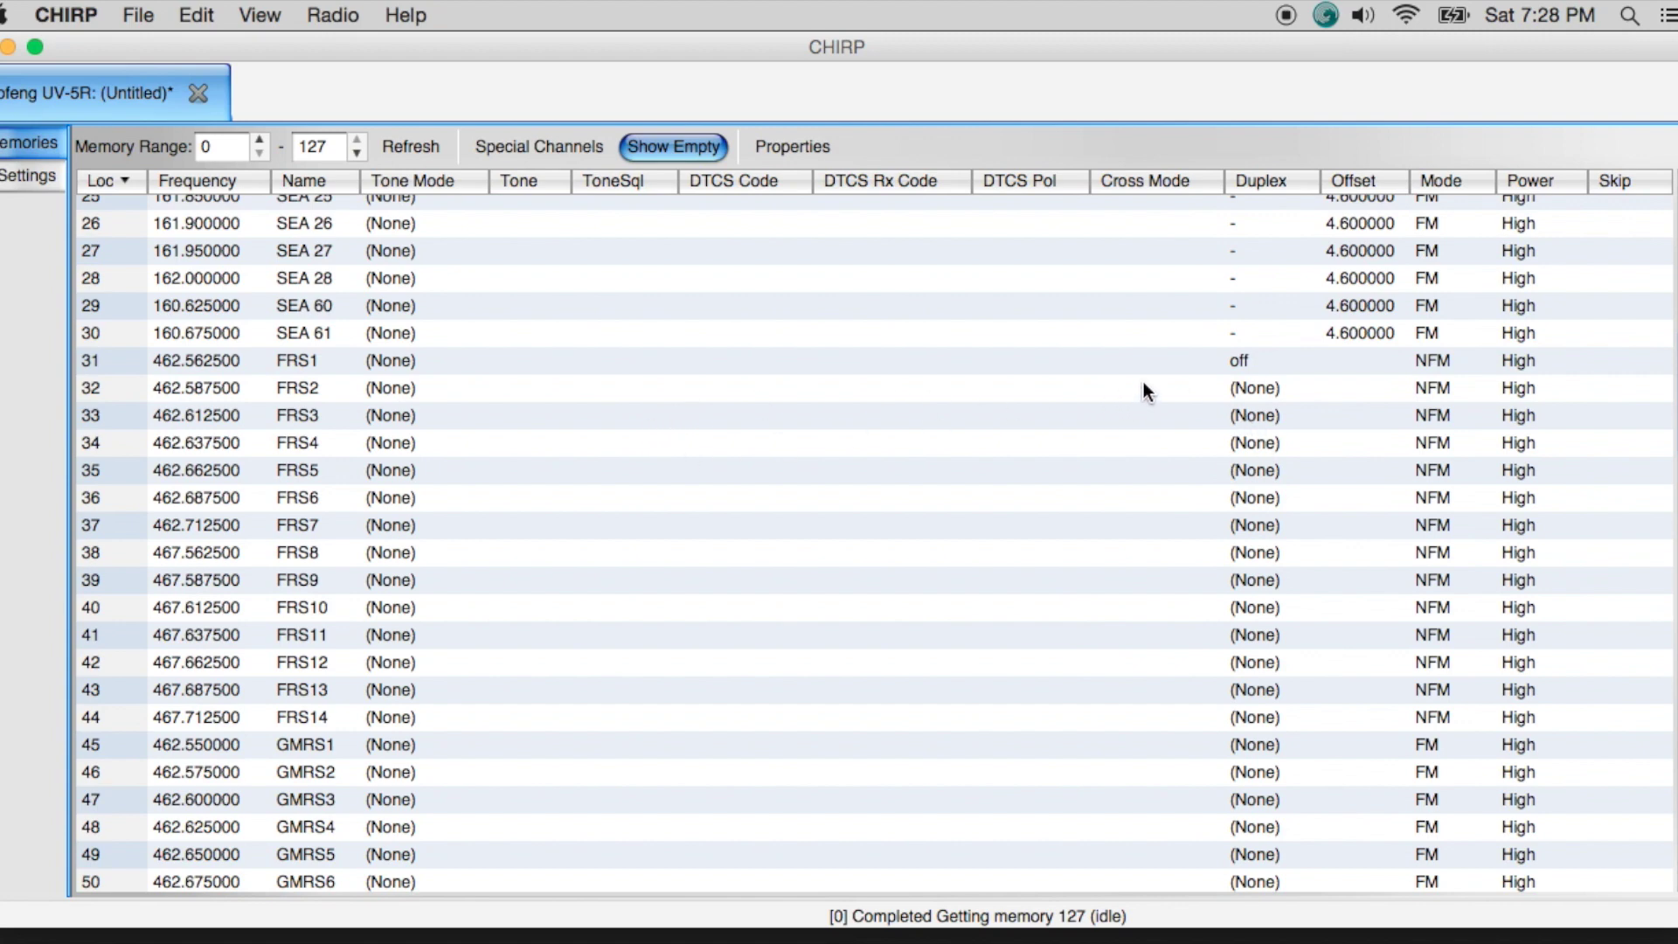
{"action": "left_click", "coordinate": [1240, 386]}
{"action": "left_click", "coordinate": [1239, 386]}
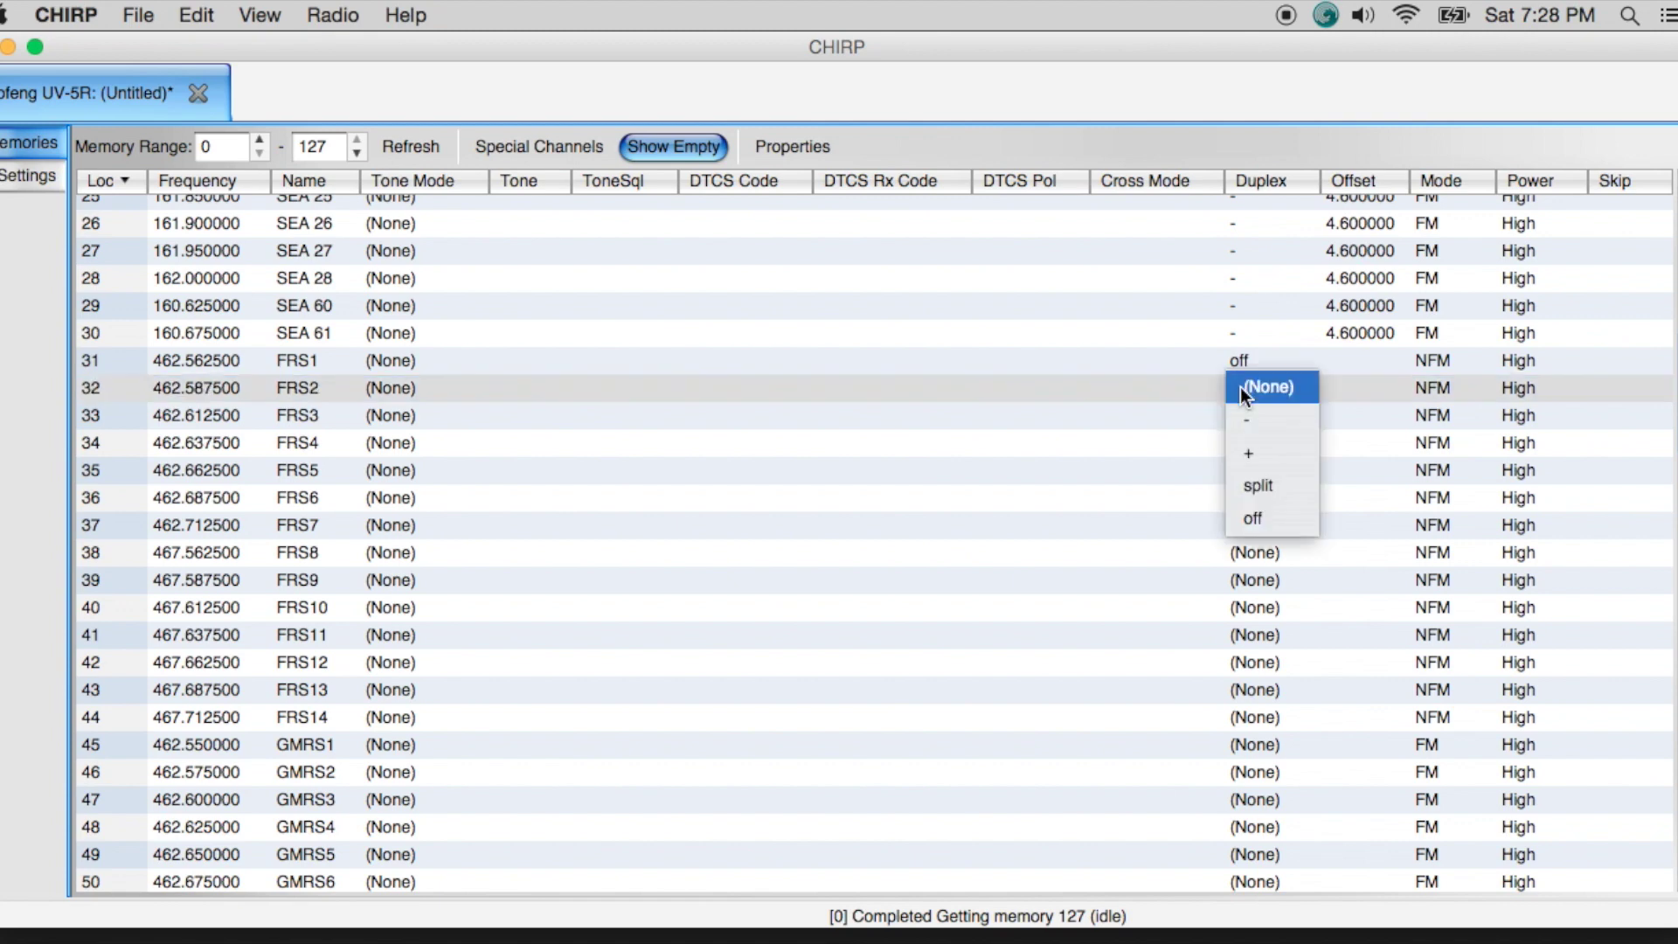
{"action": "left_click", "coordinate": [1264, 521]}
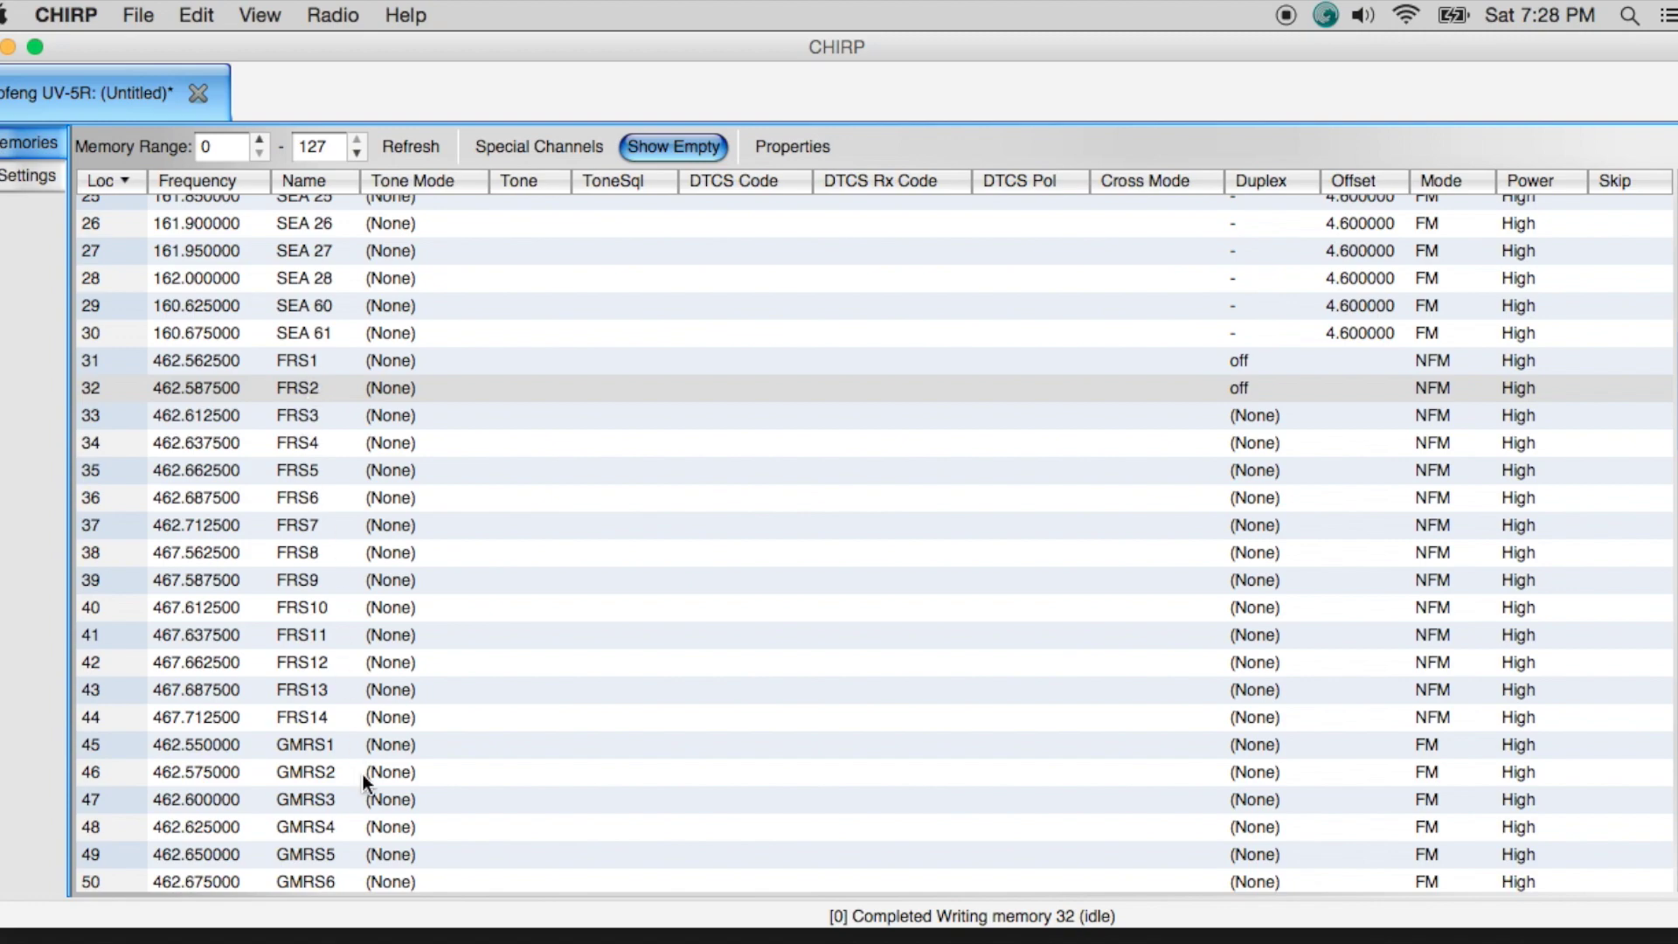
- Query the RepeaterBook data source for 2 meters (144MHz) repeaters in Columbia County, Oregon
{"action": "scroll", "coordinate": [362, 773], "scroll_direction": "down", "scroll_amount": 10}
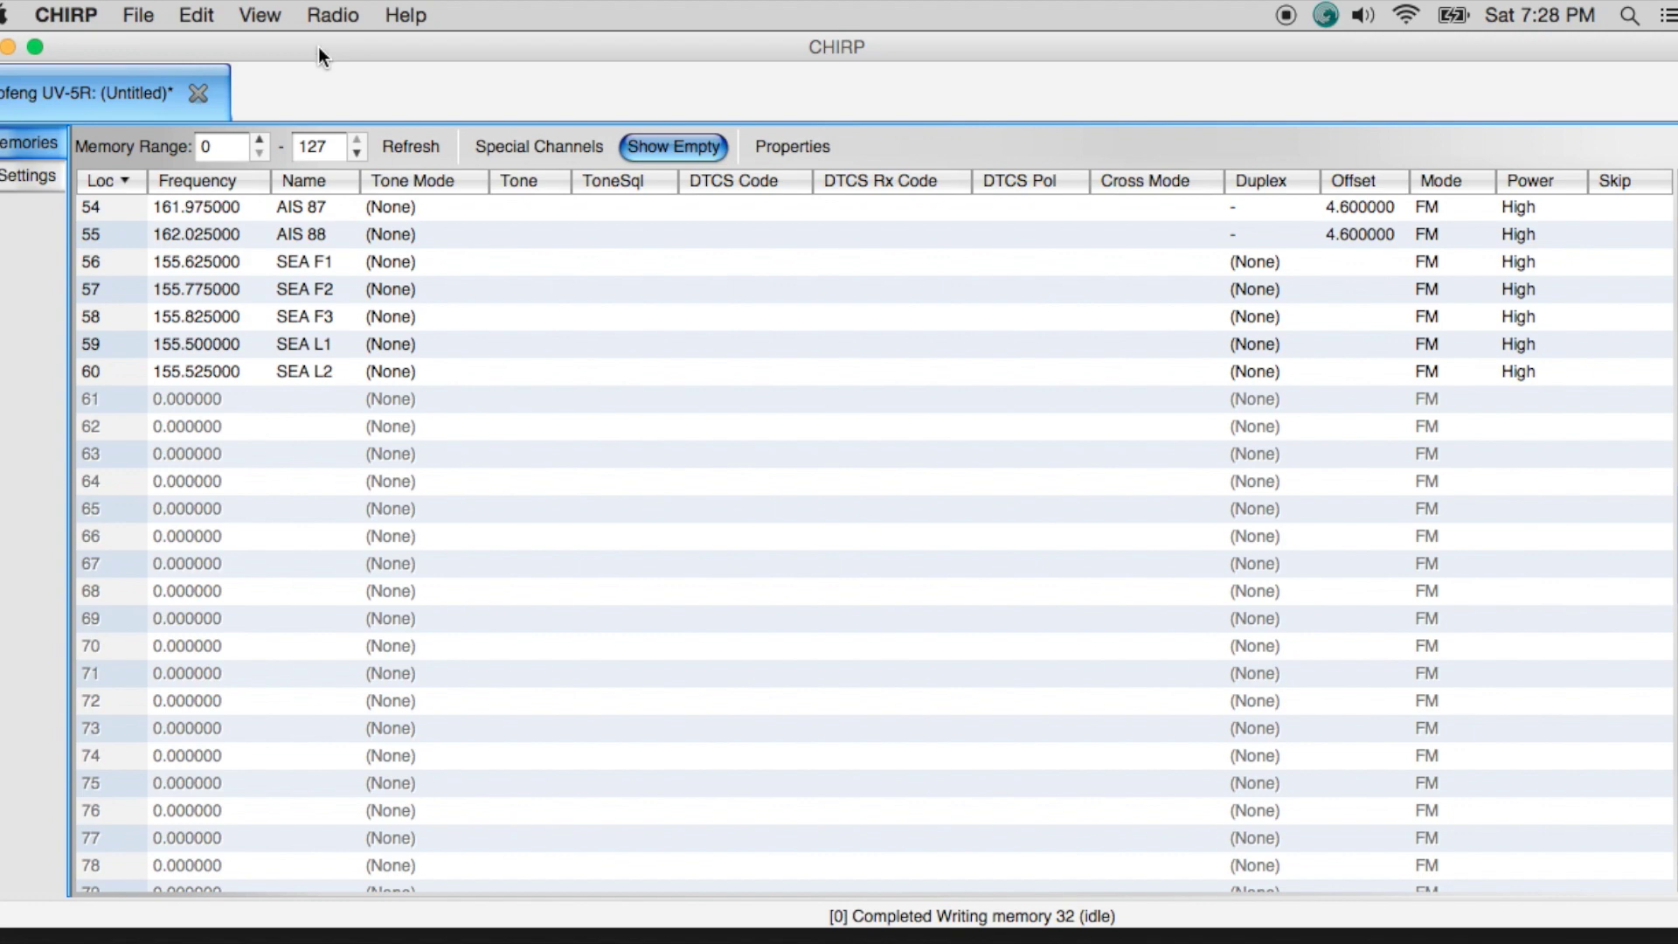
{"action": "left_click", "coordinate": [332, 16]}
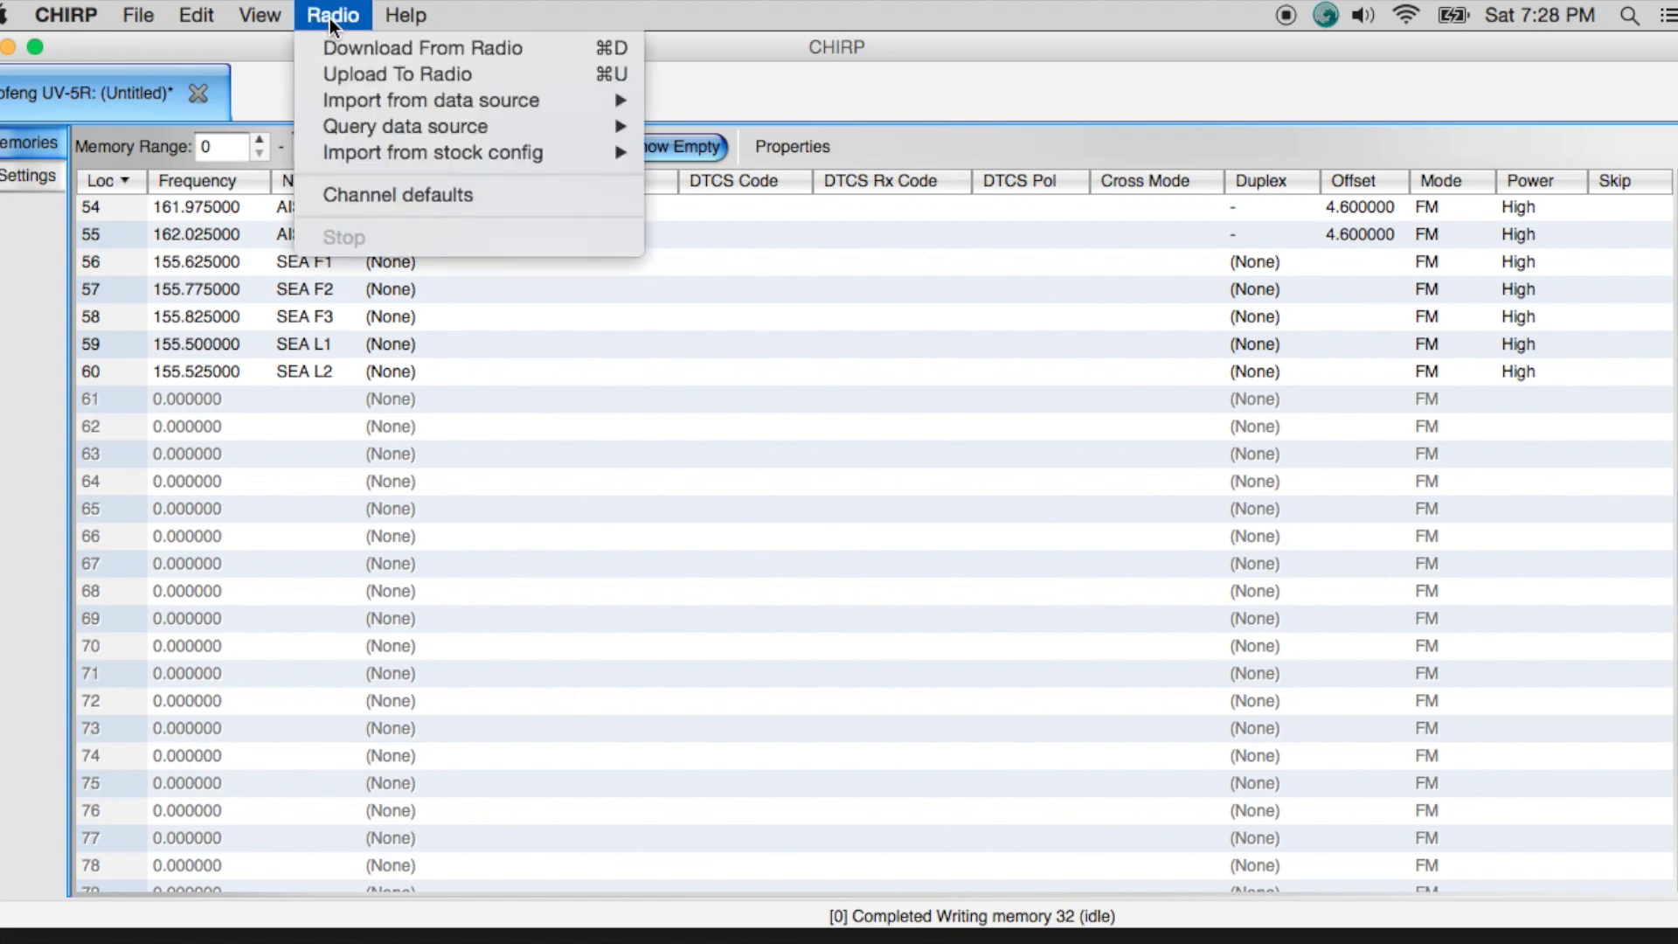
{"action": "mouse_move", "coordinate": [428, 99]}
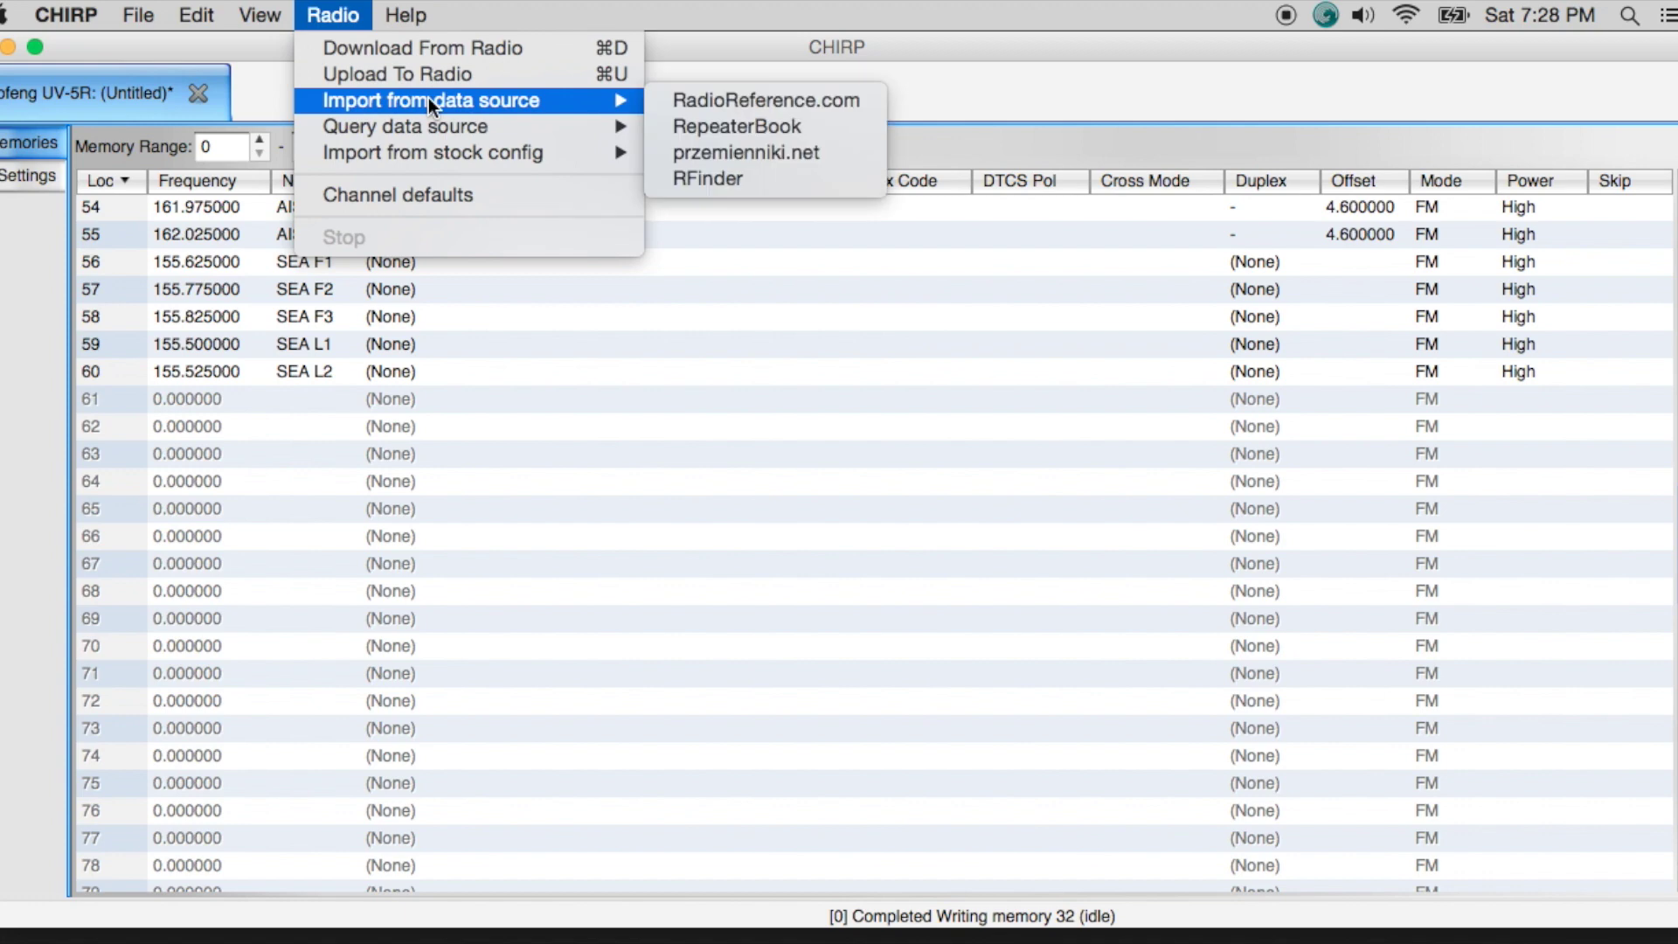
{"action": "left_click", "coordinate": [741, 127]}
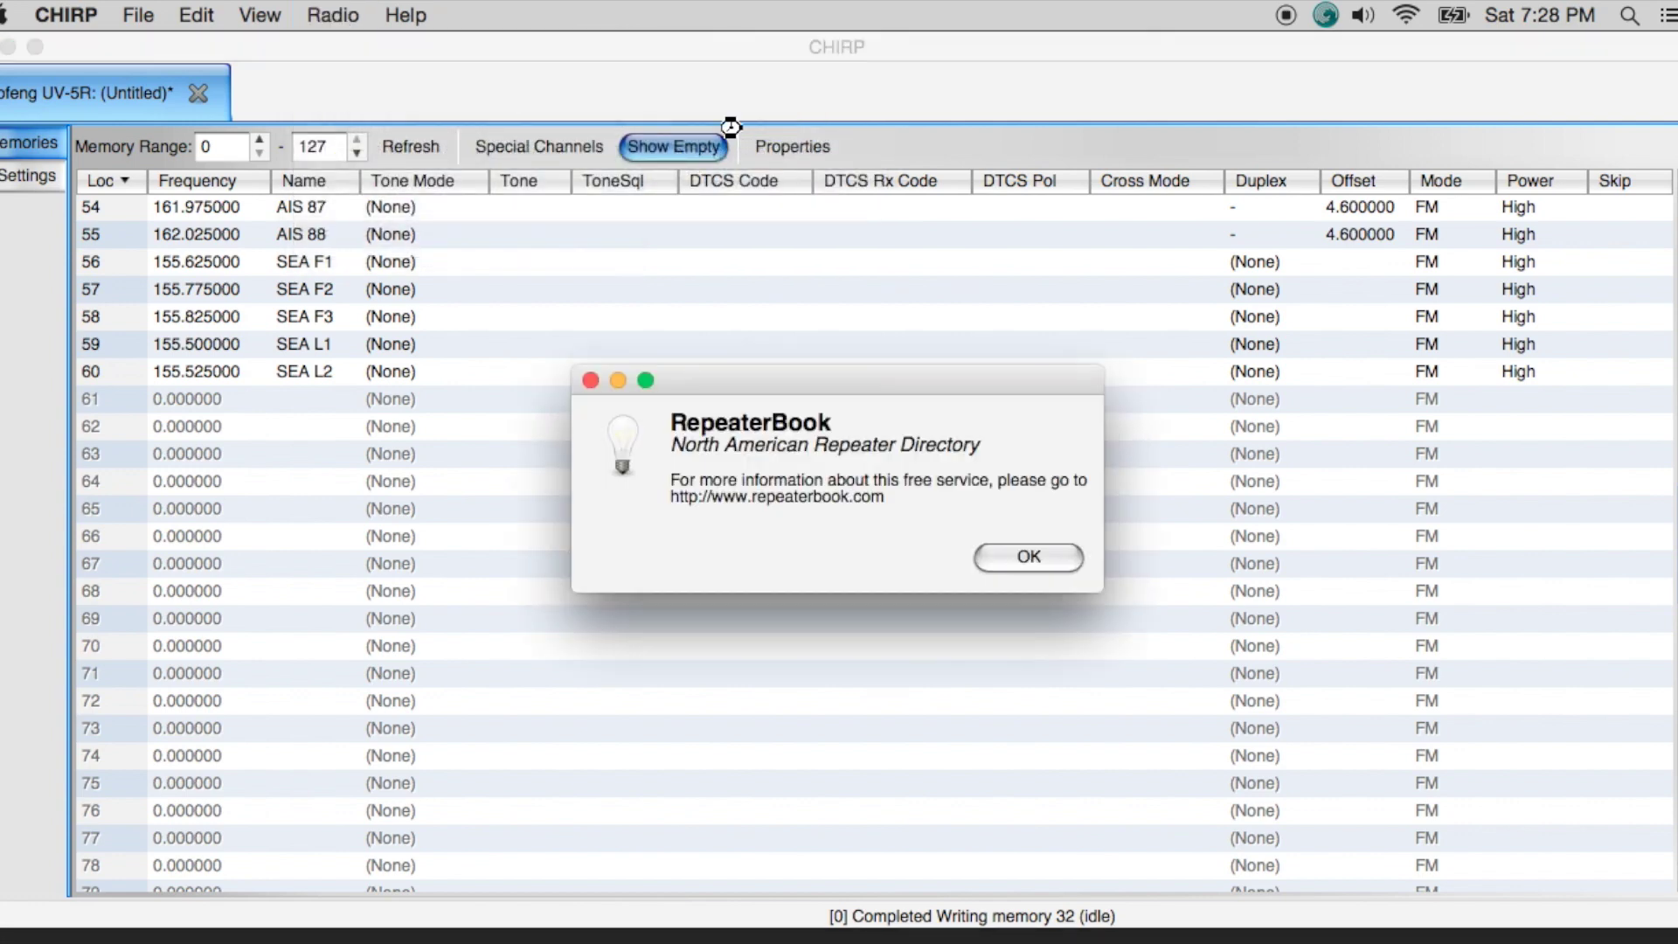
{"action": "left_click", "coordinate": [1003, 558]}
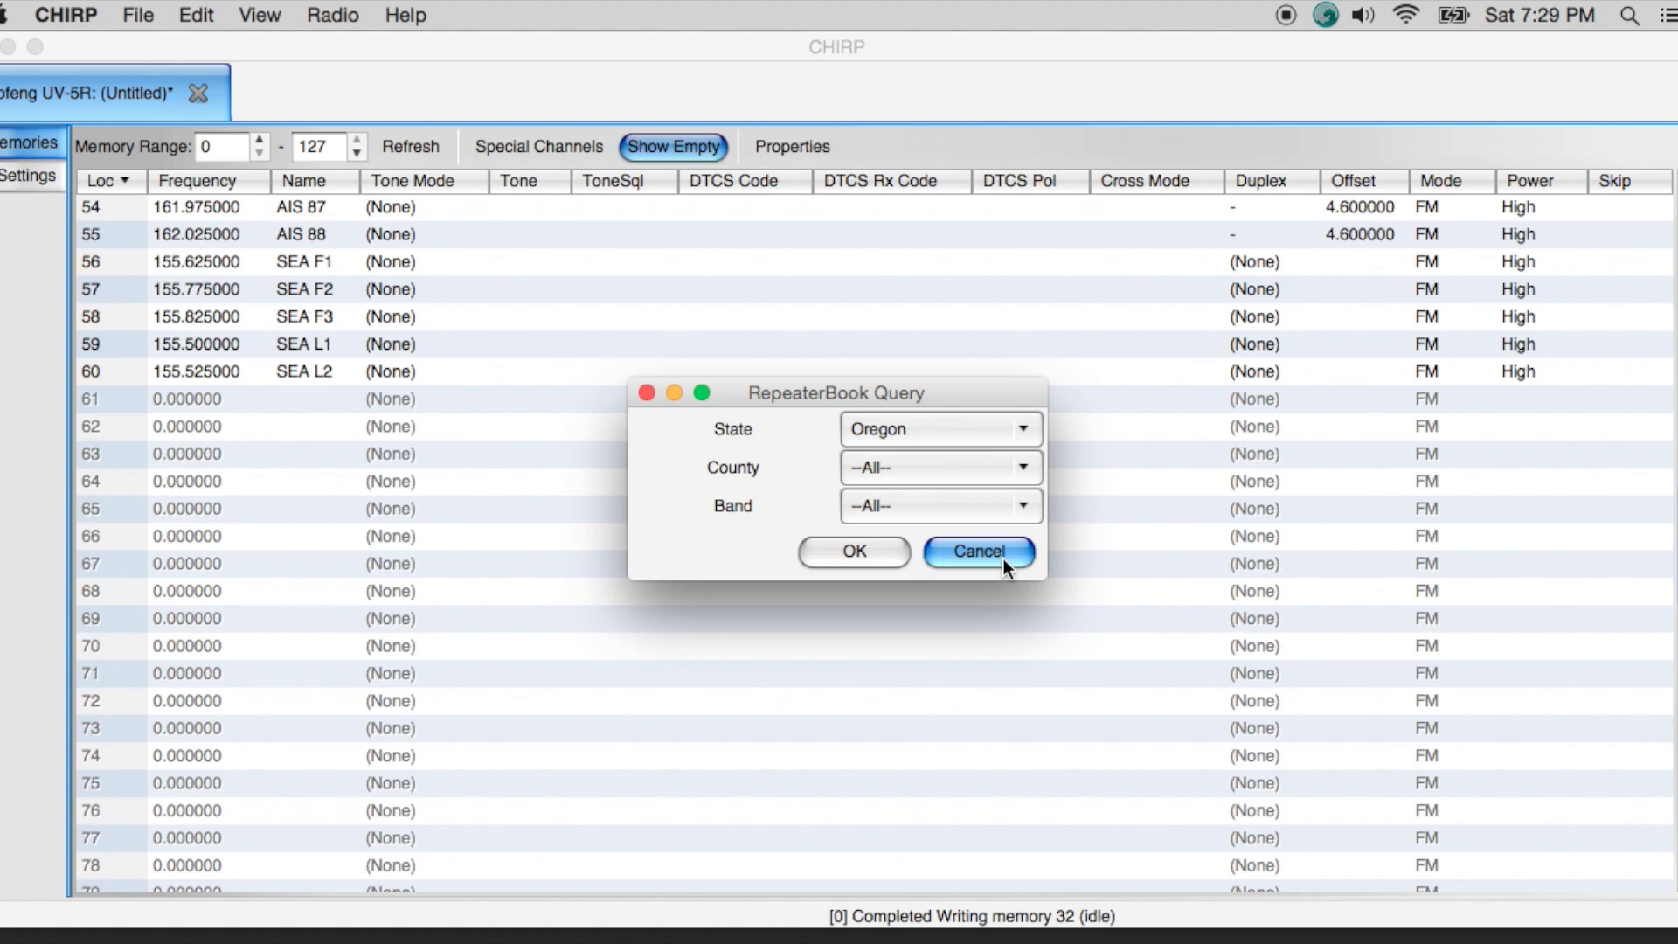
{"action": "left_click", "coordinate": [1024, 428]}
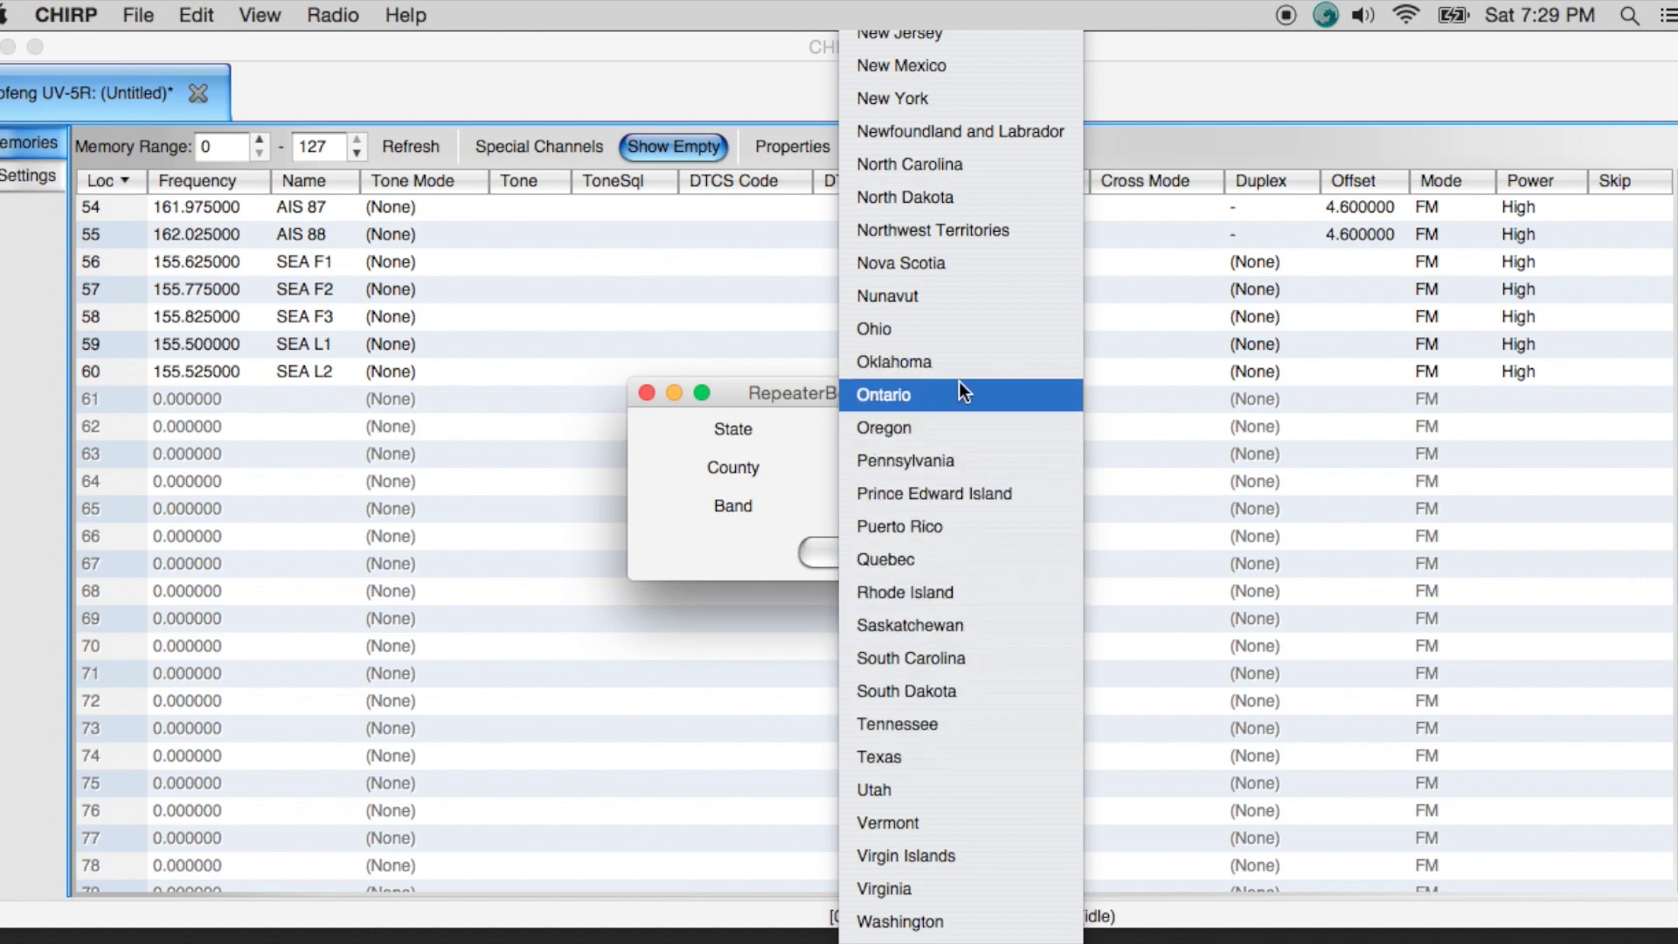
{"action": "left_click", "coordinate": [952, 420]}
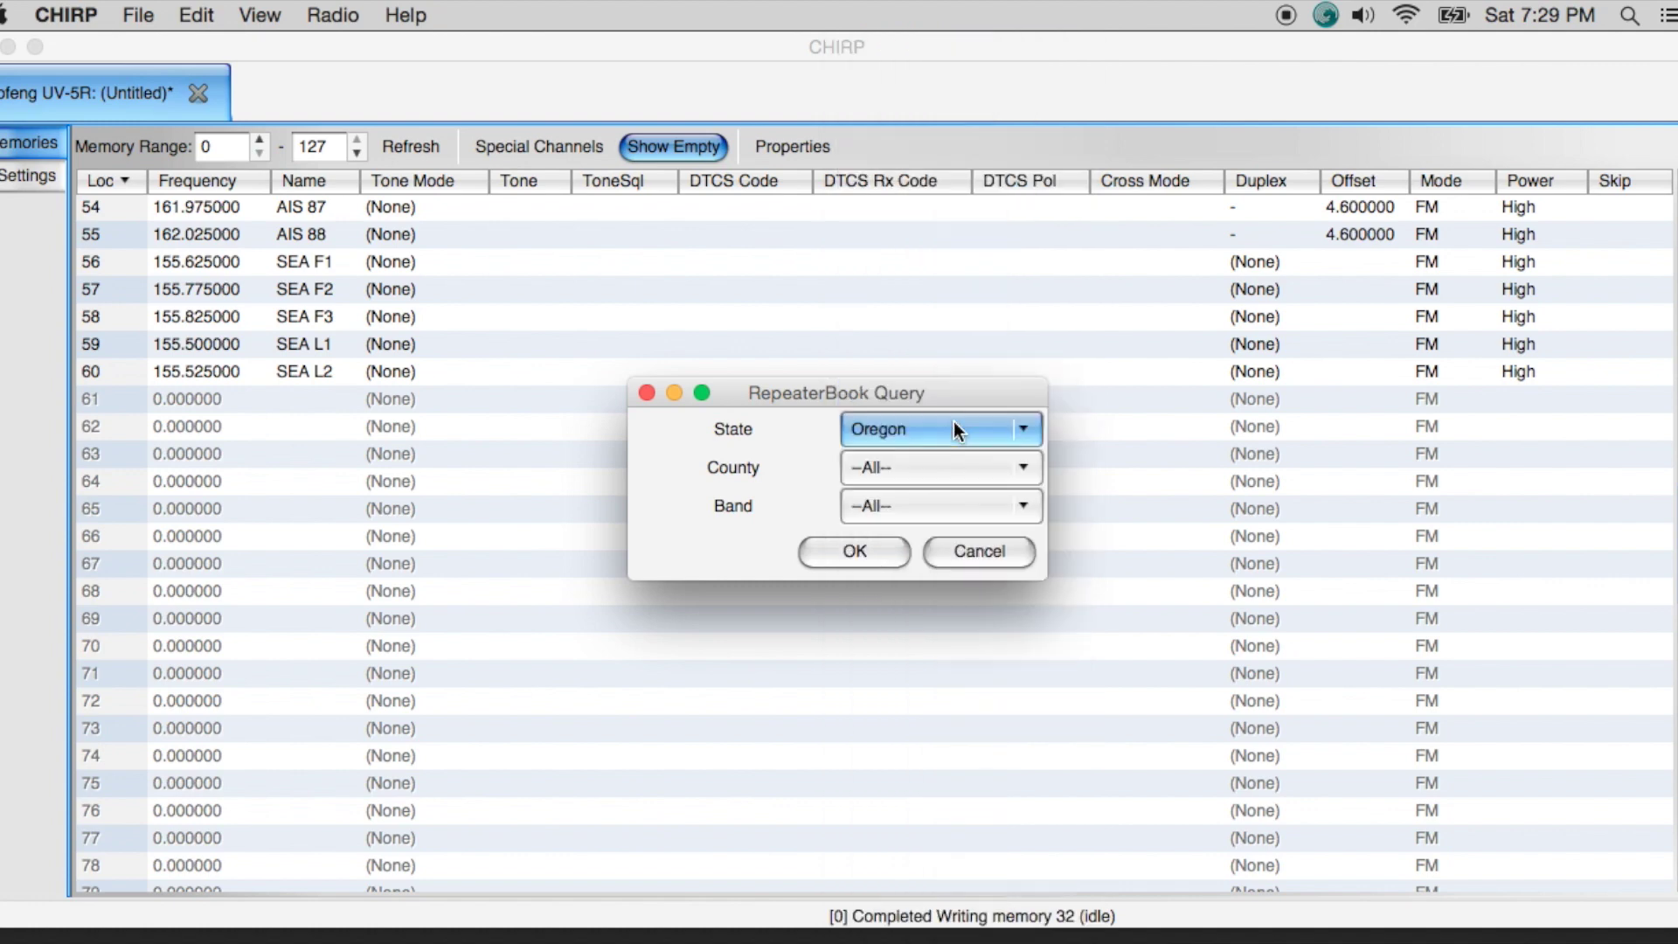
{"action": "left_click", "coordinate": [1033, 468]}
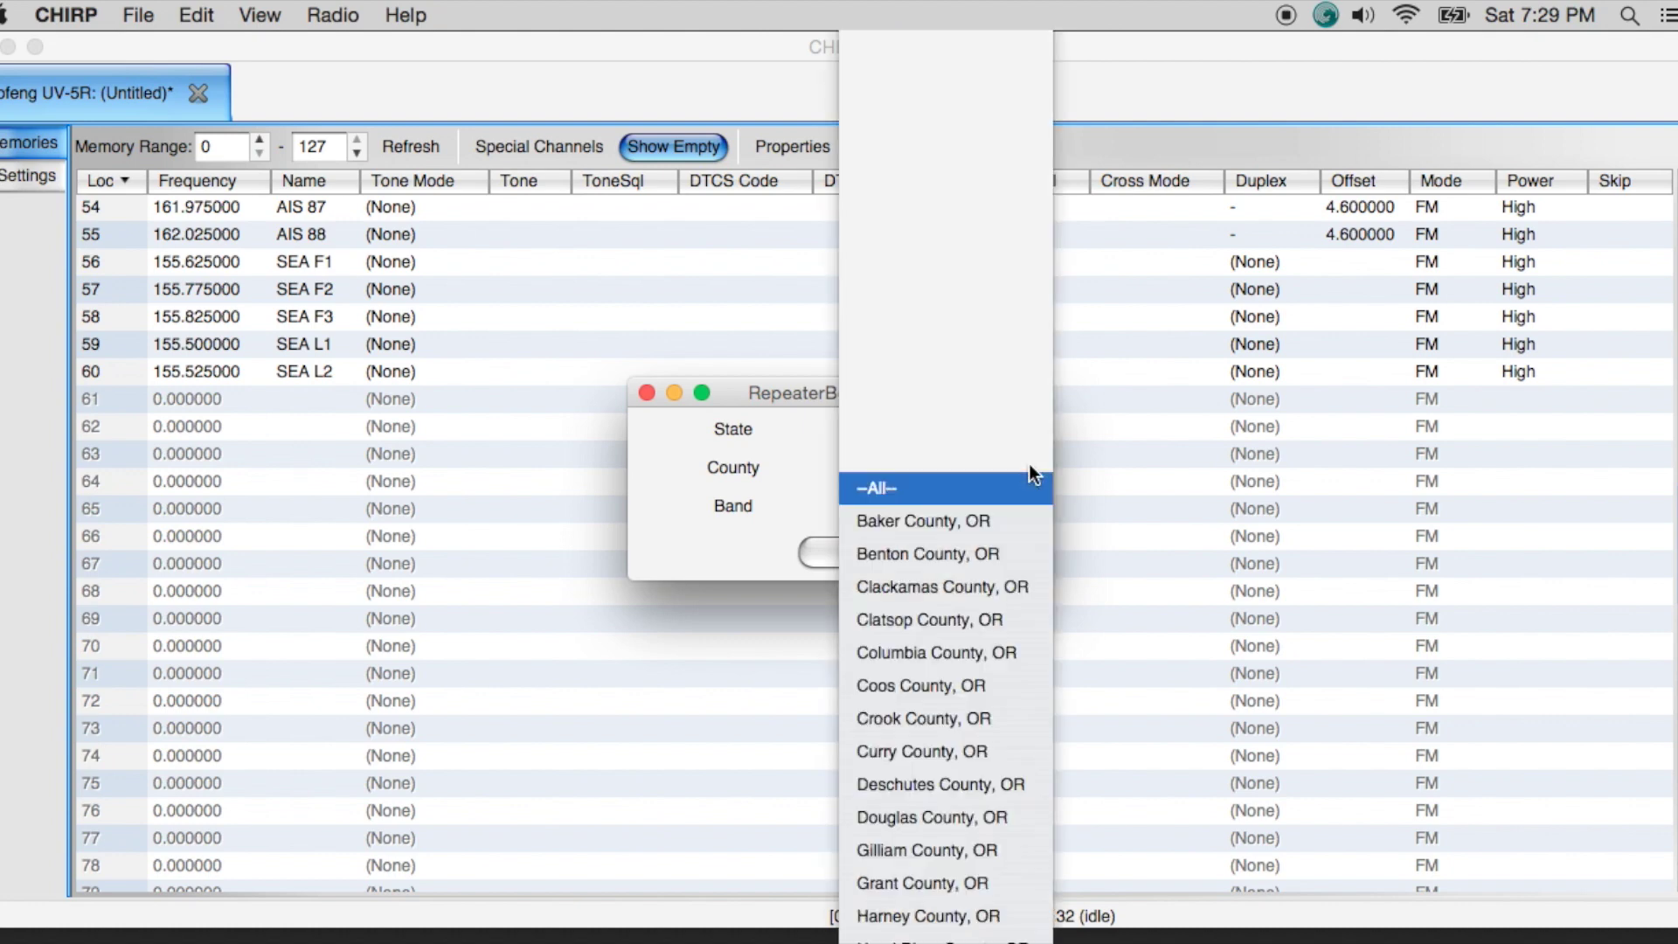
{"action": "left_click", "coordinate": [977, 654]}
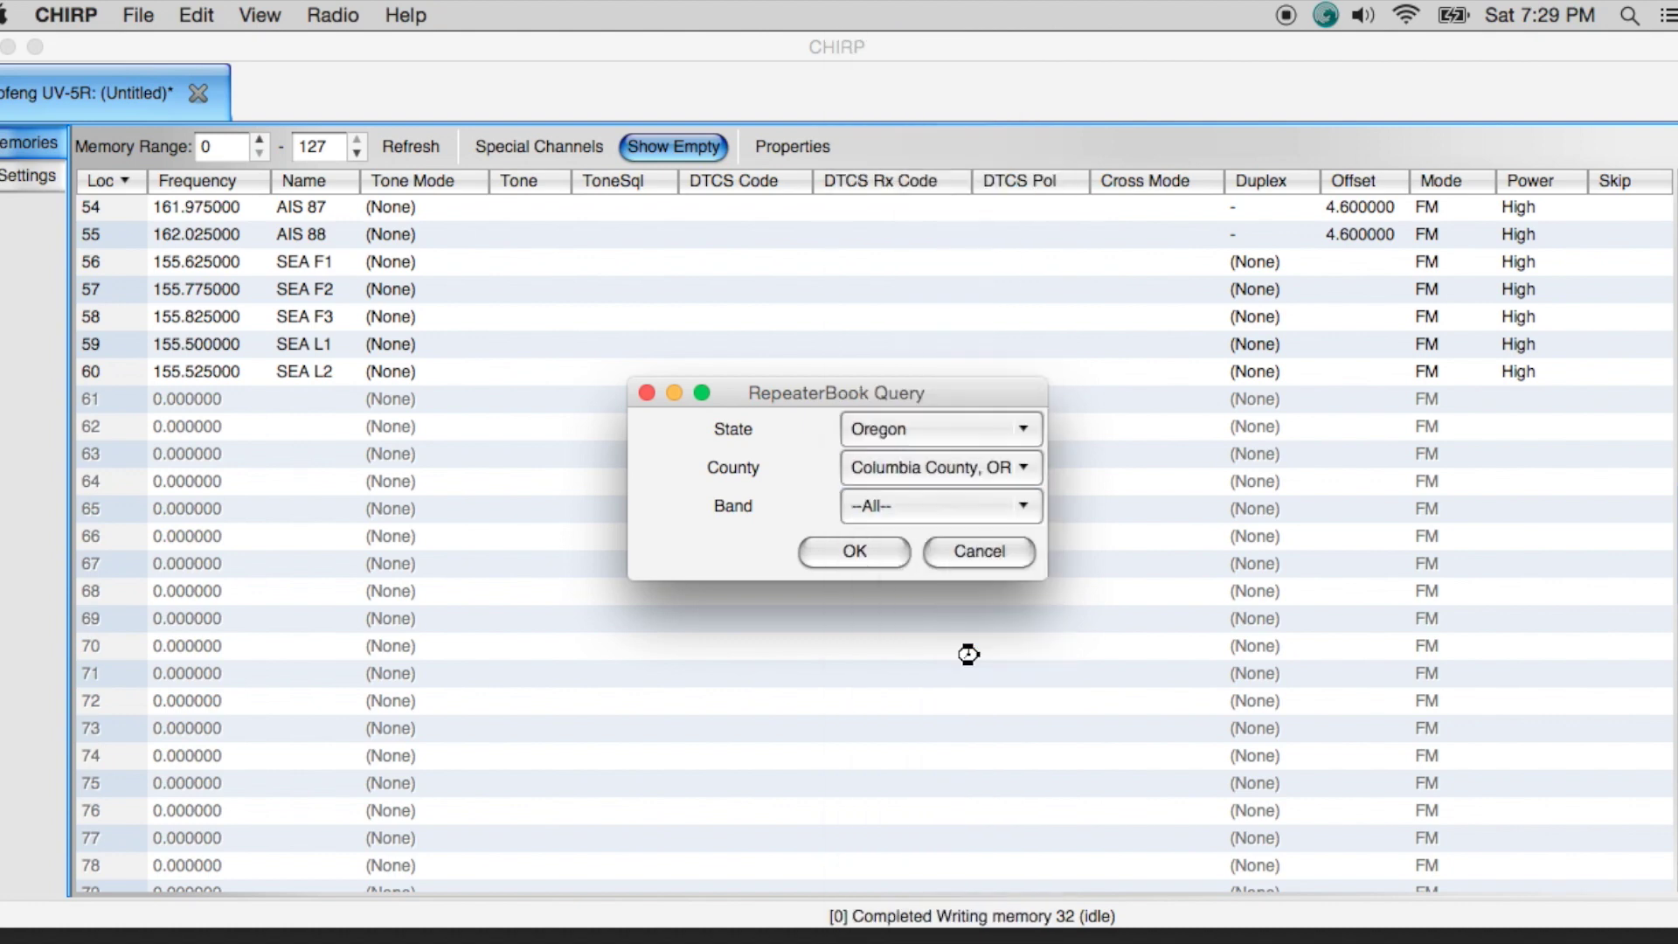
{"action": "left_click", "coordinate": [1020, 508]}
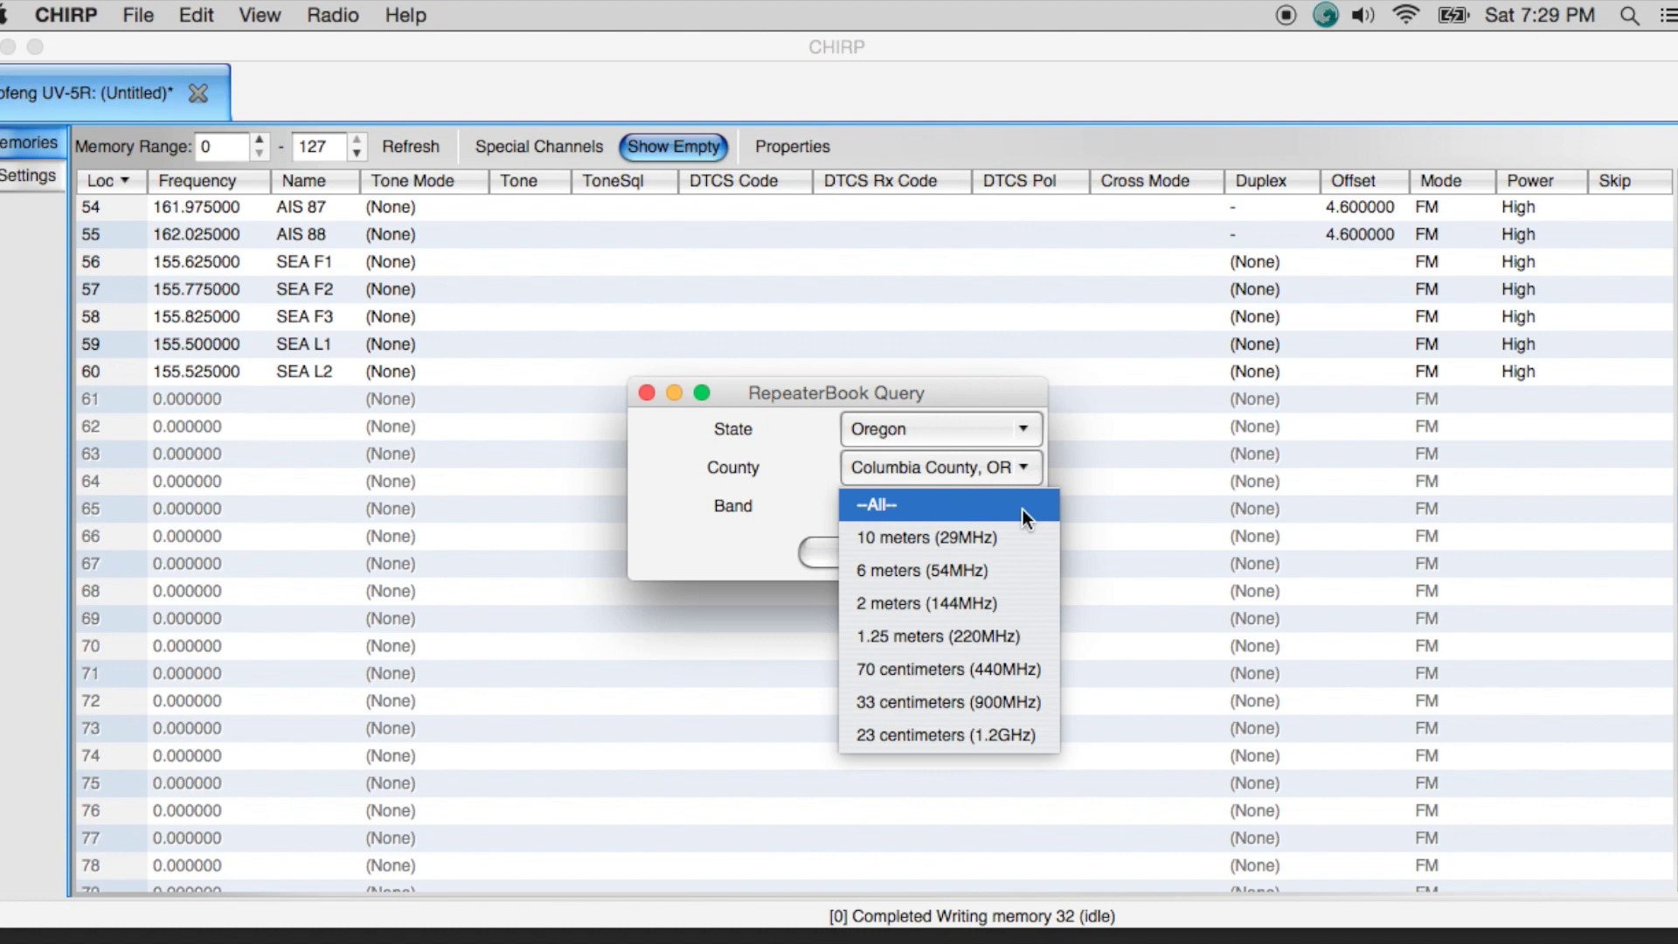
{"action": "left_click", "coordinate": [999, 603]}
{"action": "left_click", "coordinate": [864, 555]}
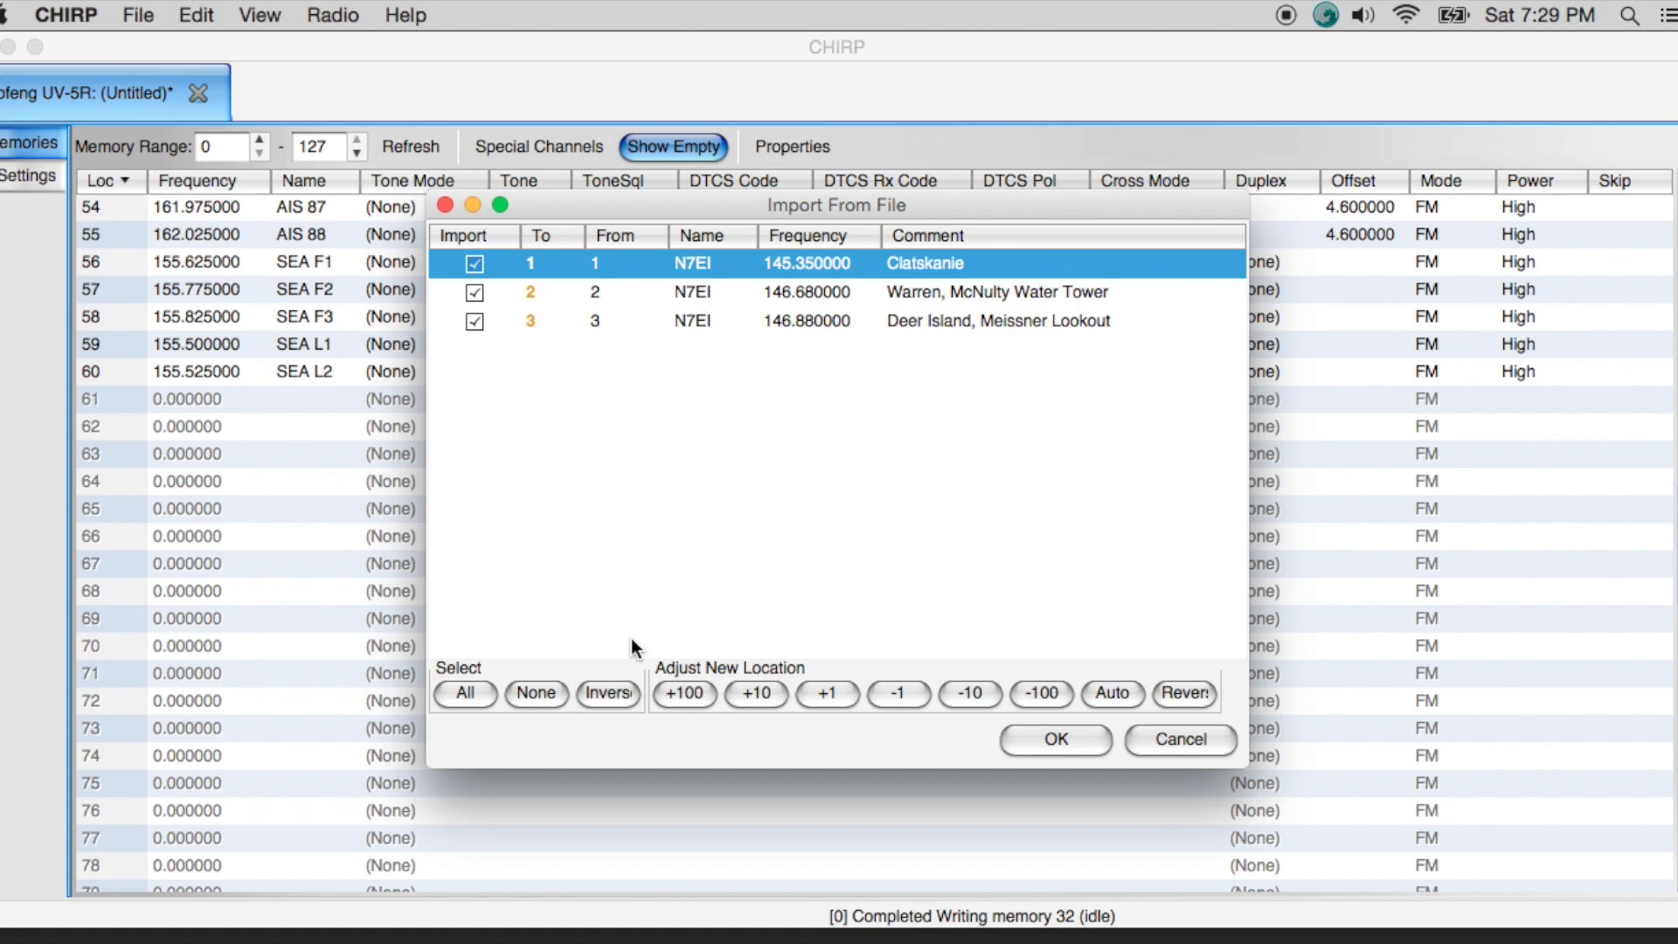
- Import all the Columbia County repeaters with their new locations shifted by 70, so the Clatskanie repeater goes to location 71
{"action": "left_click", "coordinate": [753, 695]}
{"action": "left_click", "coordinate": [753, 692]}
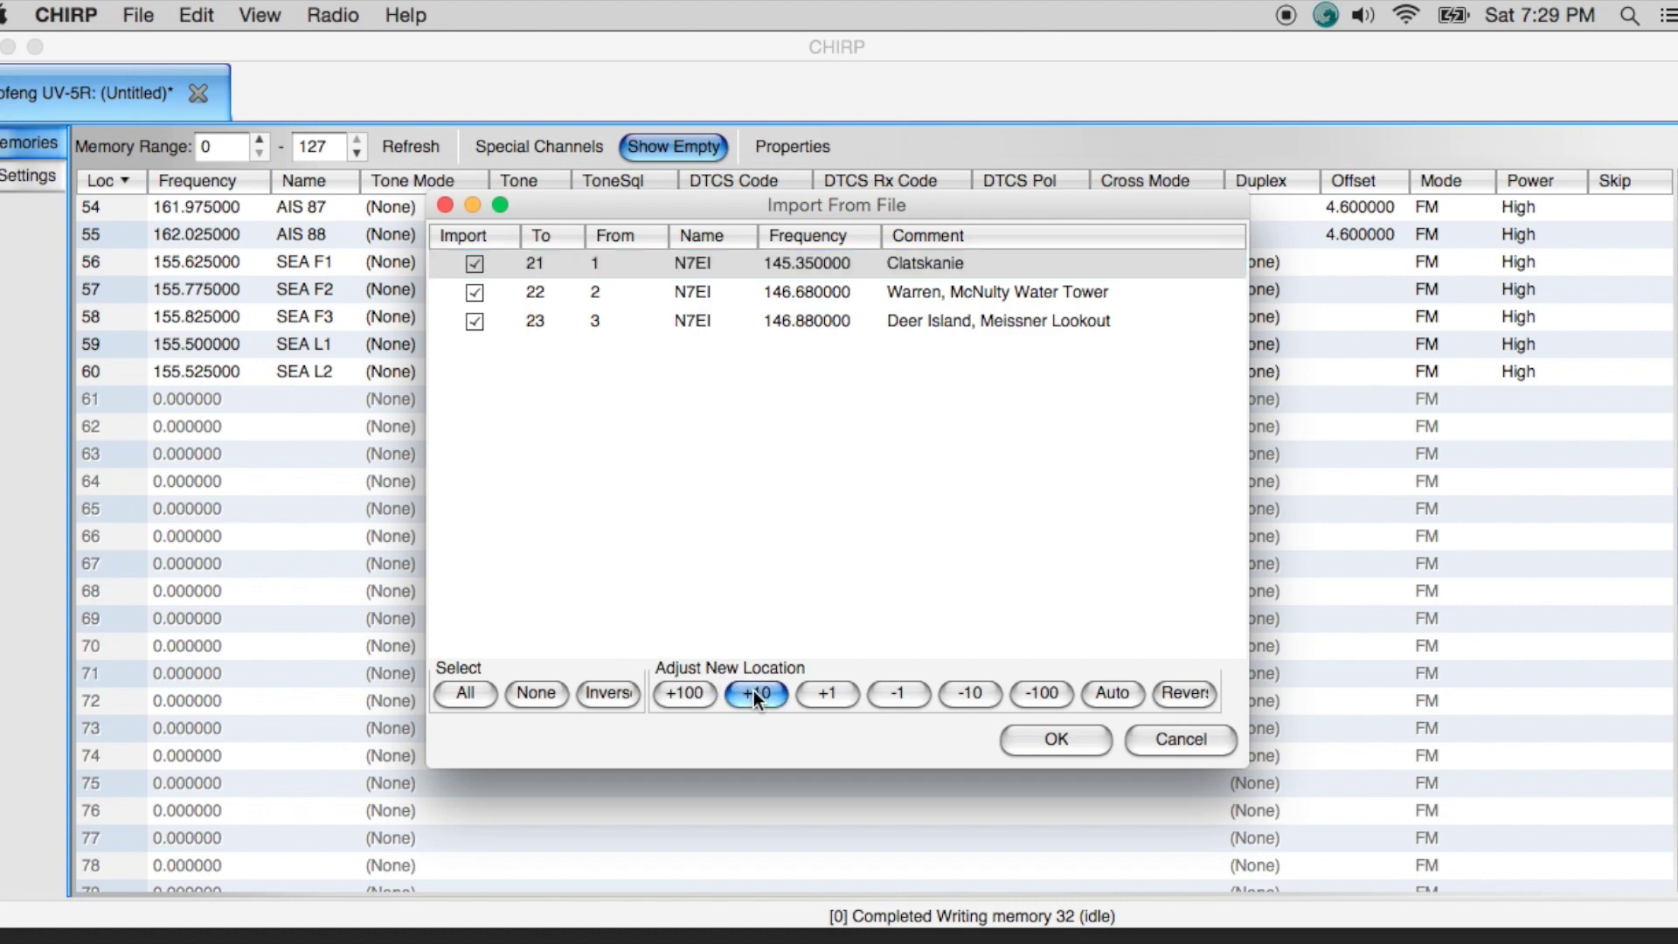
{"action": "left_click", "coordinate": [753, 692]}
{"action": "left_click", "coordinate": [753, 692]}
{"action": "left_click", "coordinate": [753, 692]}
{"action": "left_click", "coordinate": [753, 692]}
{"action": "left_click", "coordinate": [490, 705]}
{"action": "left_click", "coordinate": [1033, 748]}
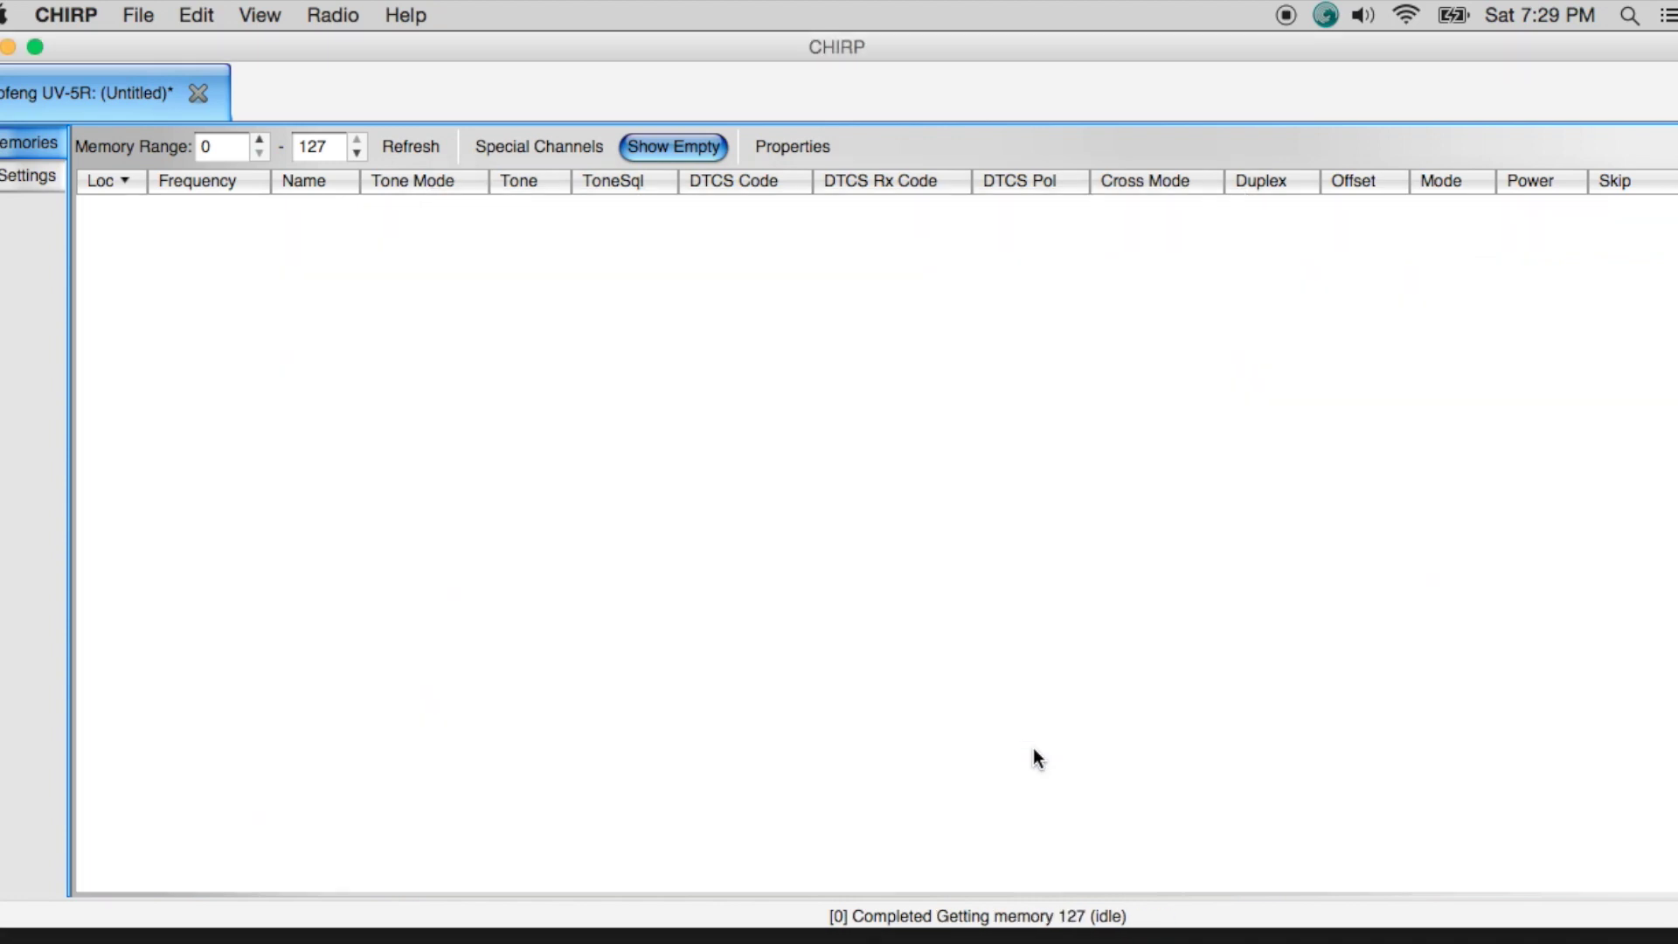
{"action": "scroll", "coordinate": [1034, 750], "scroll_direction": "down", "scroll_amount": 15}
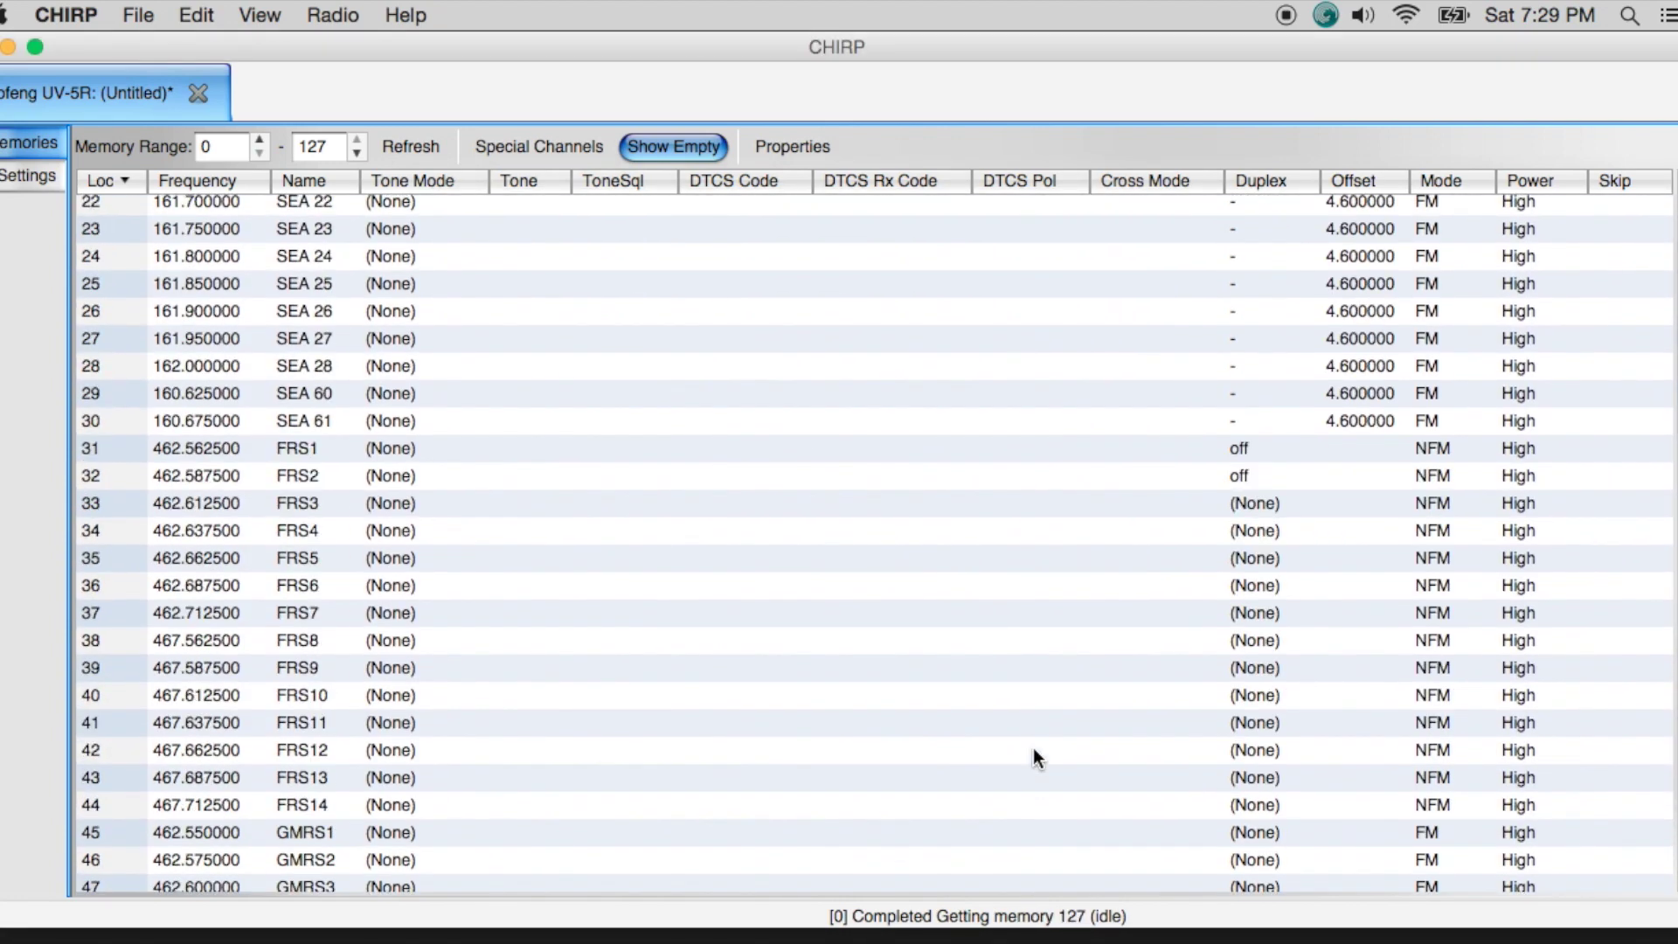
{"action": "scroll", "coordinate": [1032, 749], "scroll_direction": "down", "scroll_amount": 10}
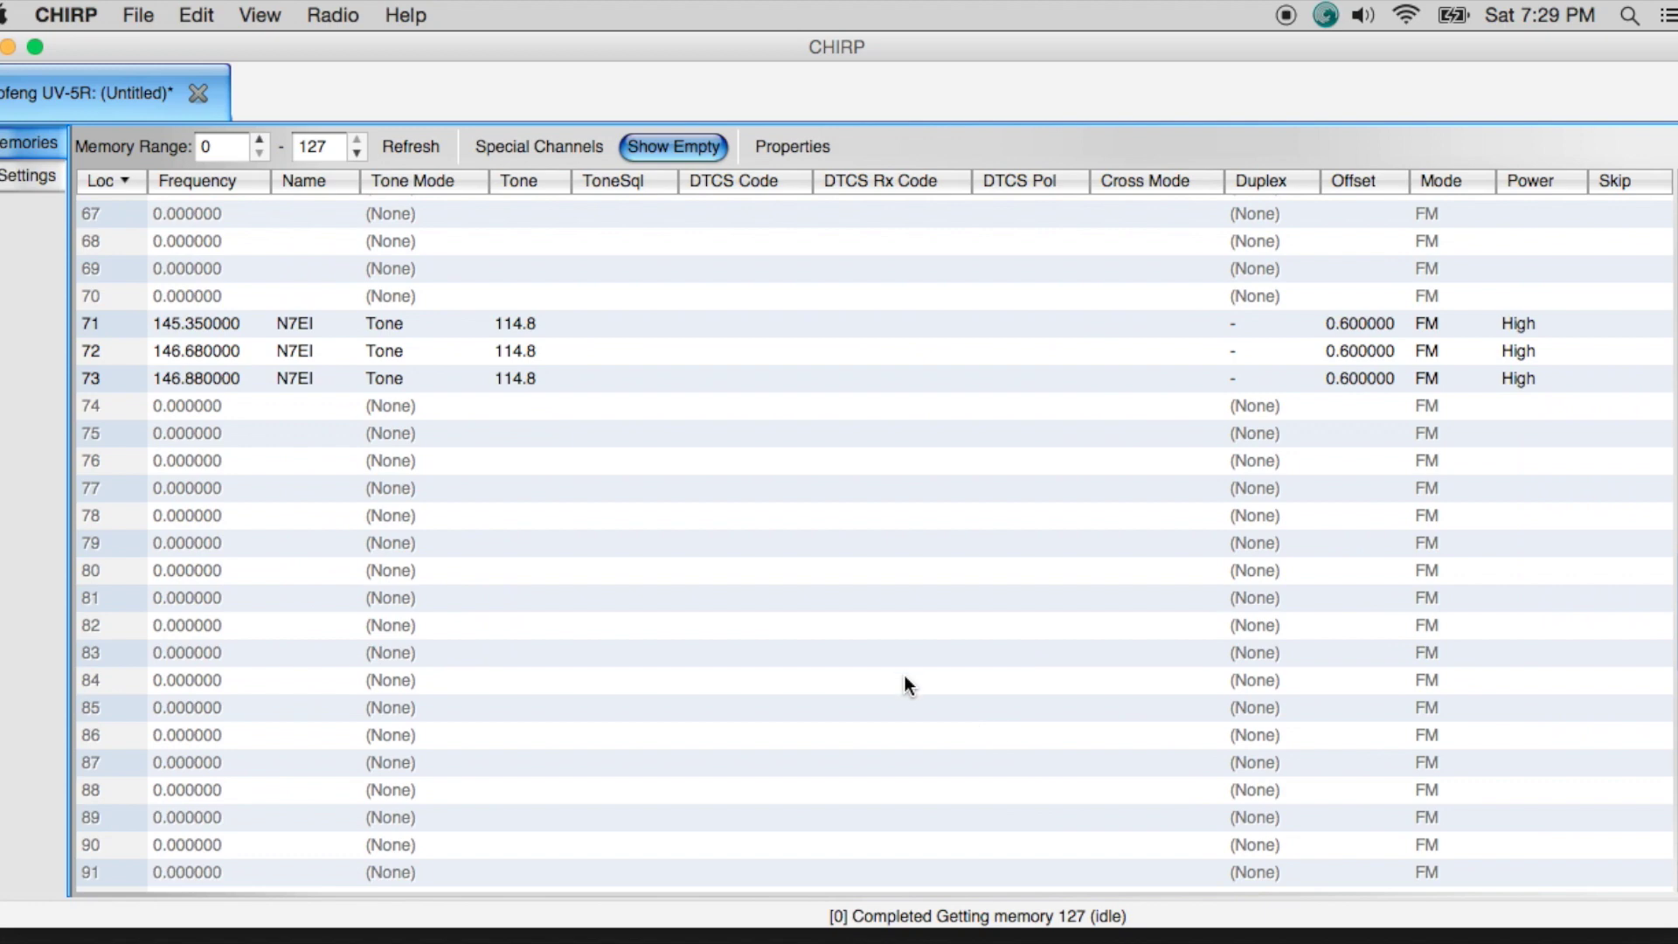
- Query RepeaterBook for 2 meters (144MHz) repeaters in Brown County, Ohio
{"action": "left_click", "coordinate": [337, 14]}
{"action": "mouse_move", "coordinate": [455, 100]}
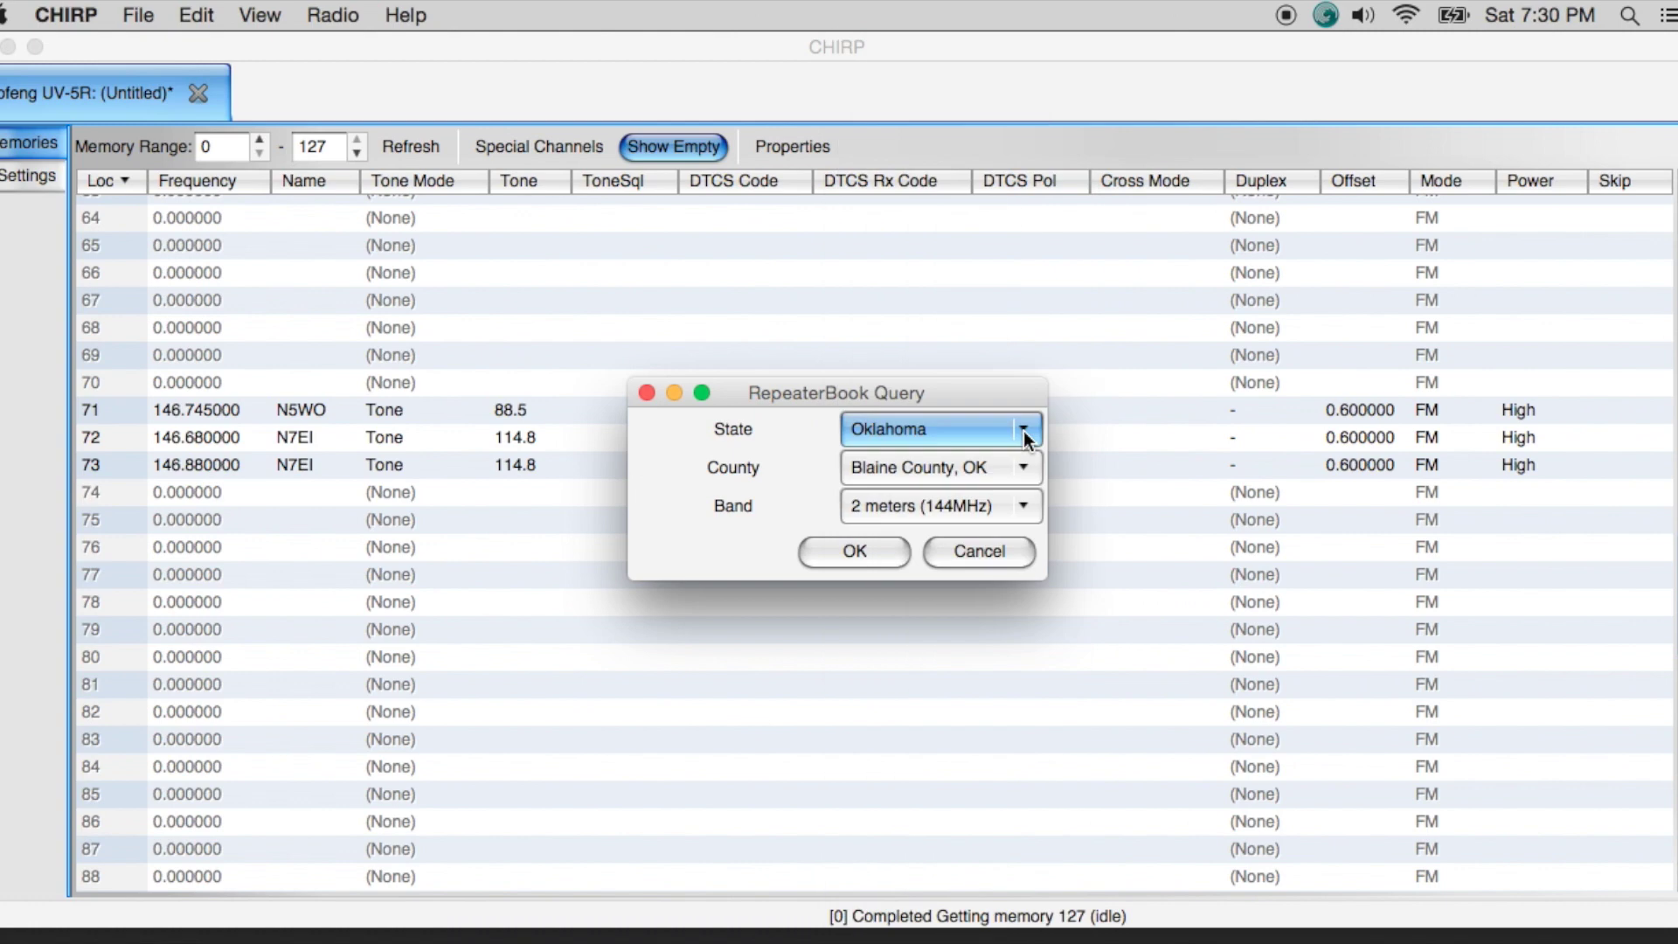
{"action": "left_click", "coordinate": [1024, 432]}
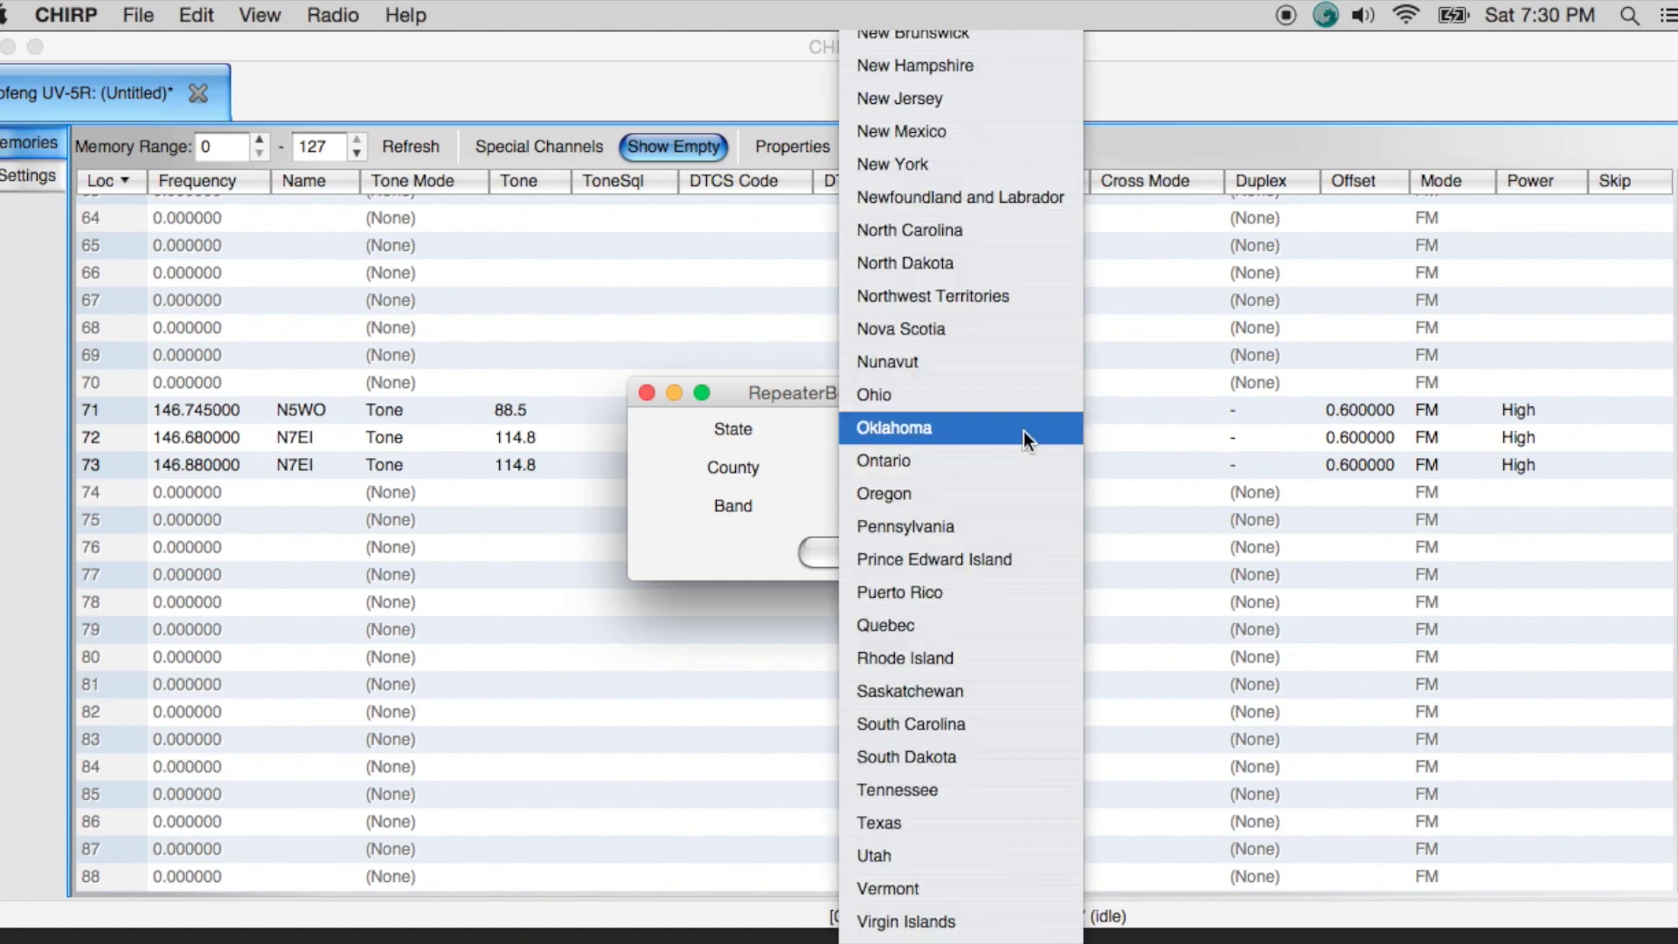
{"action": "left_click", "coordinate": [965, 400]}
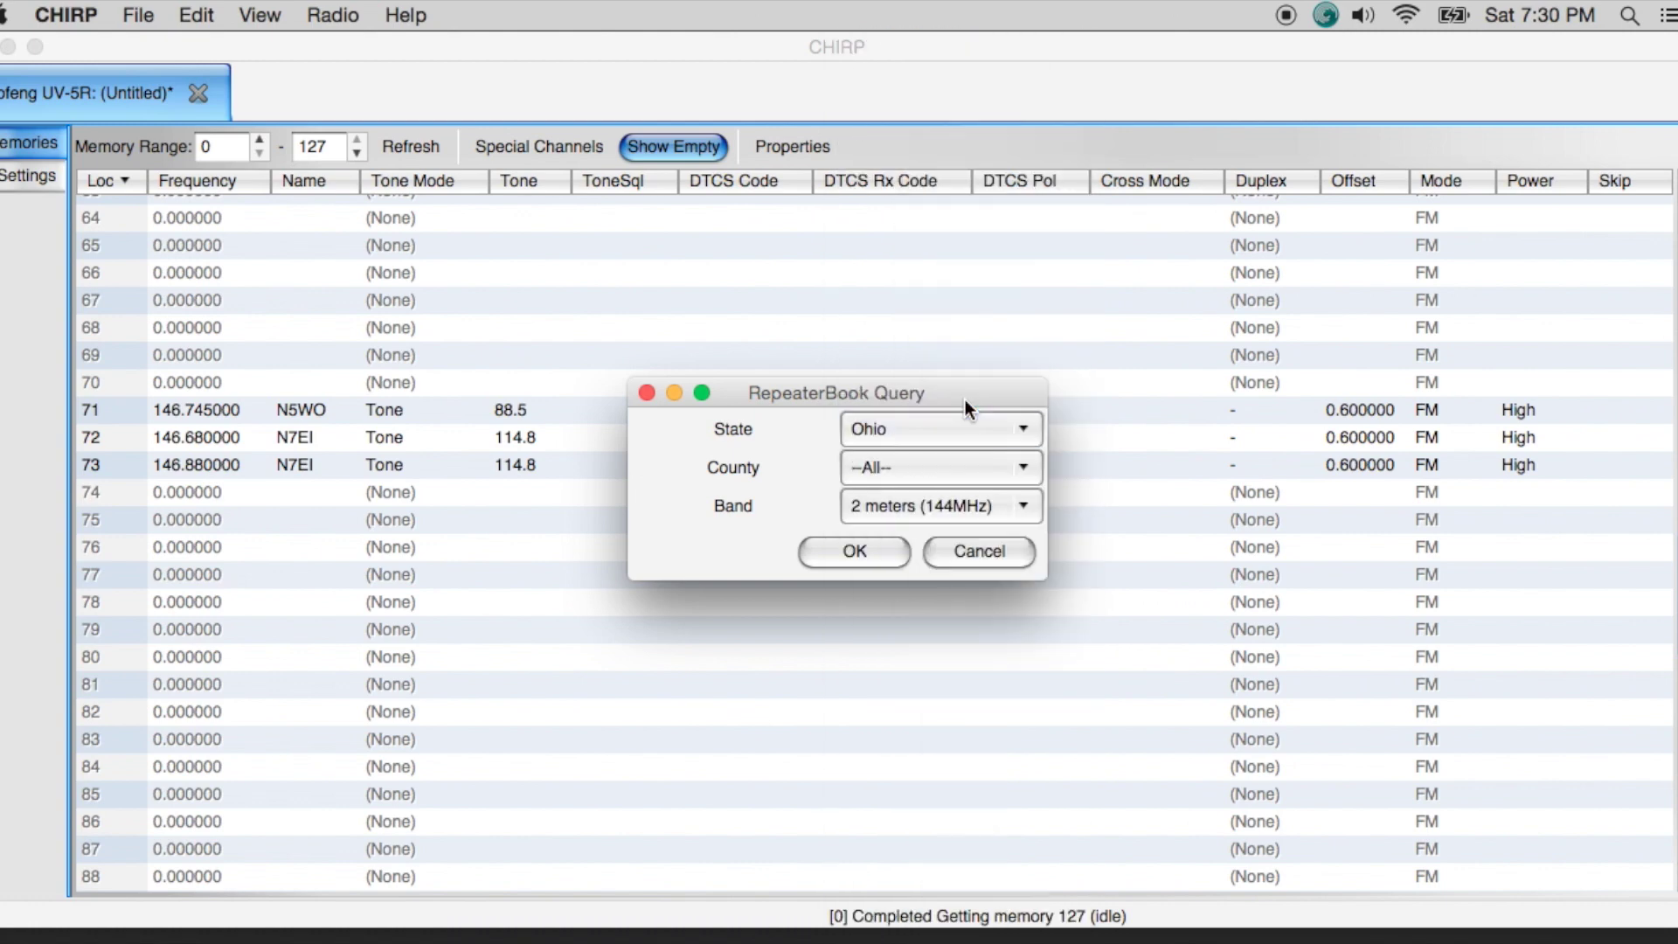
{"action": "left_click", "coordinate": [1020, 464]}
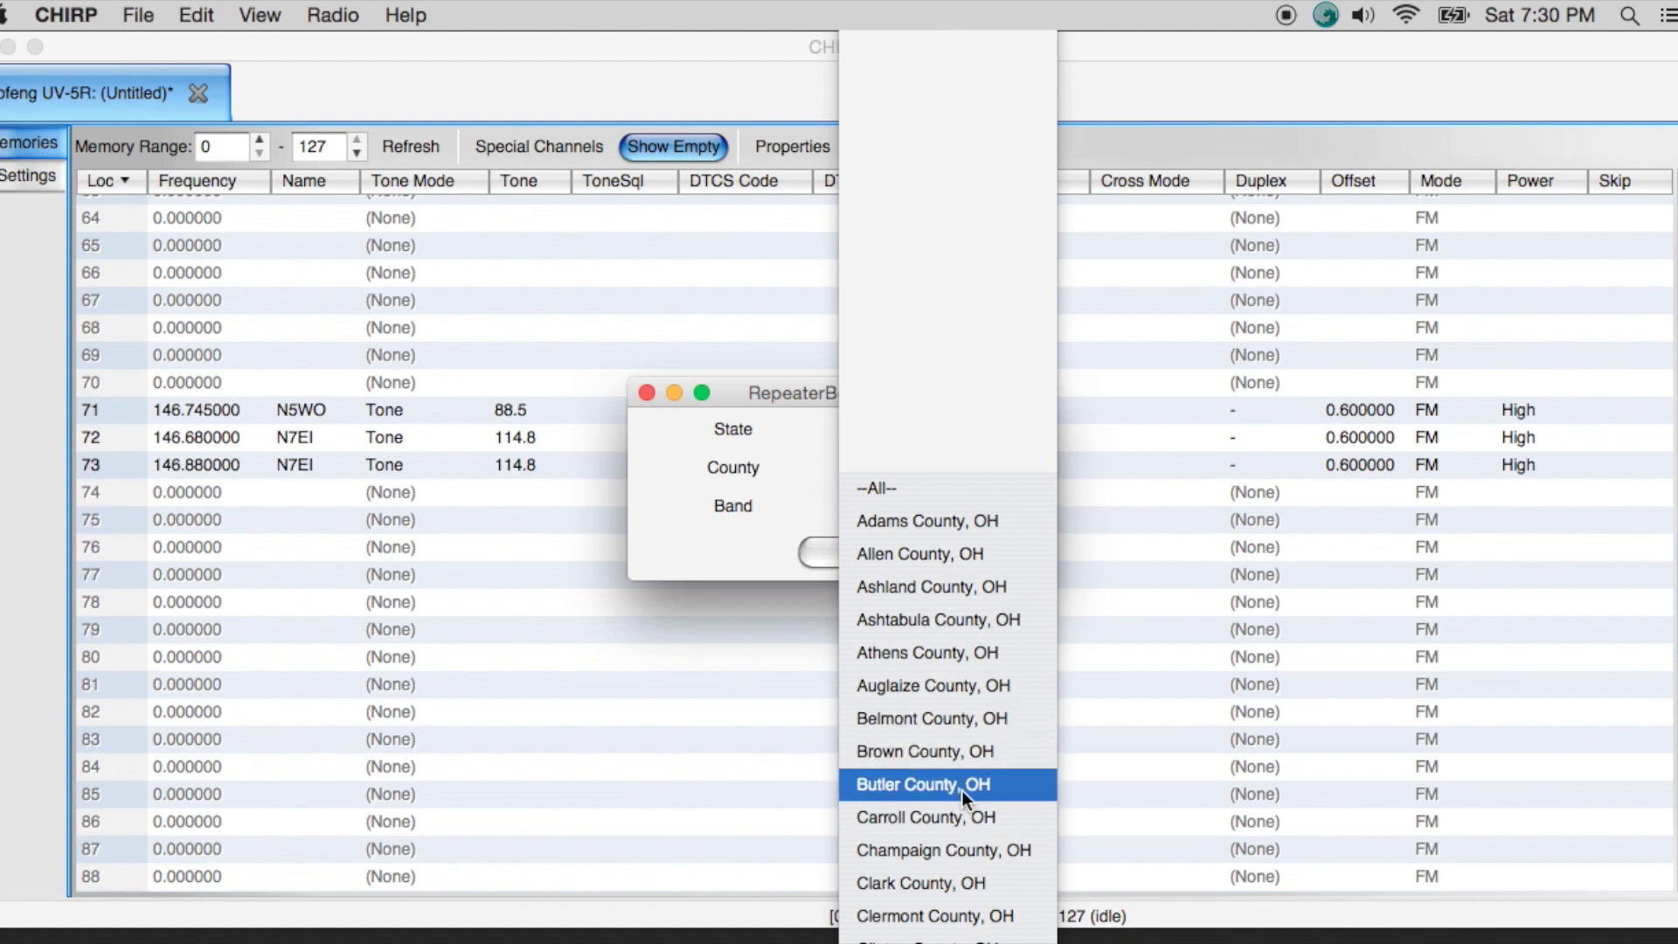
{"action": "left_click", "coordinate": [961, 760]}
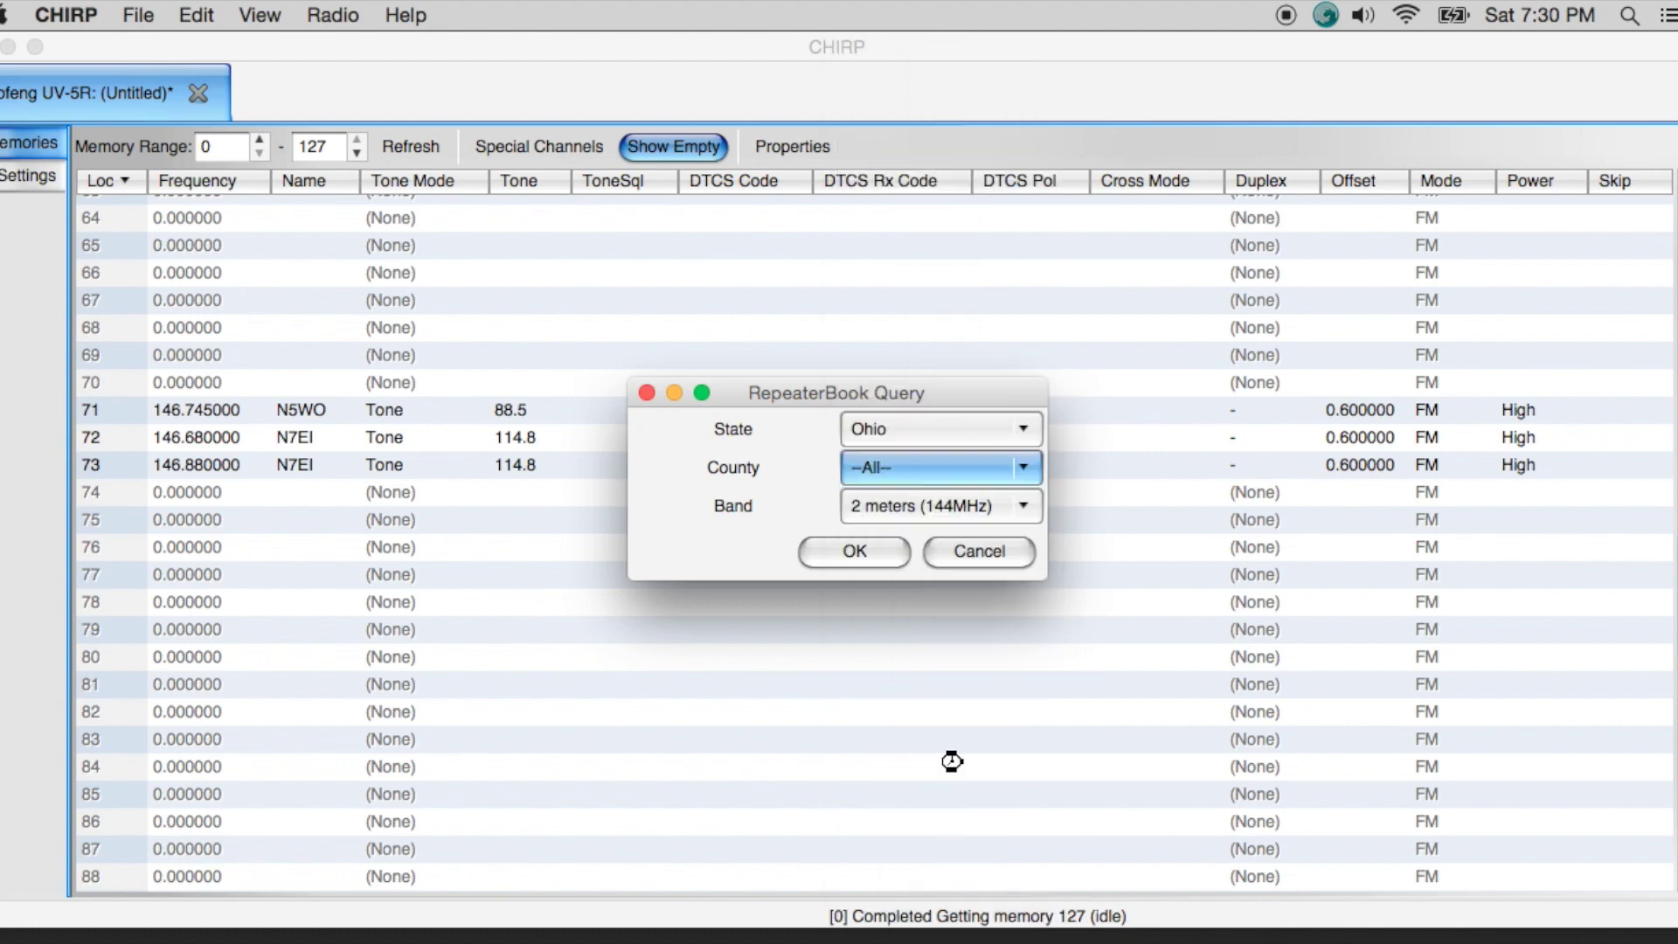
{"action": "left_click", "coordinate": [856, 552]}
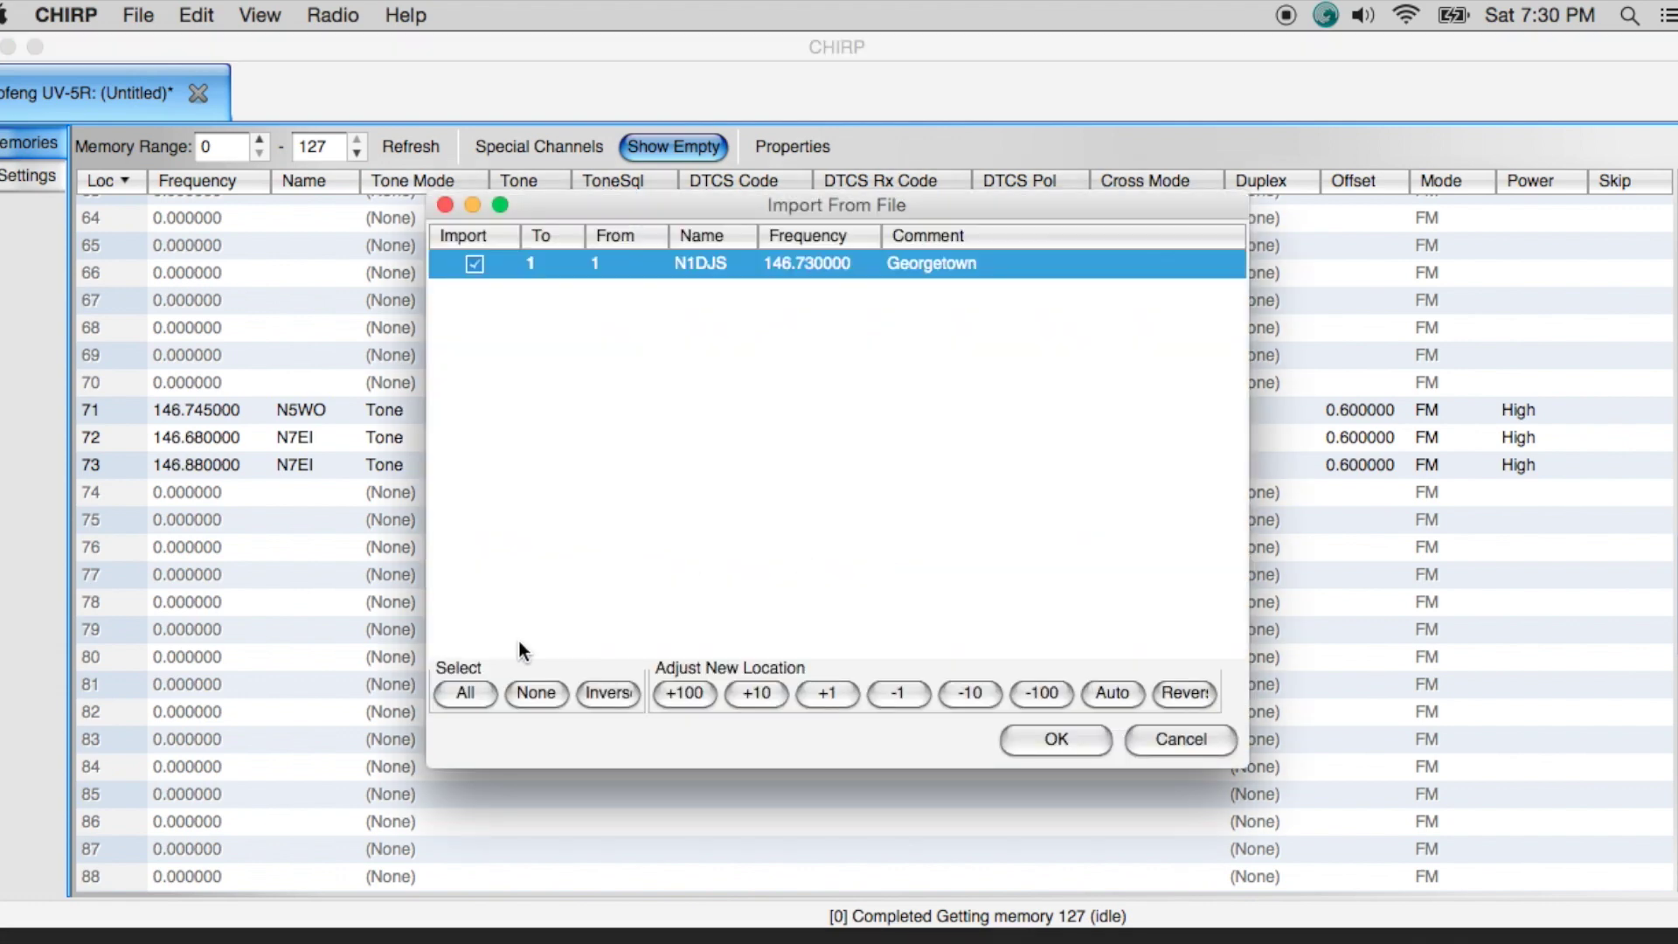
- Import the Georgetown repeater on 146.730000 into memory location 65 and check it in the list
{"action": "left_click", "coordinate": [742, 694]}
{"action": "left_click", "coordinate": [742, 694]}
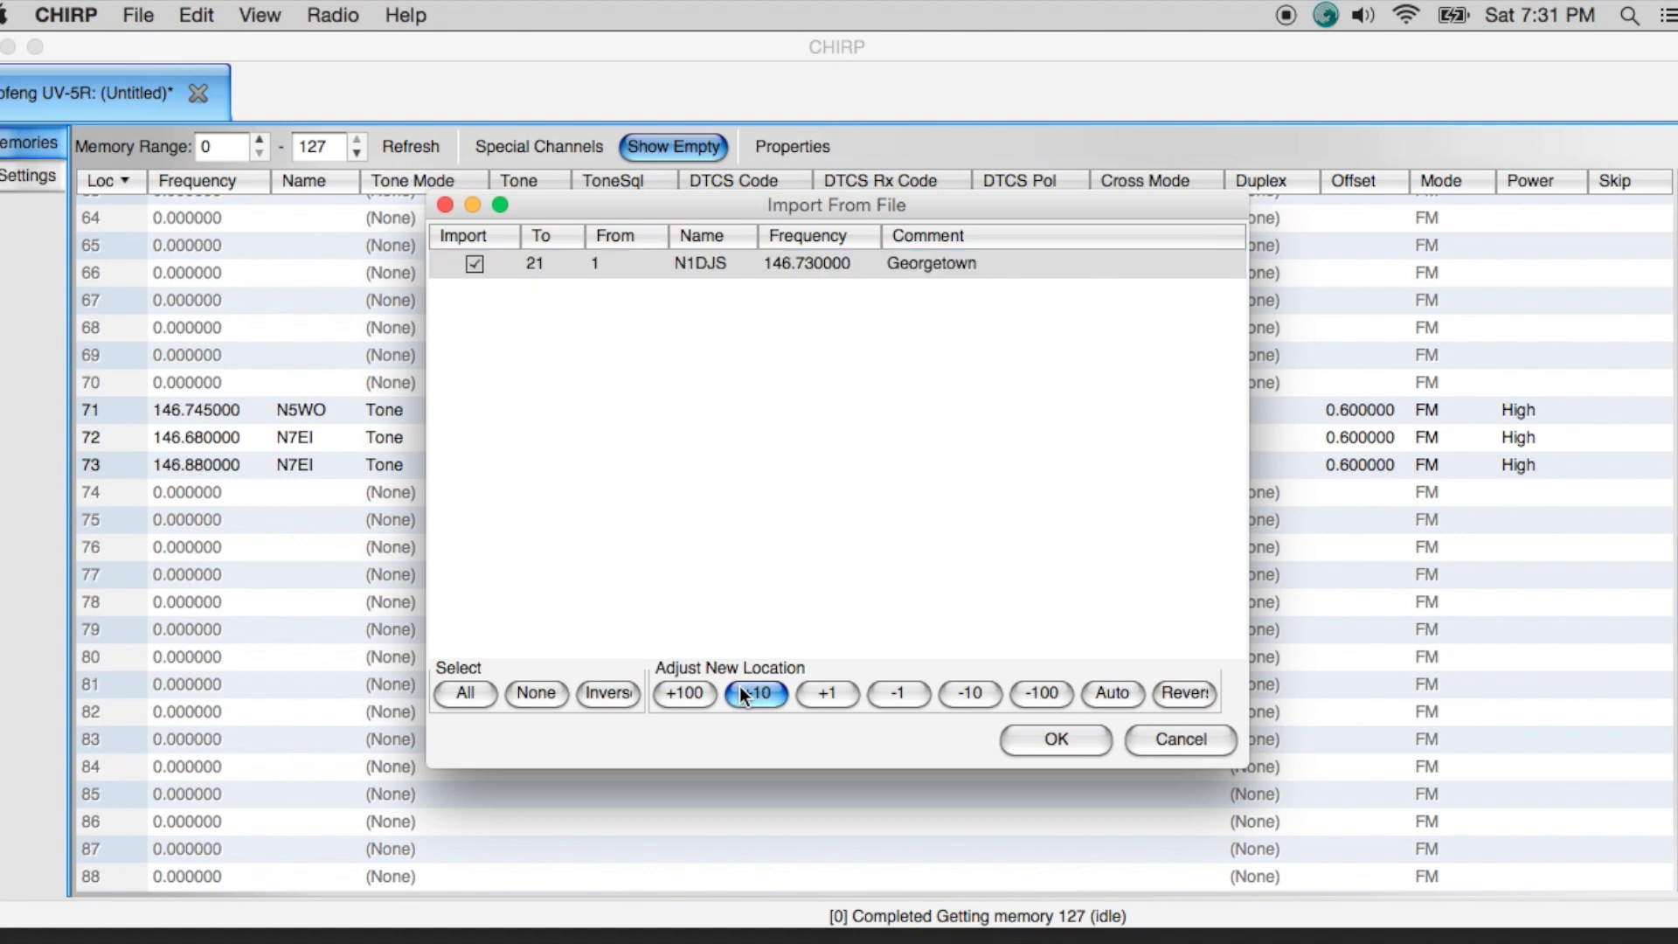
{"action": "left_click", "coordinate": [742, 694]}
{"action": "left_click", "coordinate": [743, 694]}
{"action": "left_click", "coordinate": [743, 695]}
{"action": "left_click", "coordinate": [742, 695]}
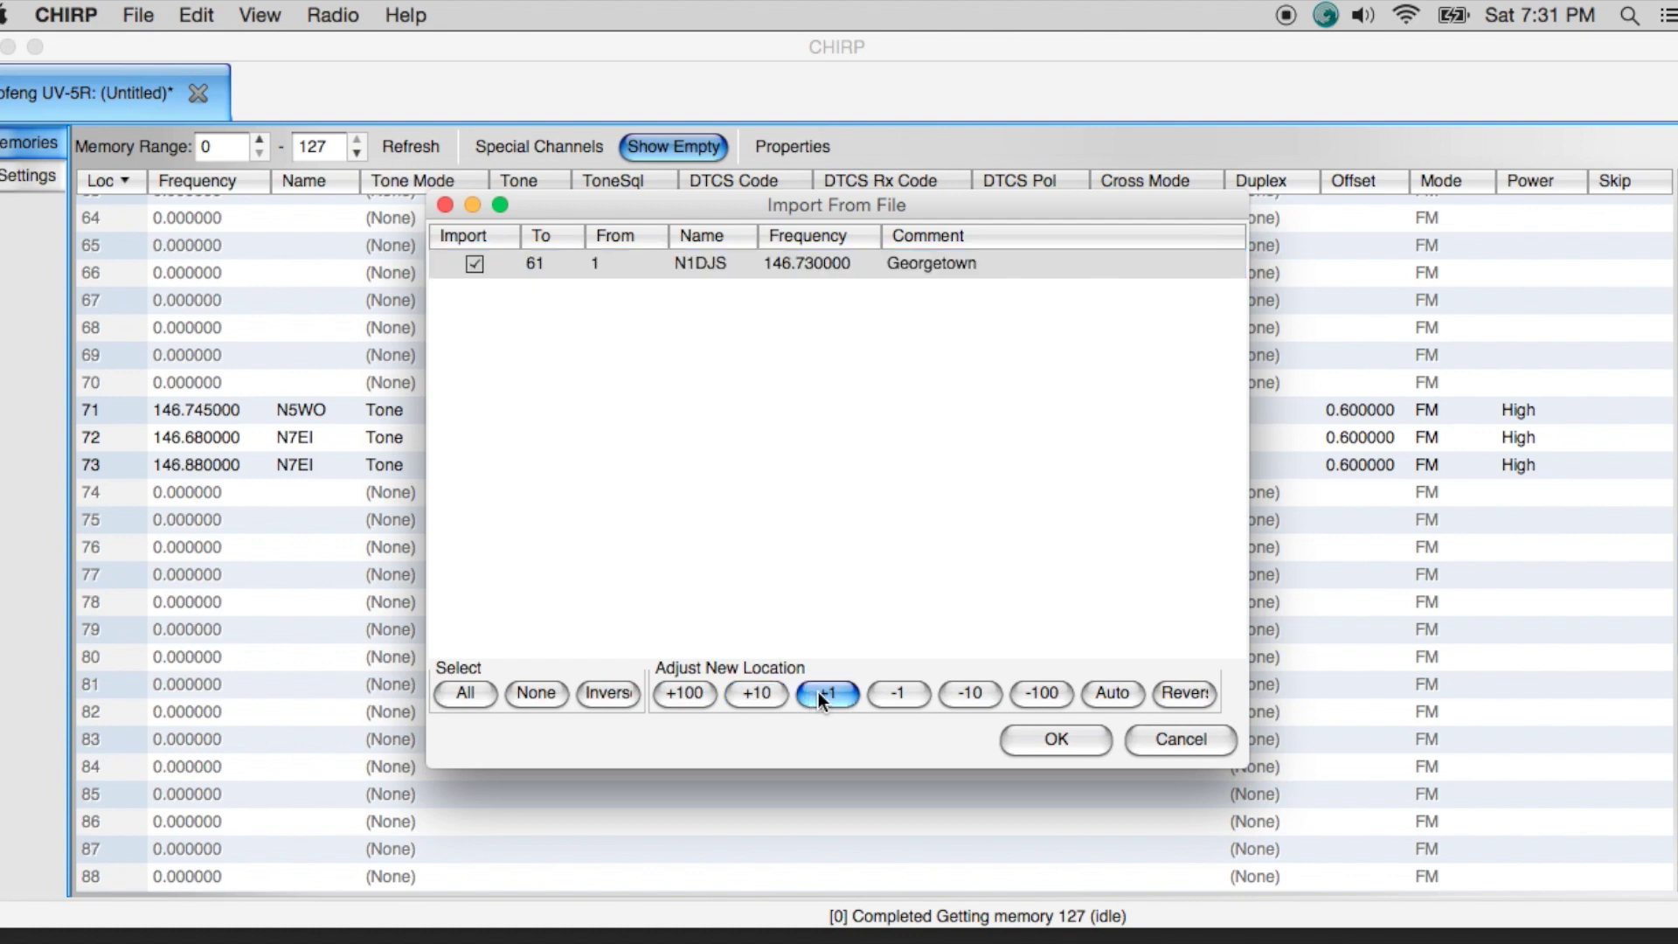
{"action": "left_click", "coordinate": [818, 690]}
{"action": "left_click", "coordinate": [818, 690]}
{"action": "left_click", "coordinate": [818, 690]}
{"action": "left_click", "coordinate": [818, 690]}
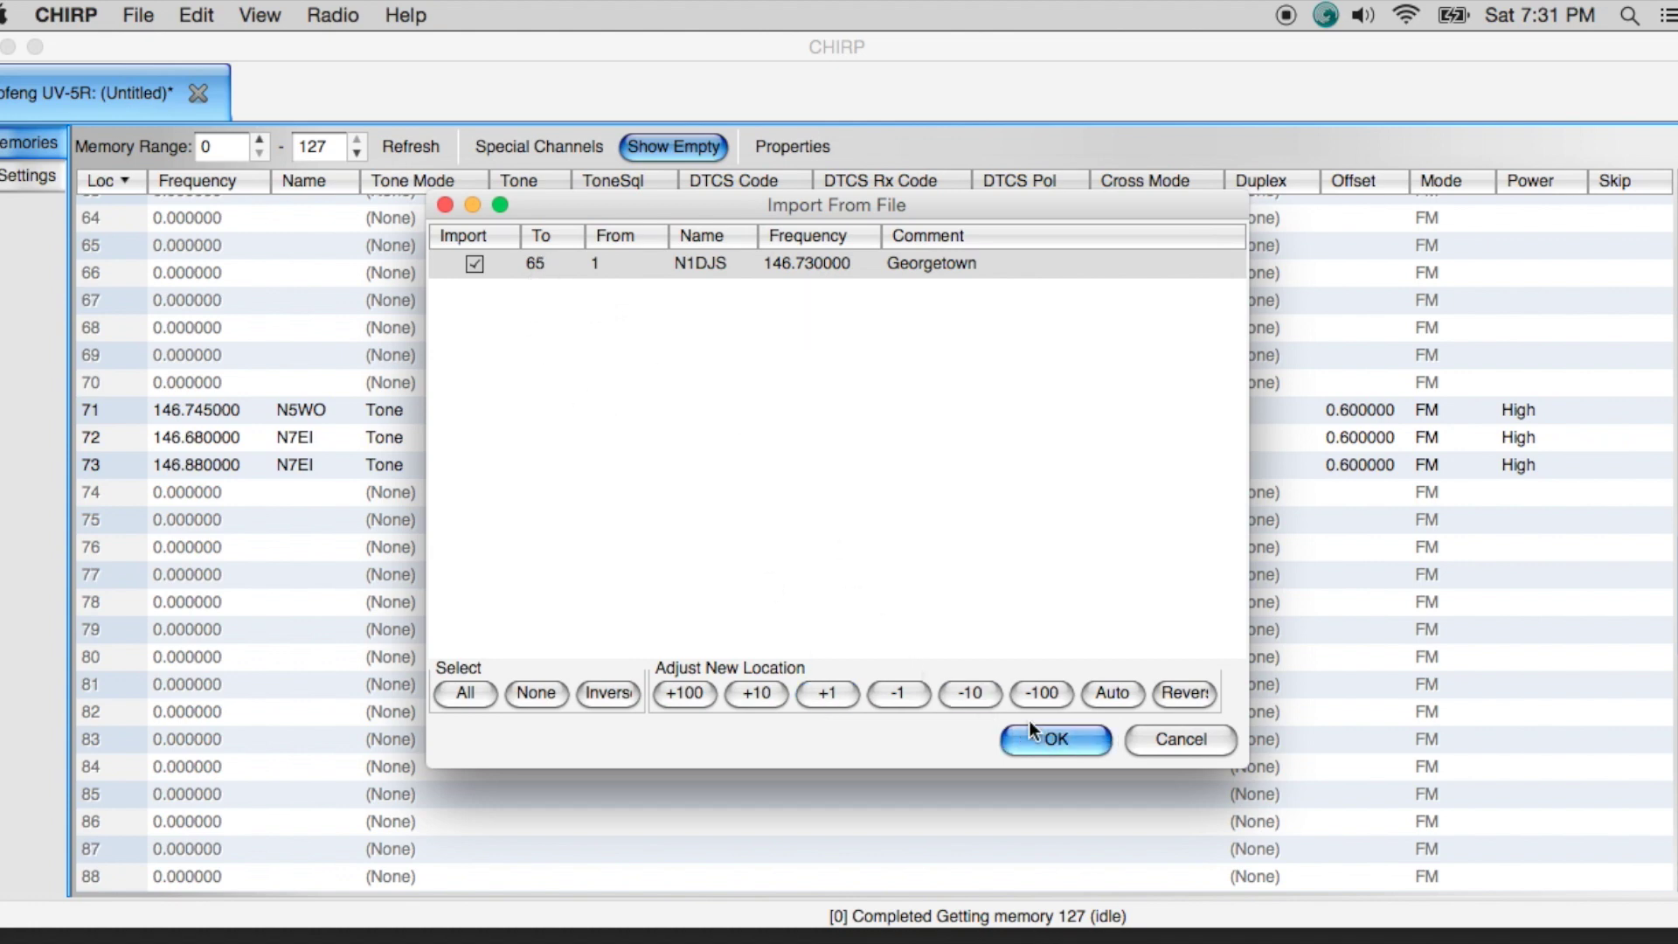
{"action": "left_click", "coordinate": [1056, 738]}
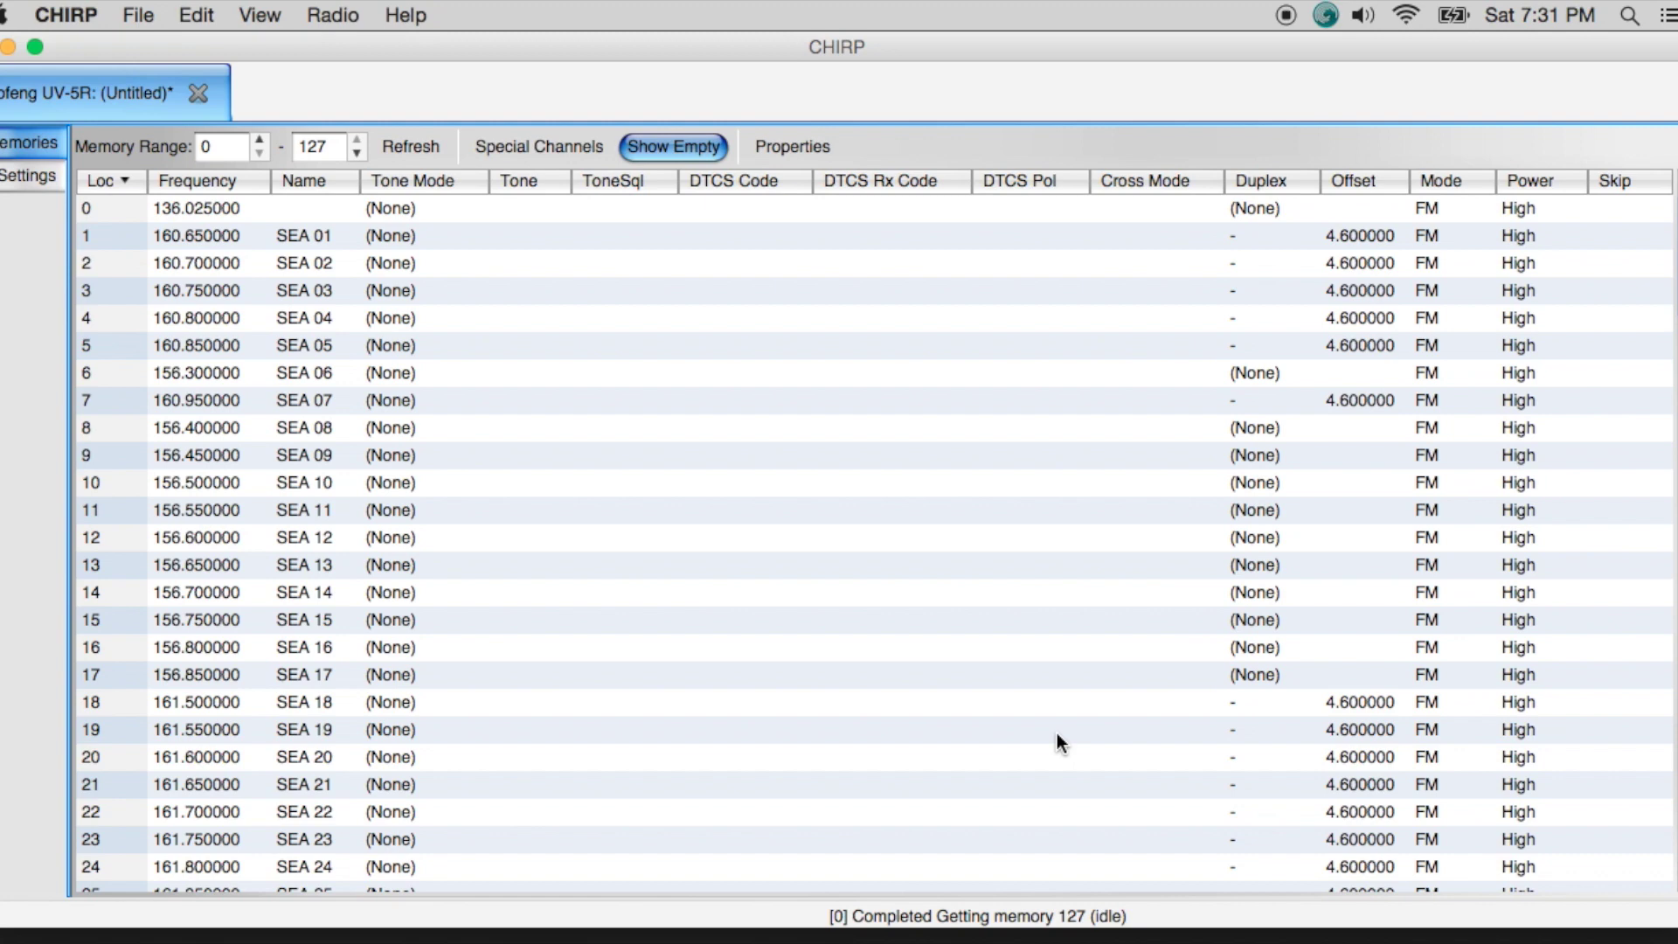
{"action": "scroll", "coordinate": [1056, 738], "scroll_direction": "down", "scroll_amount": 15}
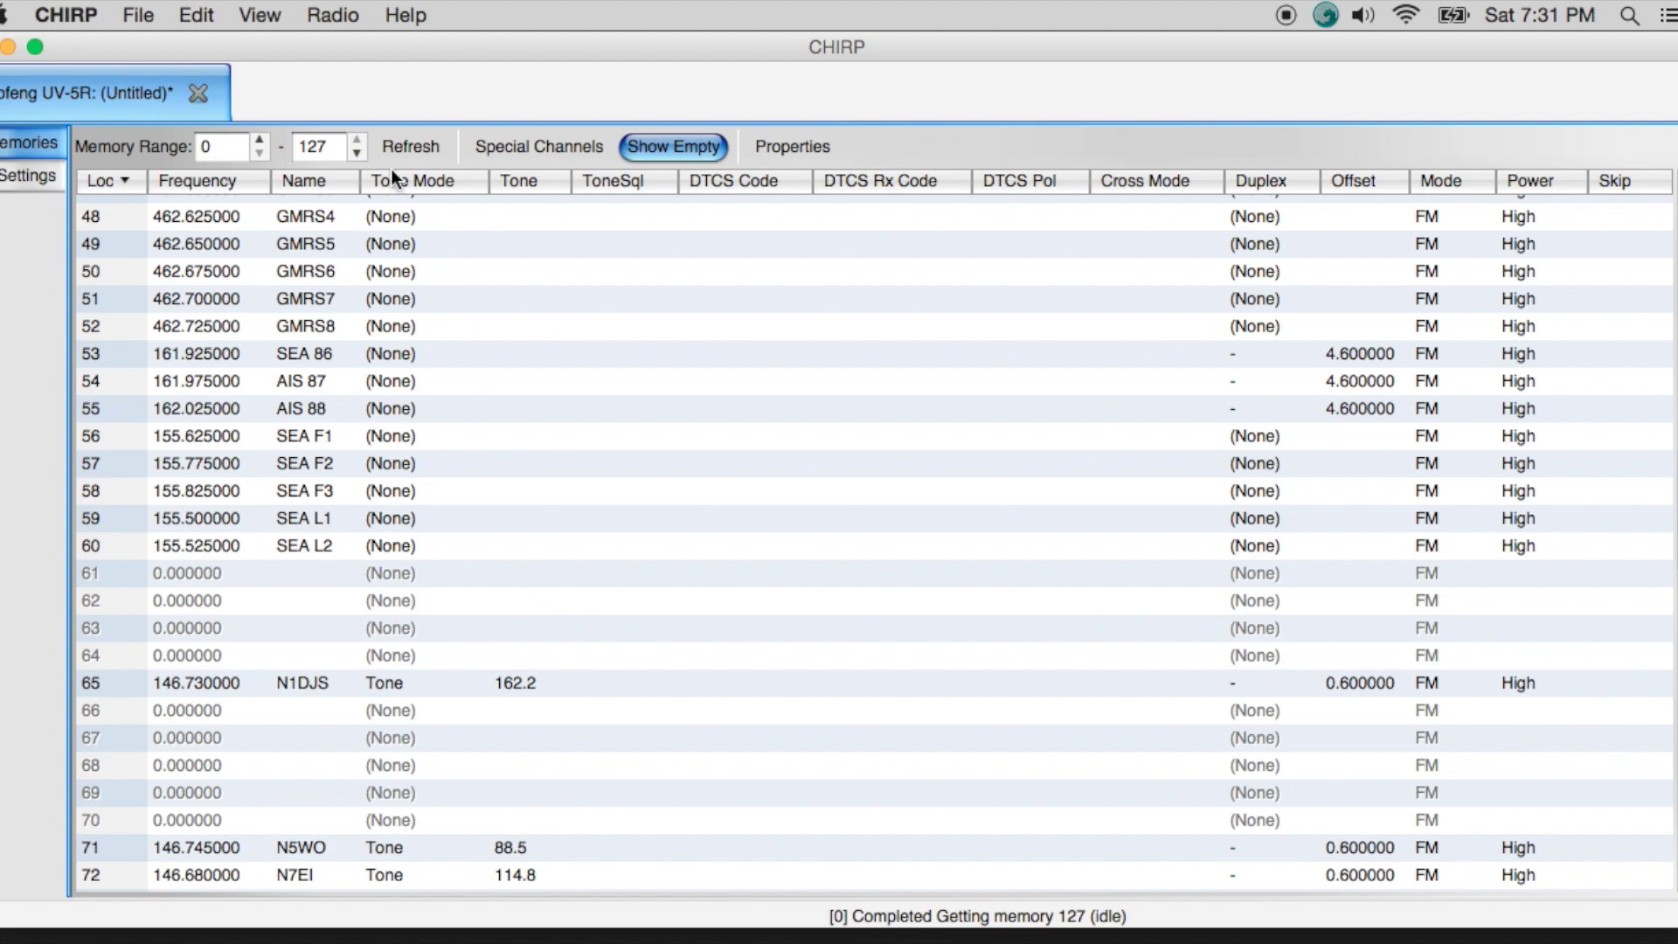
- Upload the memories to the Baofeng UV-5R through port /dev/cu.usbserial, agreeing to proceed with the experimental driver
{"action": "left_click", "coordinate": [326, 14]}
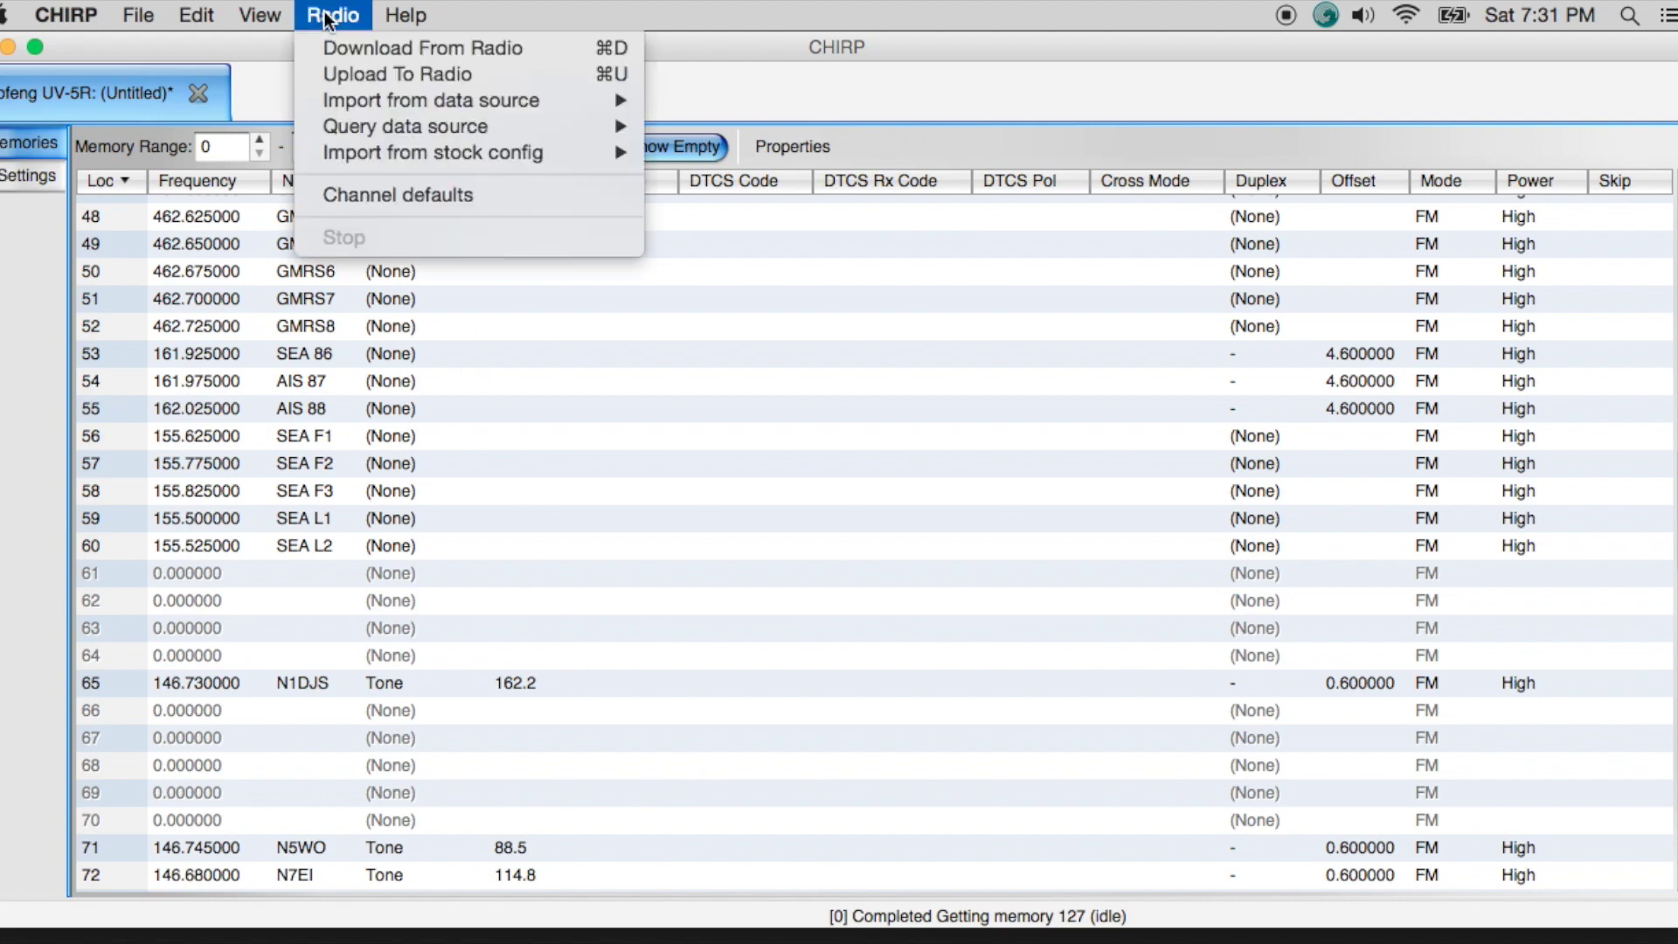
{"action": "left_click", "coordinate": [342, 74]}
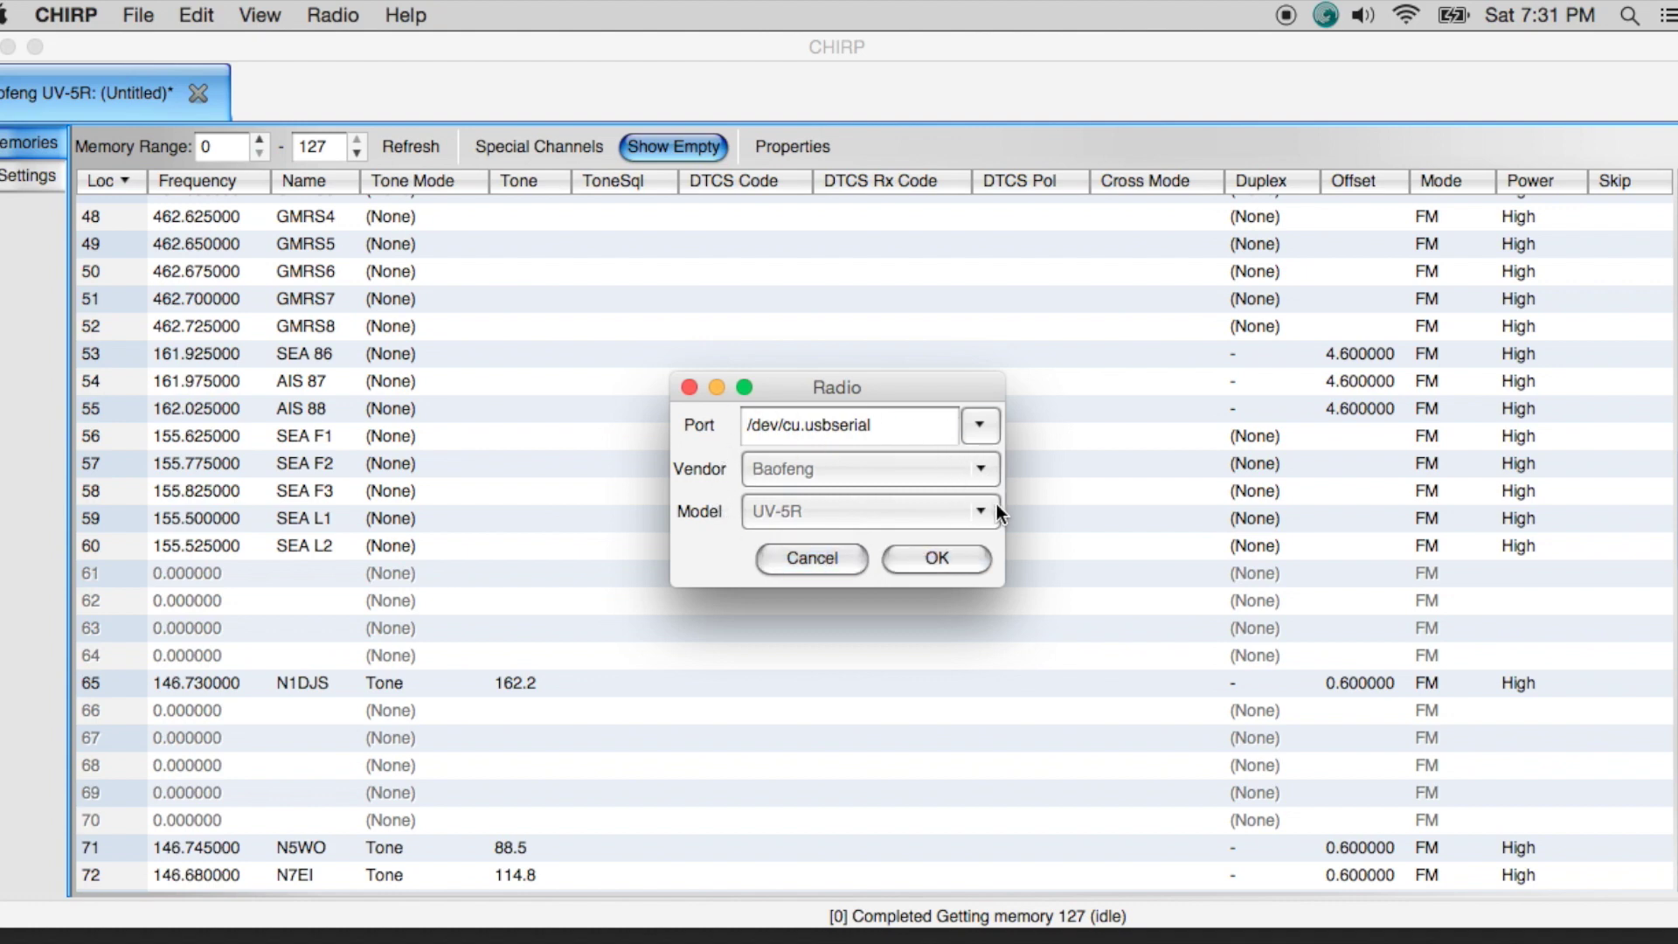
{"action": "left_click", "coordinate": [944, 558]}
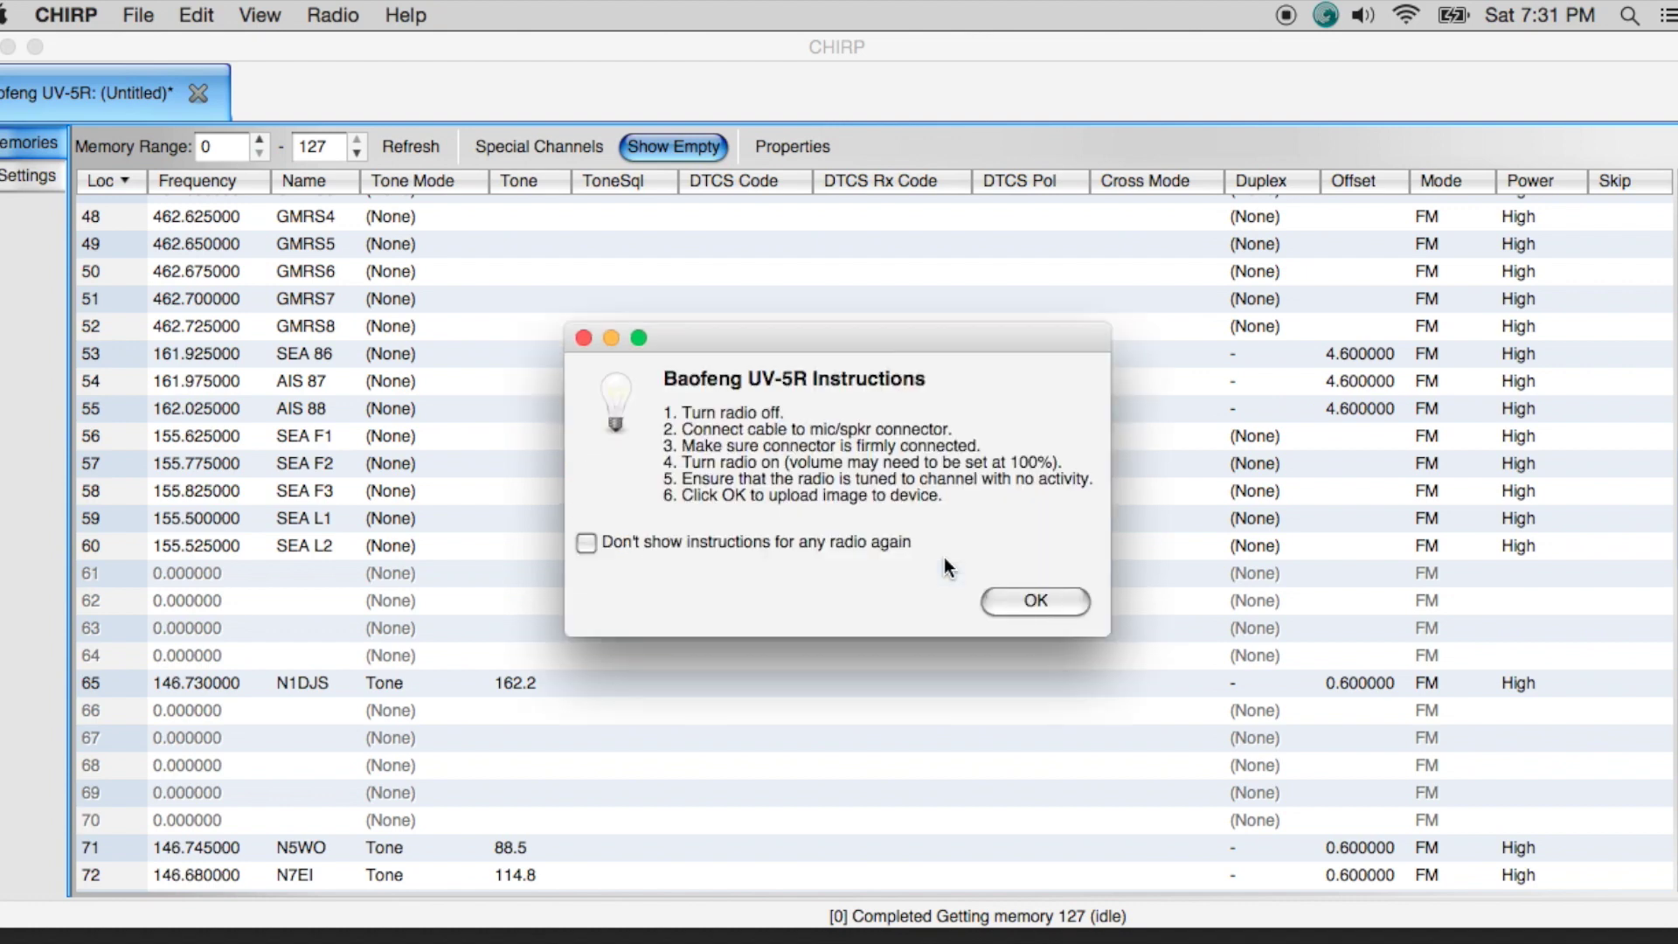
{"action": "left_click", "coordinate": [1039, 610]}
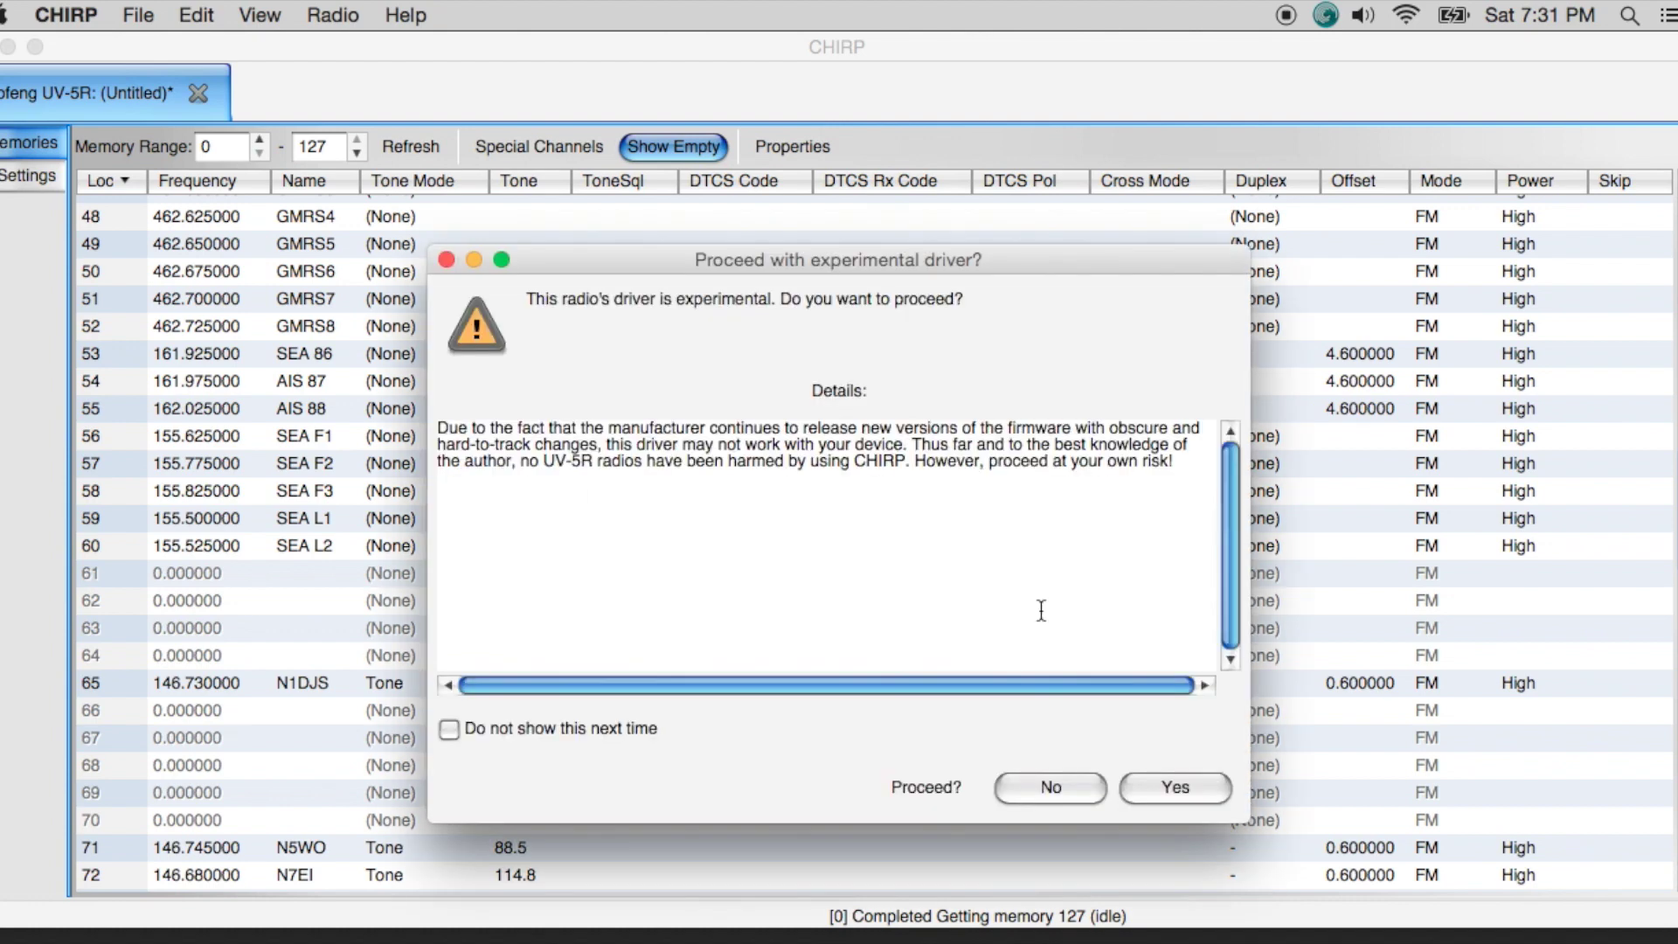
{"action": "left_click", "coordinate": [1169, 795]}
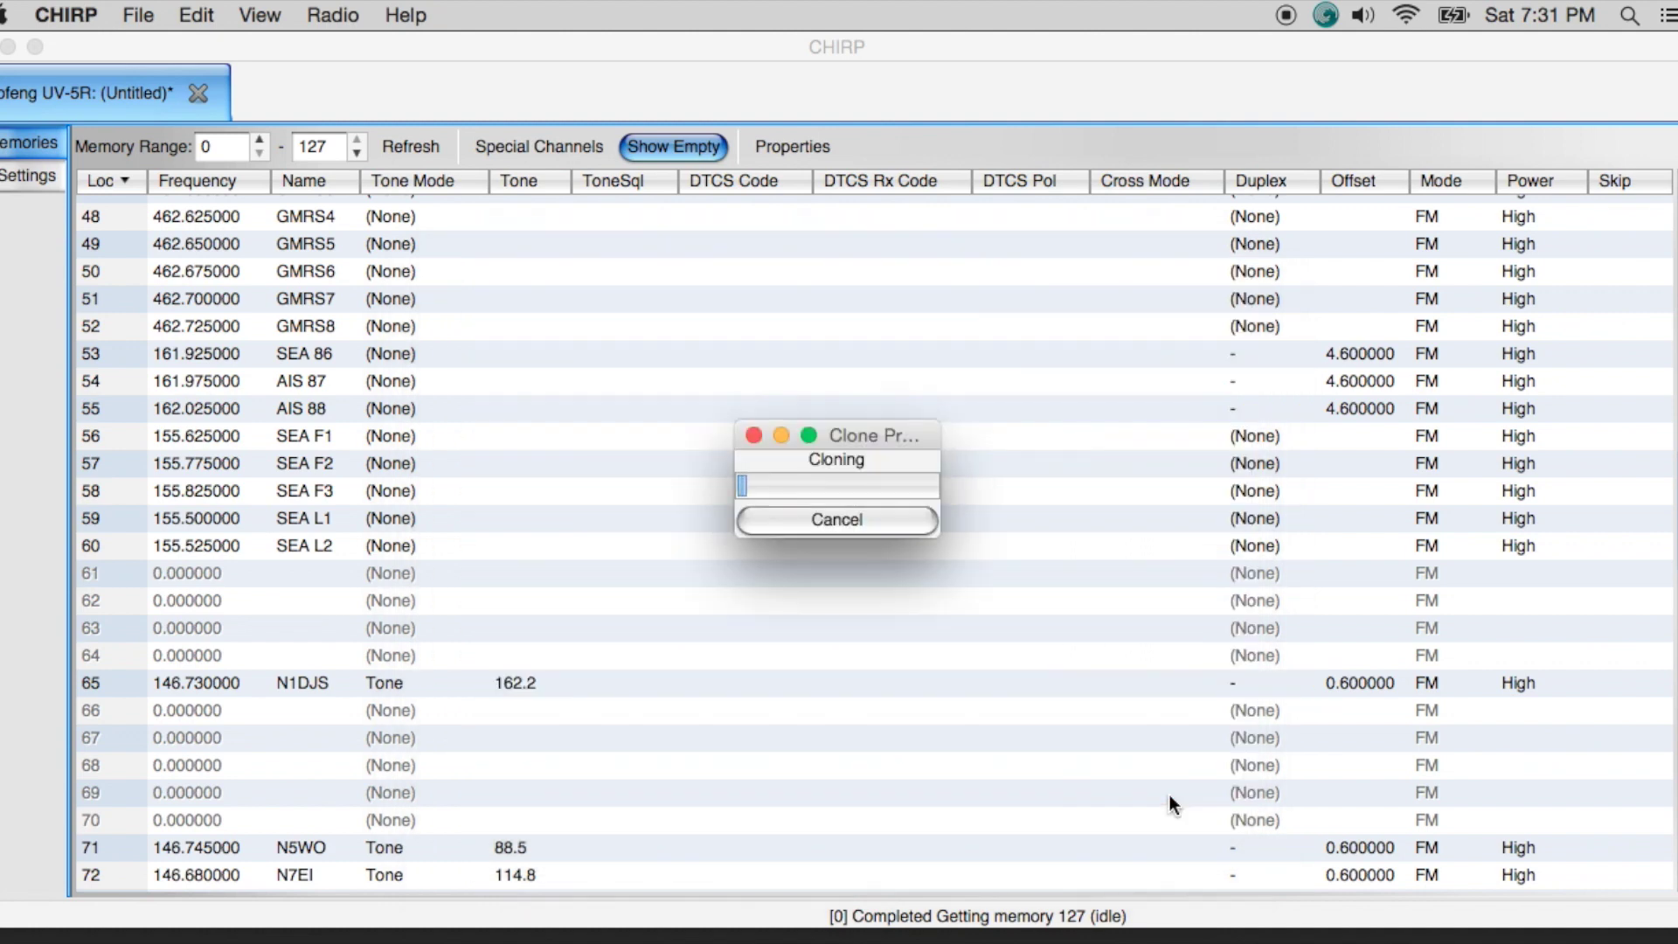